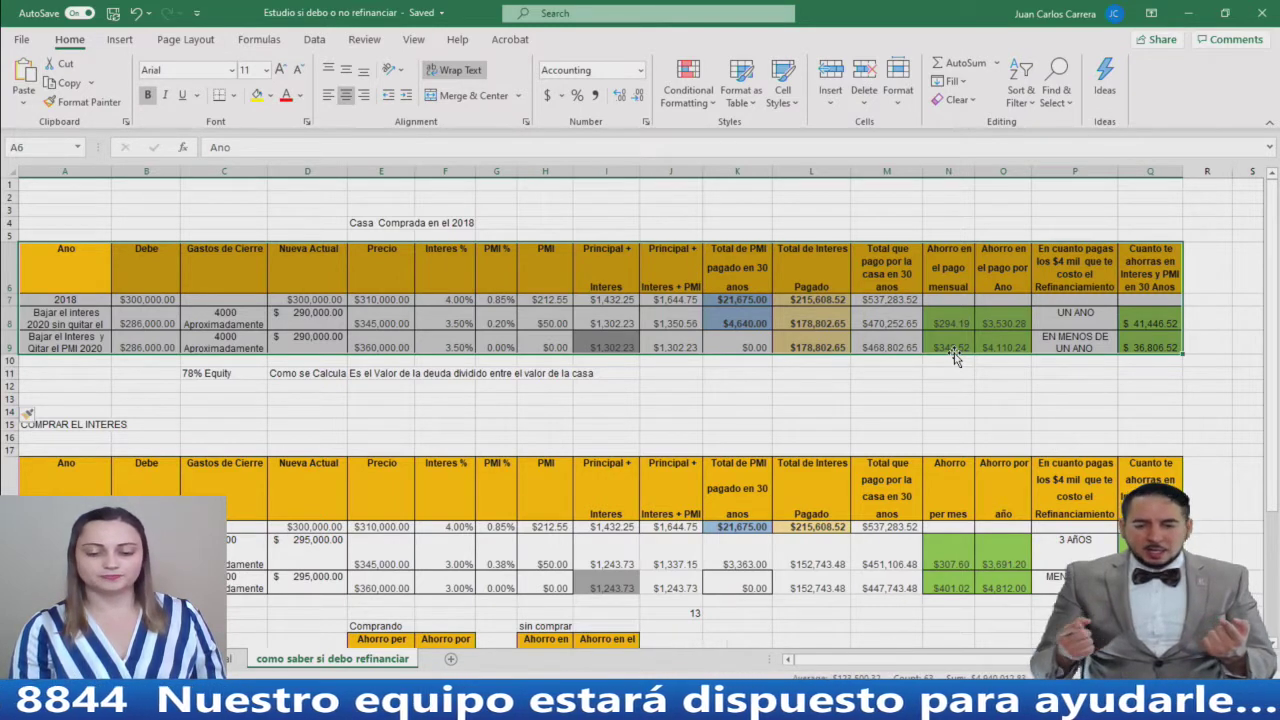
Switch from the Excel workbook to the Chrome browser and open wellsfargo.com in a new tab
{"action": "left_click", "coordinate": [1190, 14]}
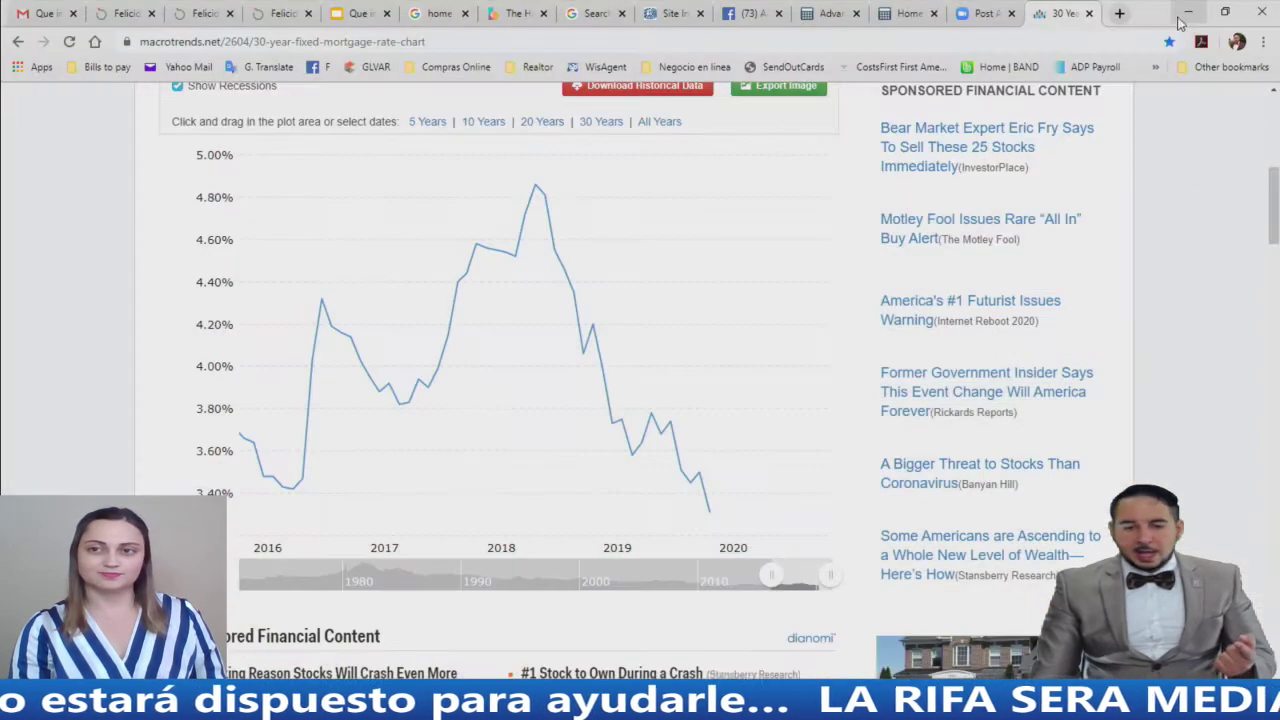
{"action": "left_click", "coordinate": [1120, 14]}
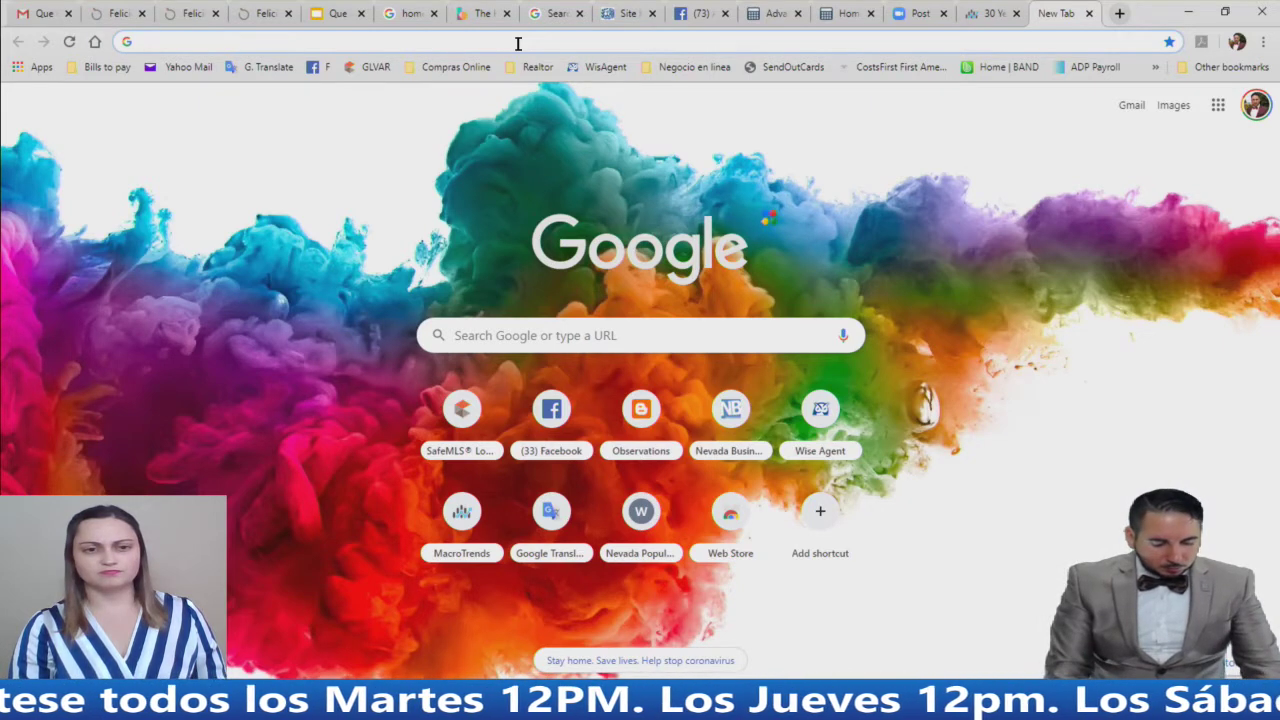
{"action": "type", "text": "wellsfargo.com"}
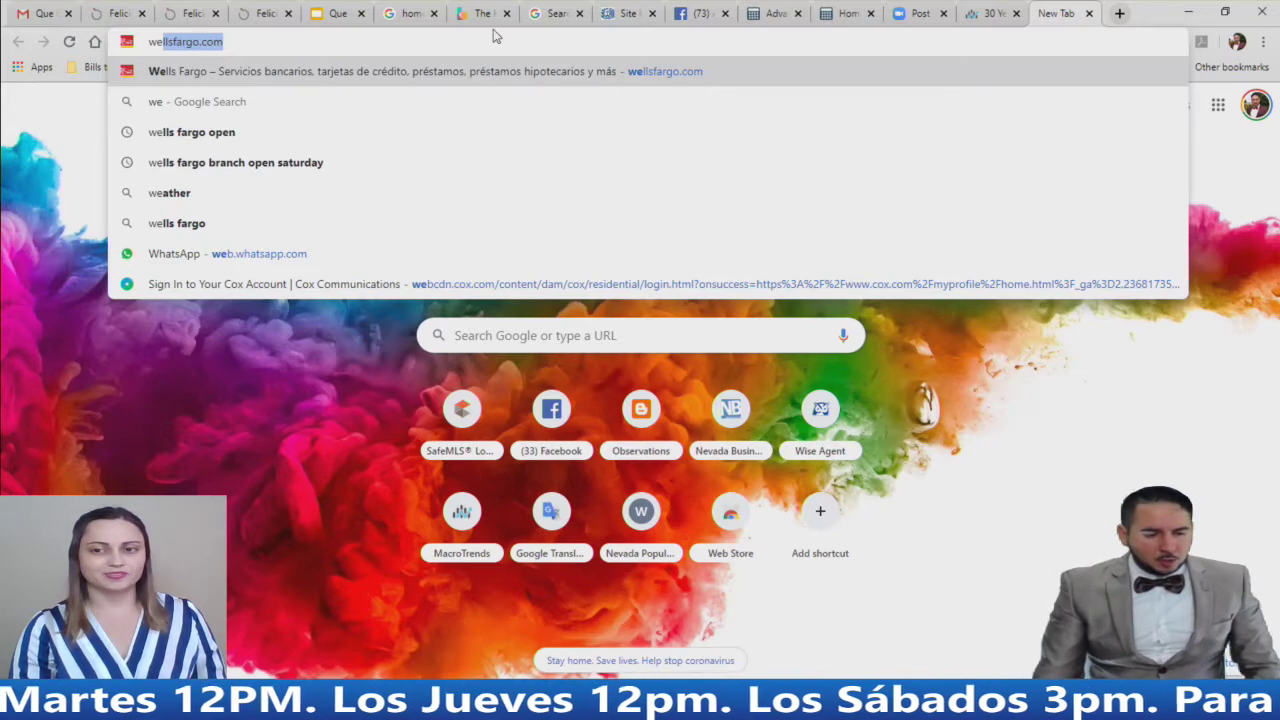
{"action": "left_click", "coordinate": [281, 40]}
{"action": "key", "text": "Return"}
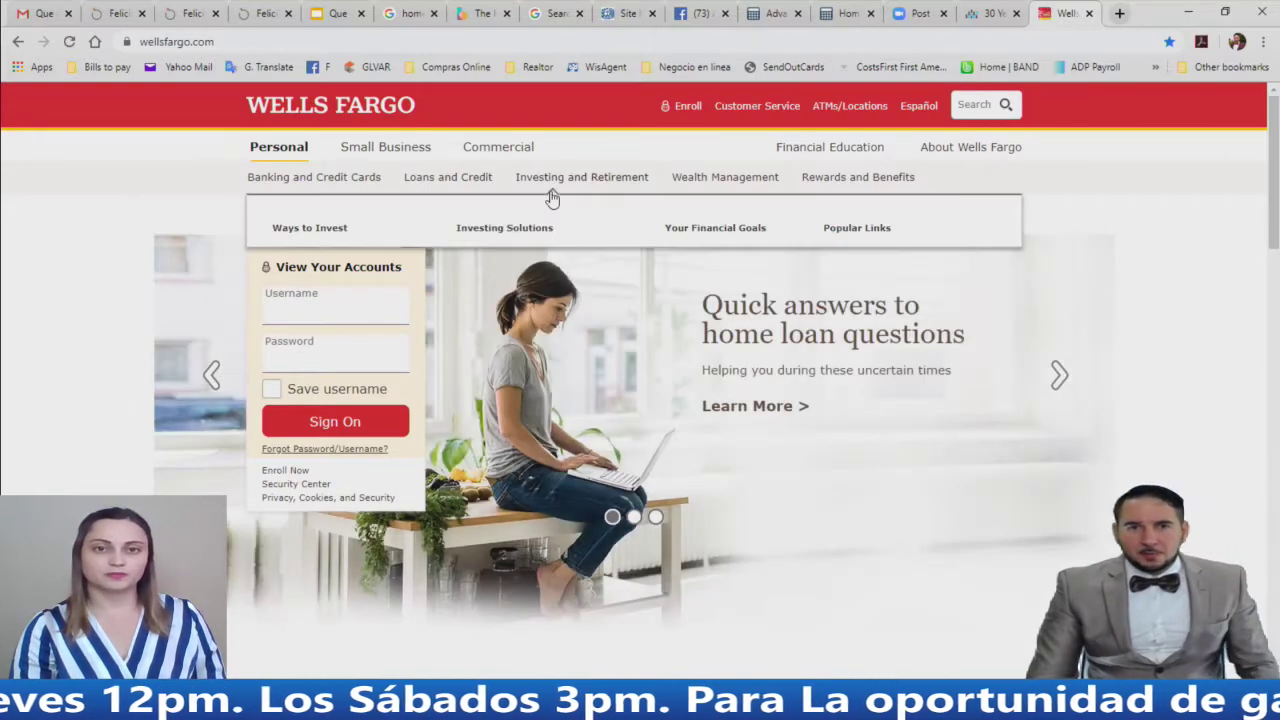
Open the Mortgage Rates page from Wells Fargo's Loans and Credit links and bring the purchase rates table into view
{"action": "mouse_move", "coordinate": [460, 180]}
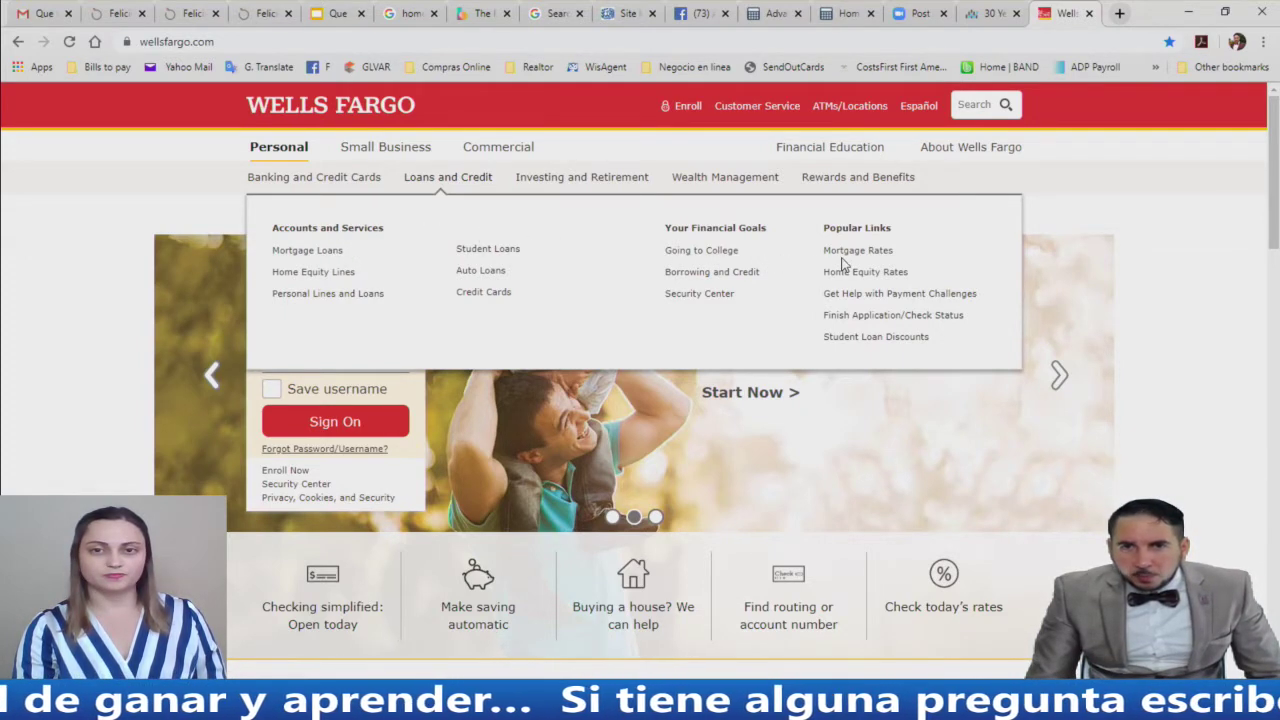
{"action": "left_click", "coordinate": [875, 256]}
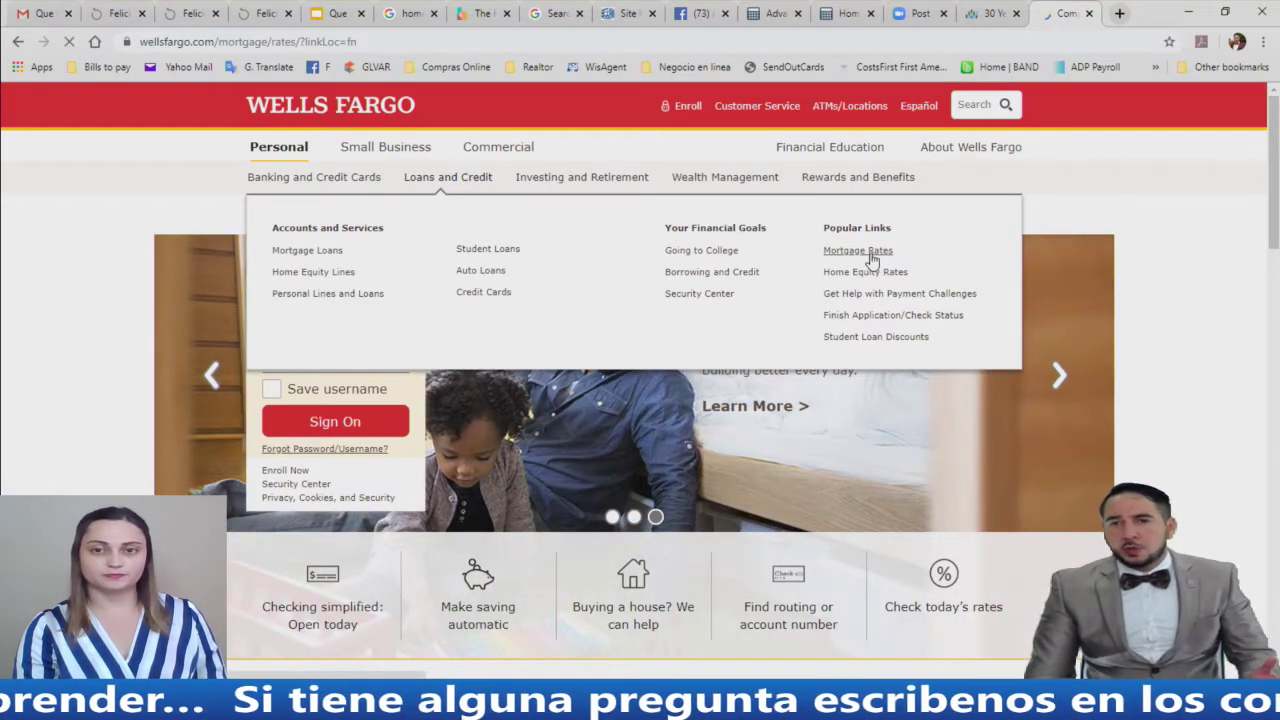
{"action": "scroll", "coordinate": [757, 286], "scroll_direction": "down", "scroll_amount": 1}
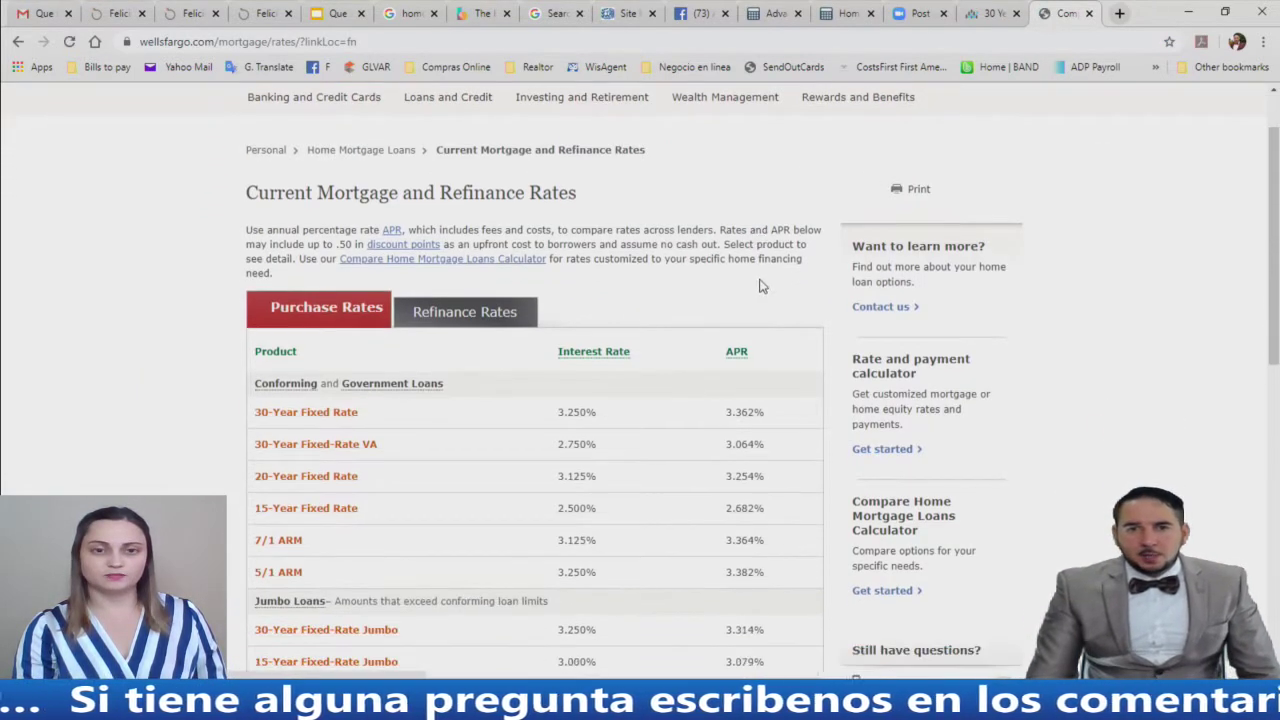
Examine the 30-Year Fixed interest rate and highlight the discount points figure in the introductory text of the Wells Fargo rates page
{"action": "left_click", "coordinate": [738, 398]}
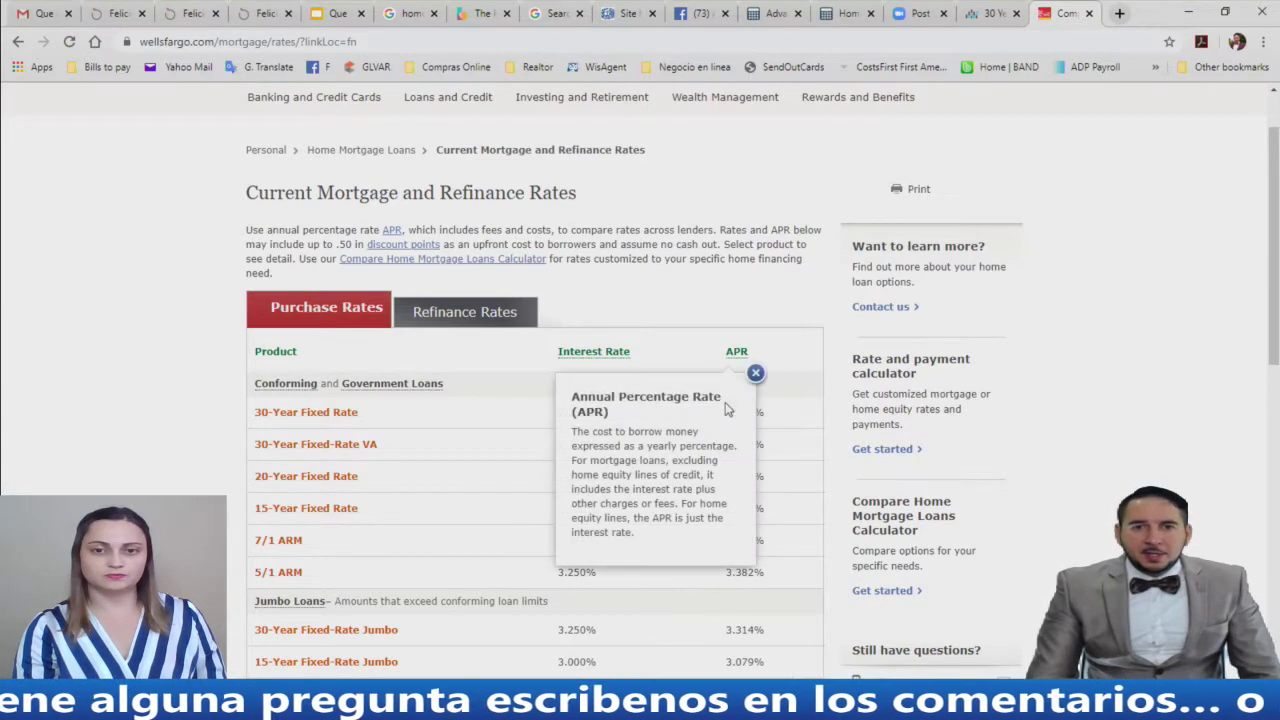
{"action": "left_click", "coordinate": [400, 428]}
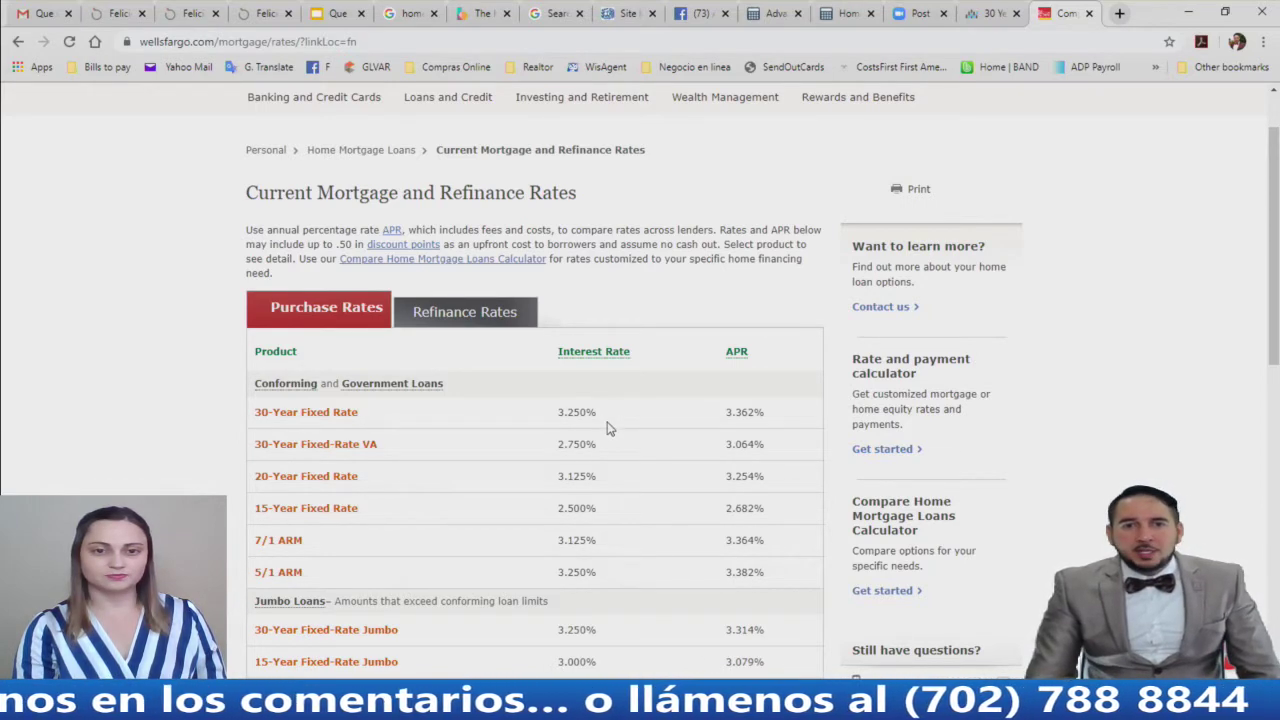
{"action": "left_click_drag", "start_coordinate": [600, 423], "coordinate": [500, 423]}
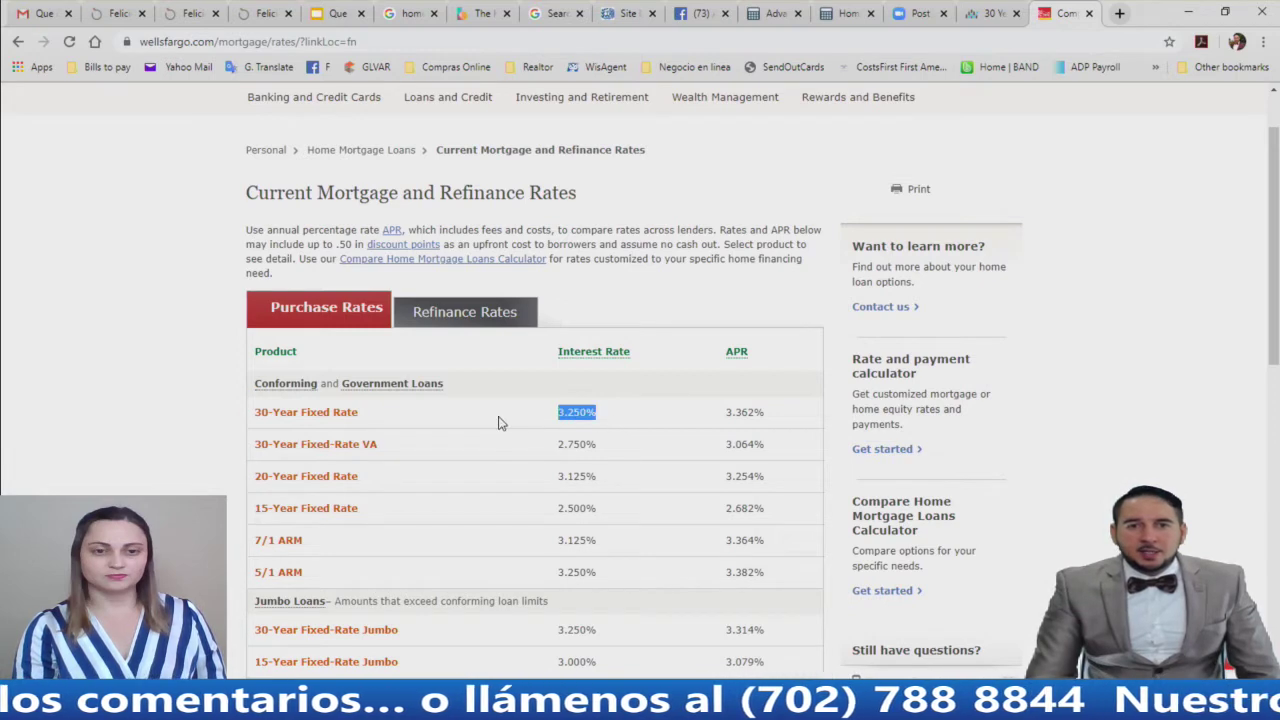
{"action": "left_click", "coordinate": [607, 420]}
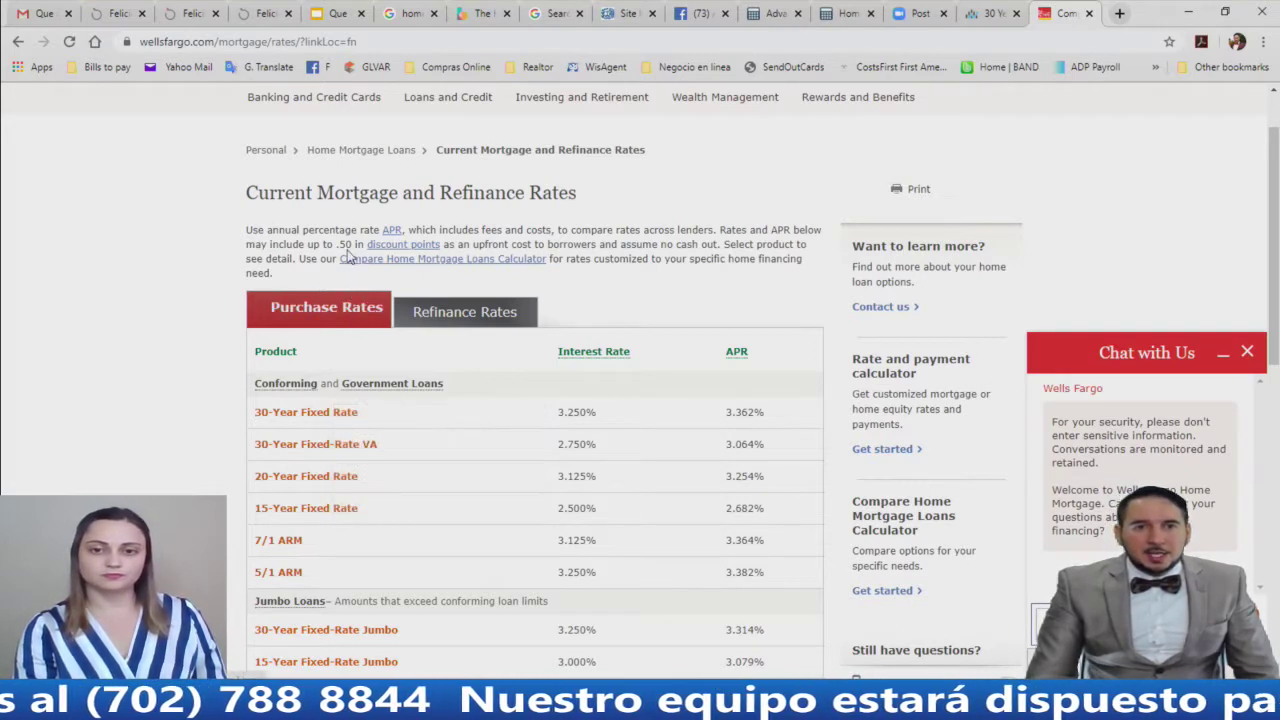
{"action": "left_click_drag", "start_coordinate": [356, 245], "coordinate": [326, 245]}
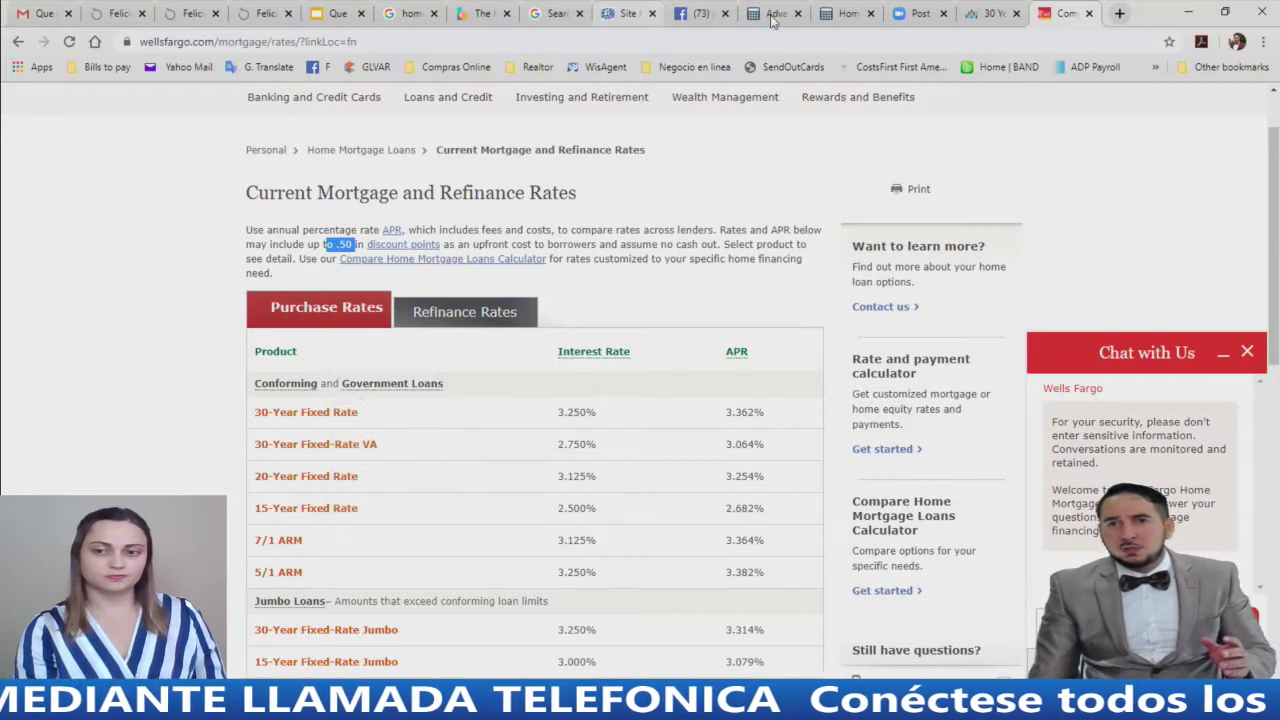
Open the Chase bank home page, chase.com, in a new browser tab
{"action": "left_click", "coordinate": [1119, 14]}
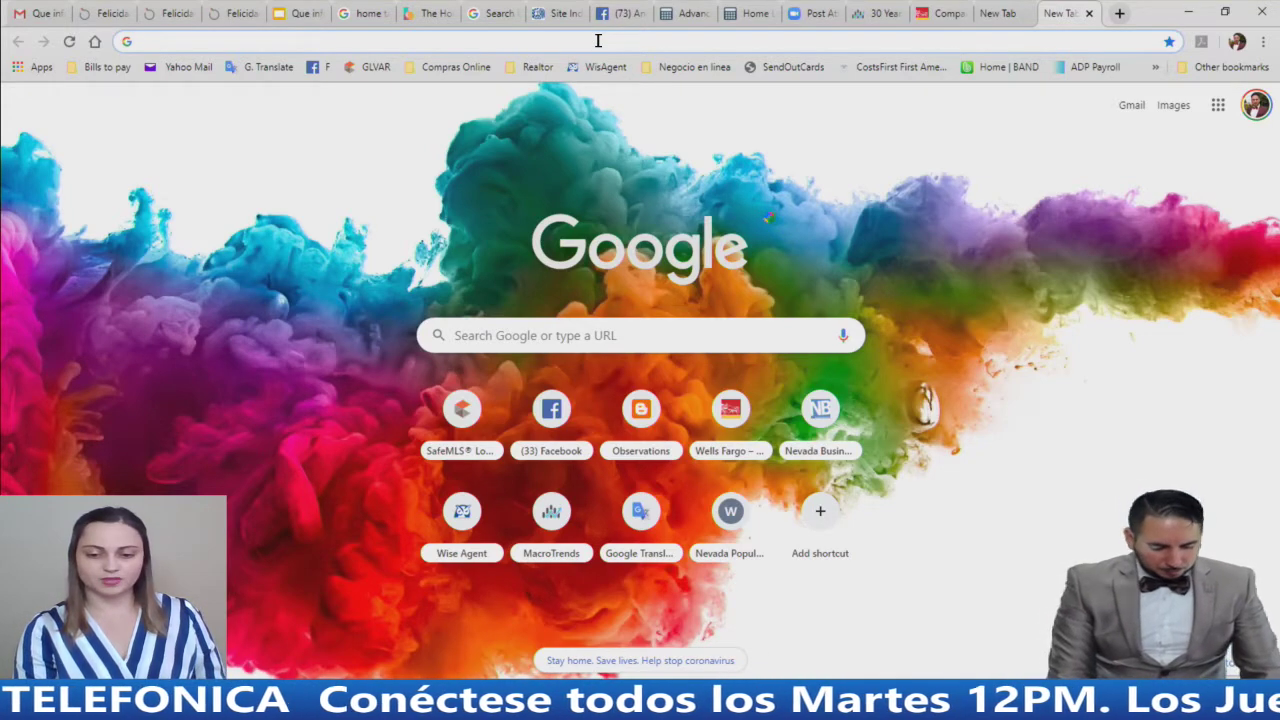
{"action": "type", "text": "chase"}
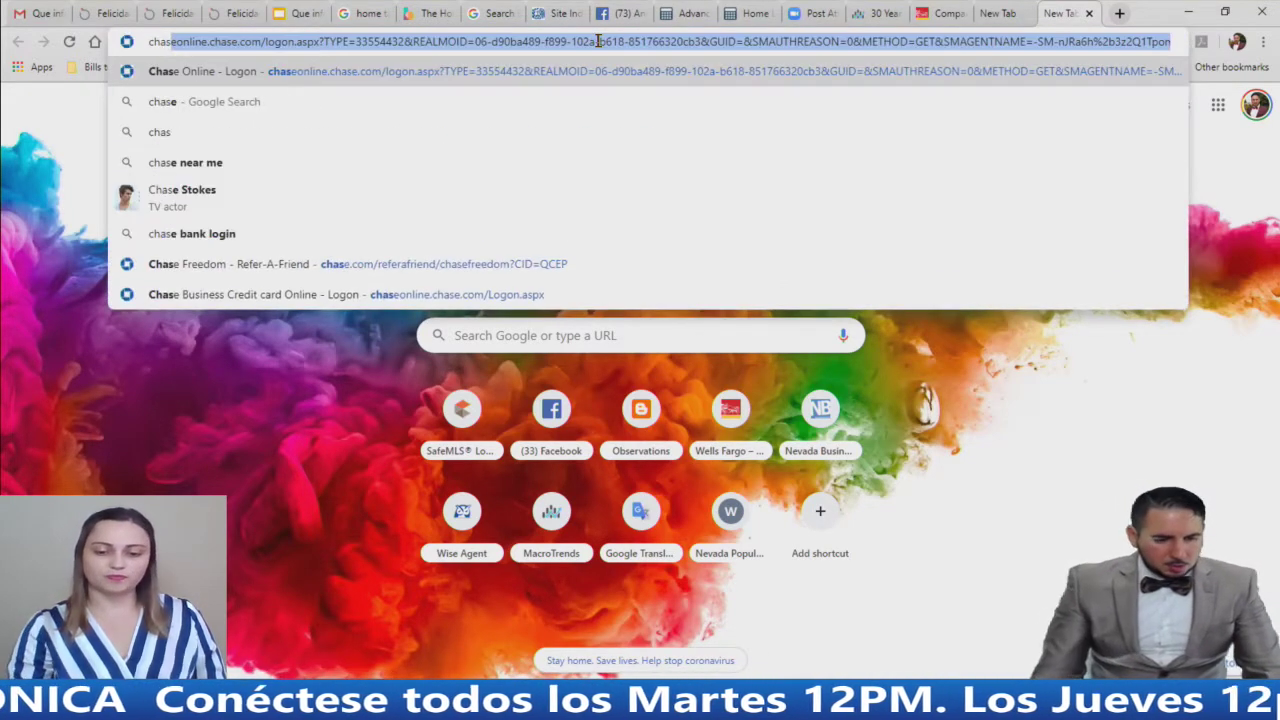
{"action": "left_click", "coordinate": [423, 75]}
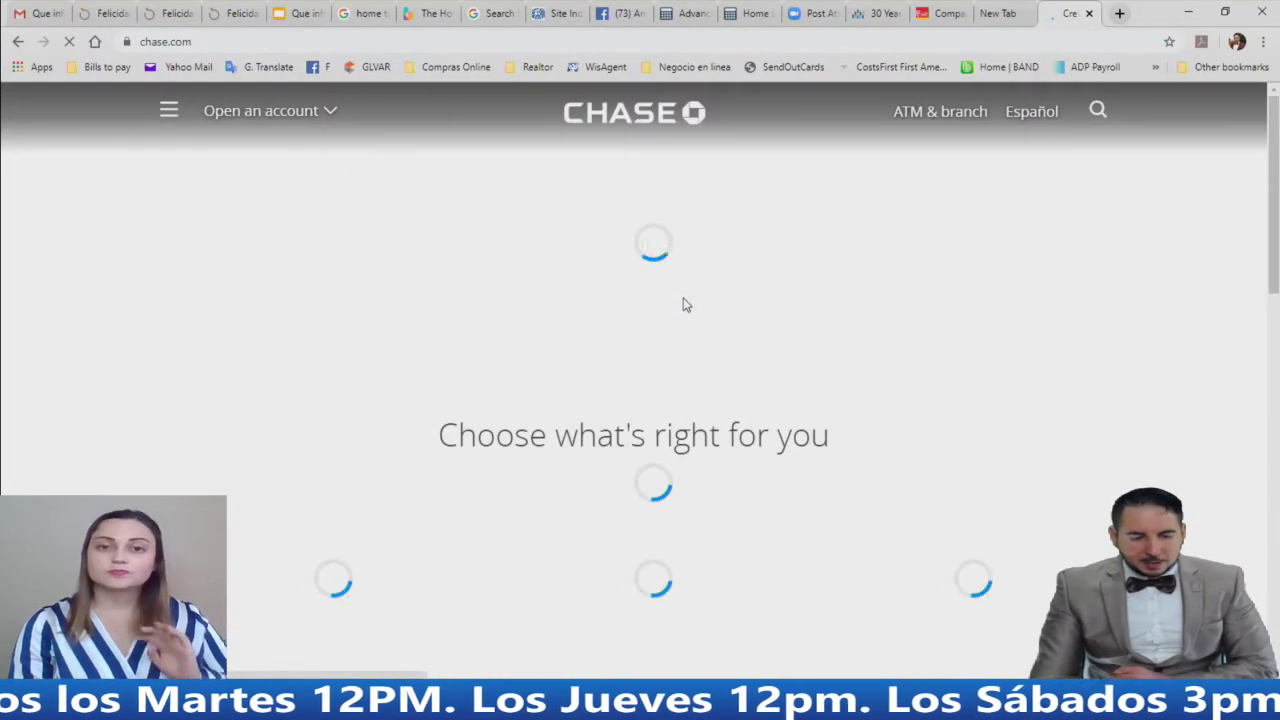
Look through the Chase home page for home loans and open the Mortgage Rates page within Home Lending
{"action": "scroll", "coordinate": [686, 310], "scroll_direction": "down", "scroll_amount": 2}
{"action": "scroll", "coordinate": [686, 310], "scroll_direction": "up", "scroll_amount": 2}
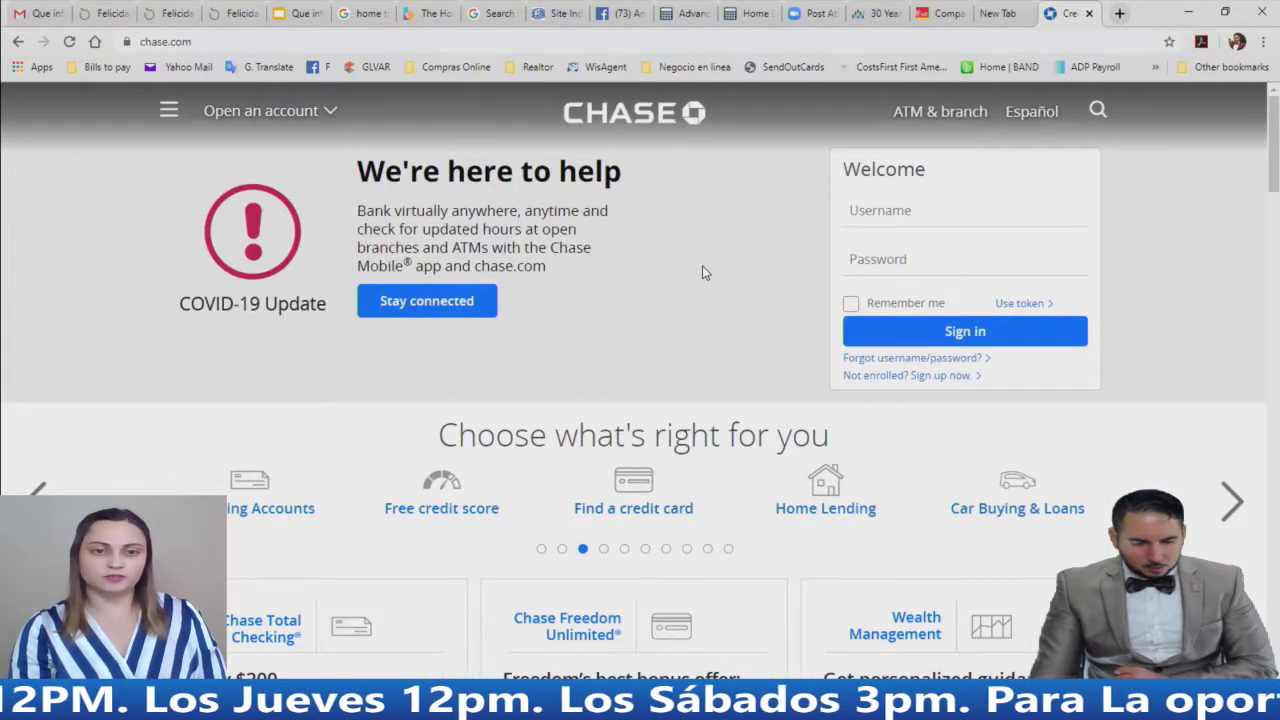
{"action": "scroll", "coordinate": [702, 265], "scroll_direction": "down", "scroll_amount": 2}
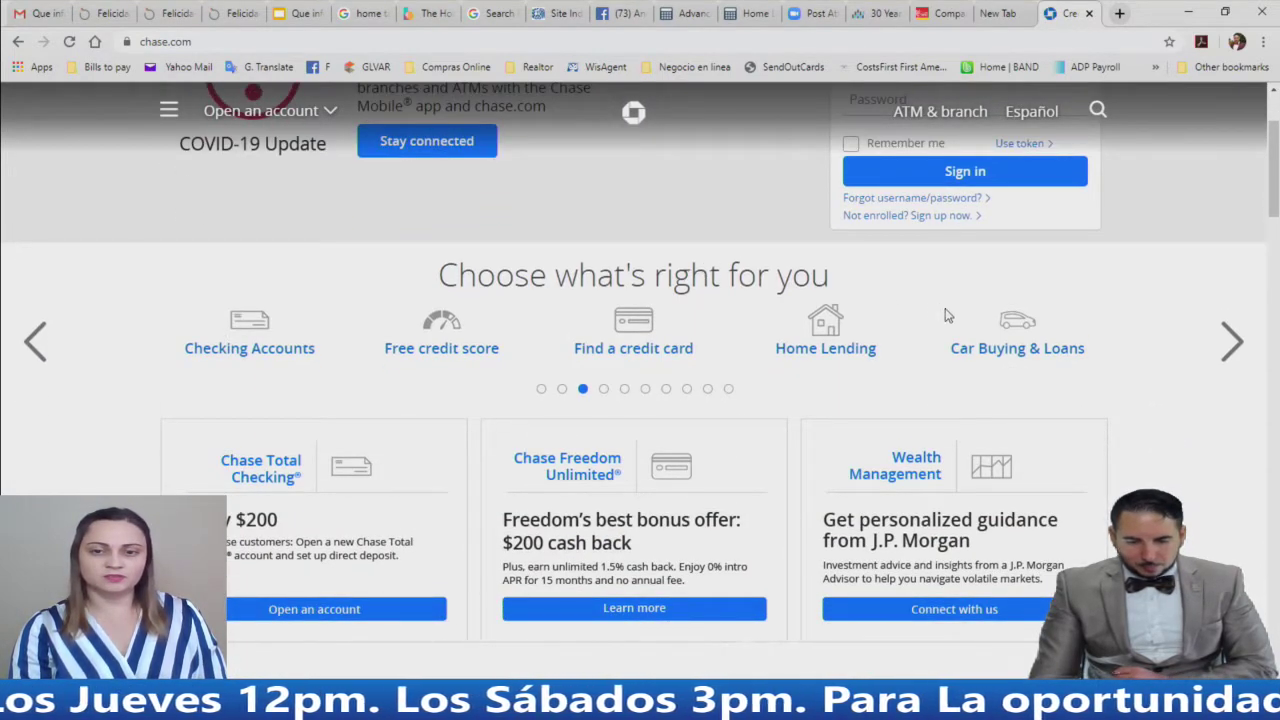
{"action": "scroll", "coordinate": [918, 322], "scroll_direction": "down", "scroll_amount": 1}
{"action": "scroll", "coordinate": [877, 323], "scroll_direction": "down", "scroll_amount": 9}
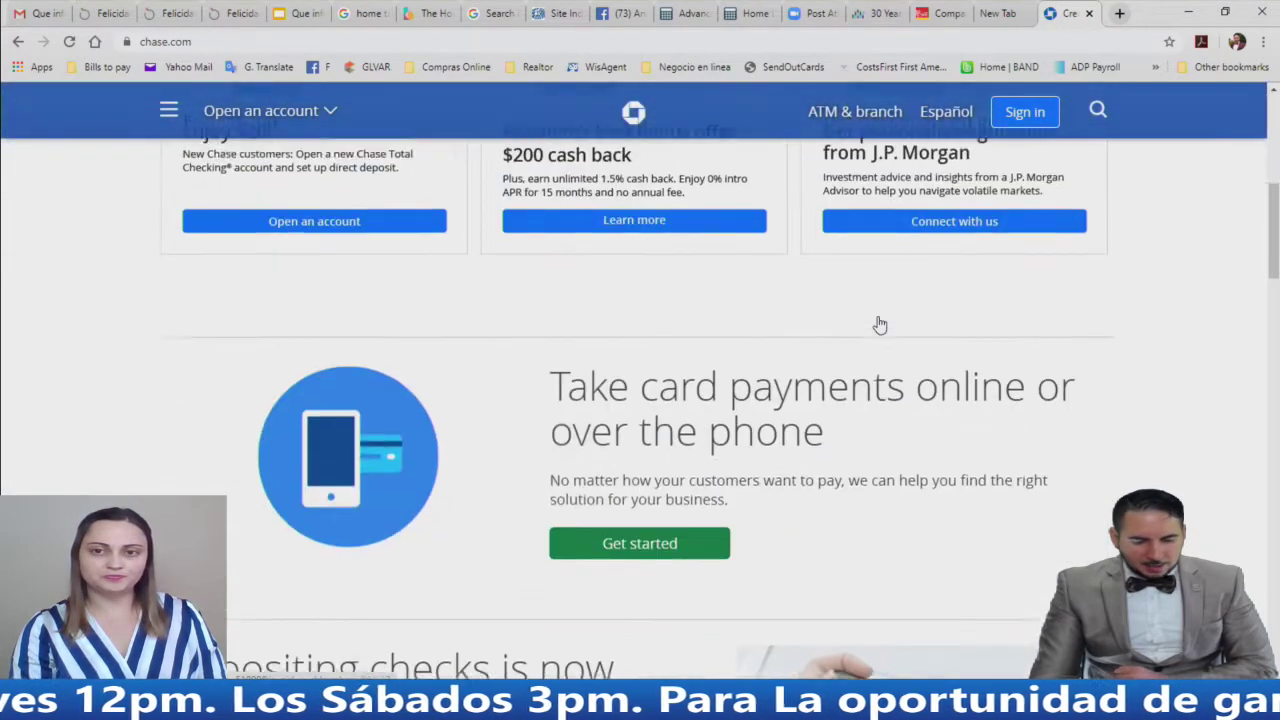
{"action": "scroll", "coordinate": [879, 322], "scroll_direction": "down", "scroll_amount": 5}
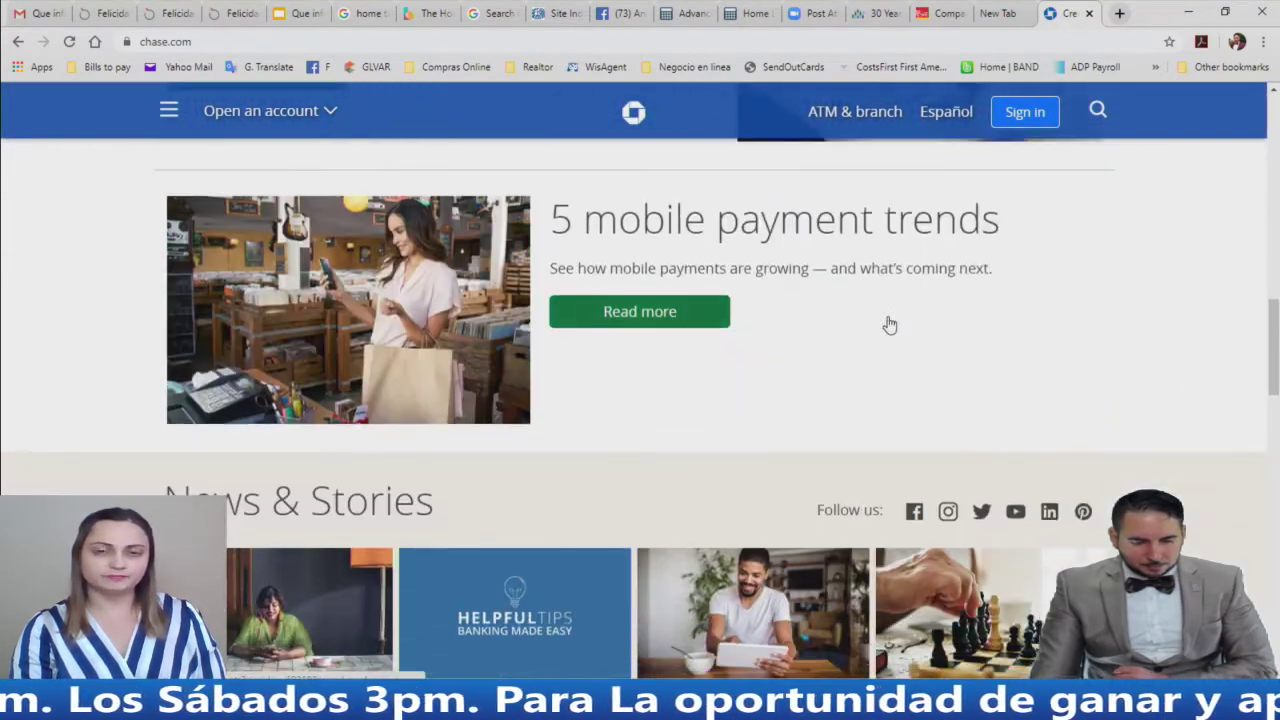
{"action": "scroll", "coordinate": [886, 323], "scroll_direction": "up", "scroll_amount": 8}
{"action": "scroll", "coordinate": [893, 322], "scroll_direction": "up", "scroll_amount": 5}
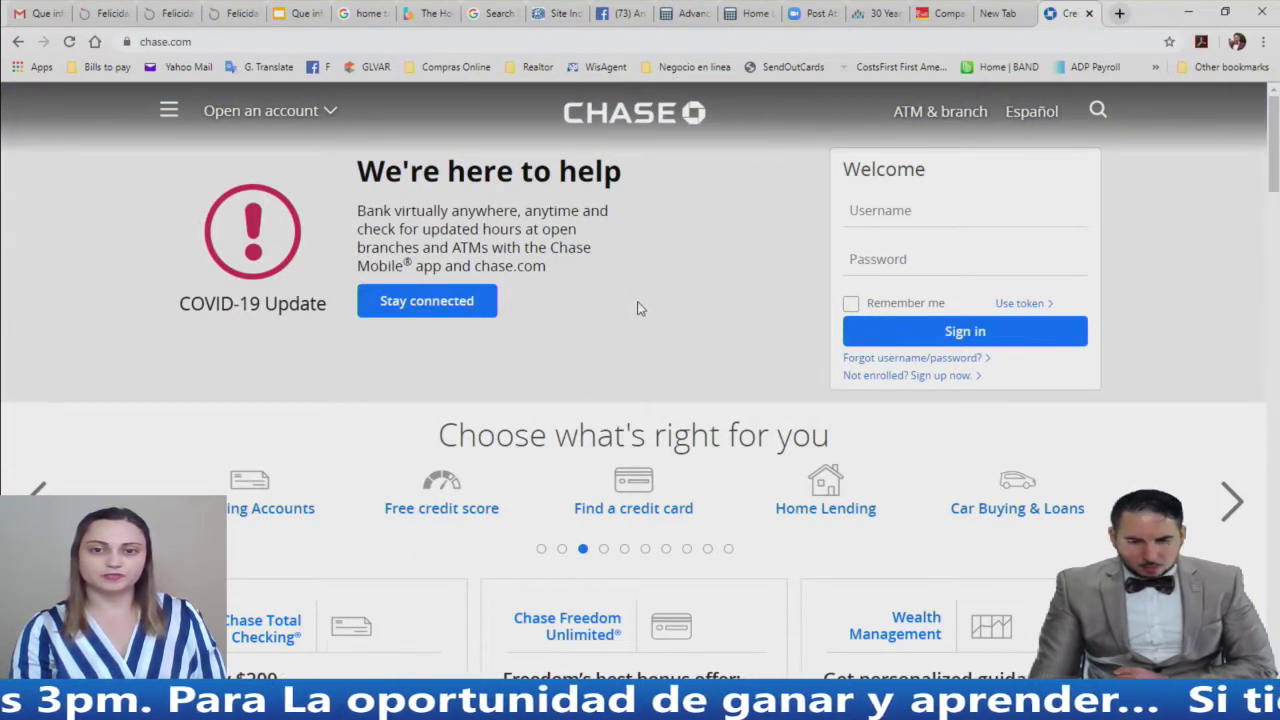
{"action": "left_click", "coordinate": [842, 492]}
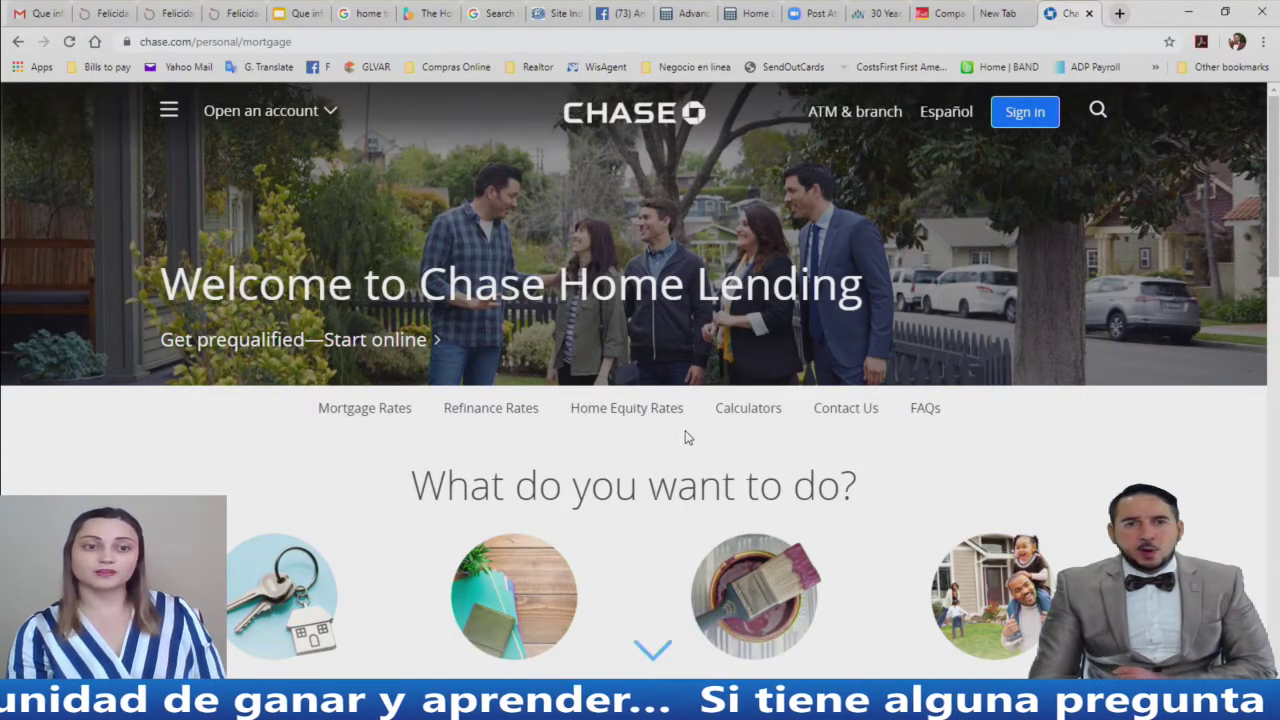
{"action": "left_click", "coordinate": [358, 422]}
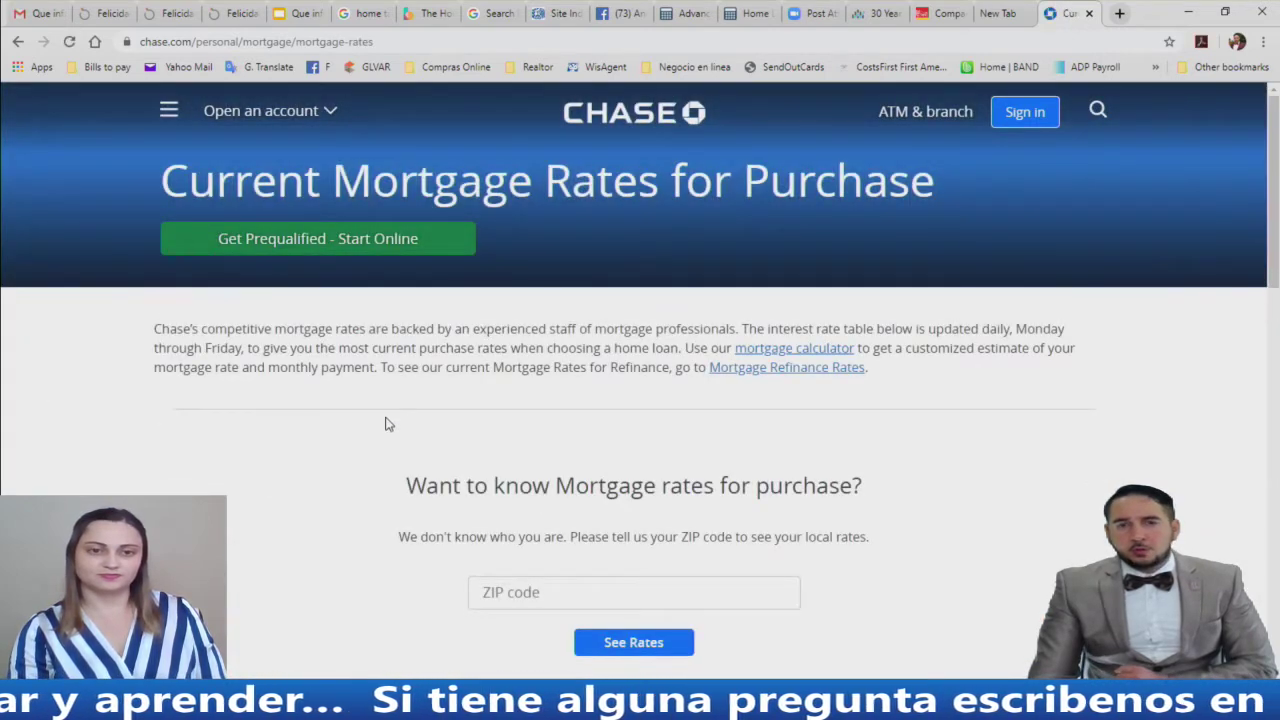
Request Chase's current purchase mortgage rates for ZIP code 89102
{"action": "scroll", "coordinate": [528, 431], "scroll_direction": "down", "scroll_amount": 6}
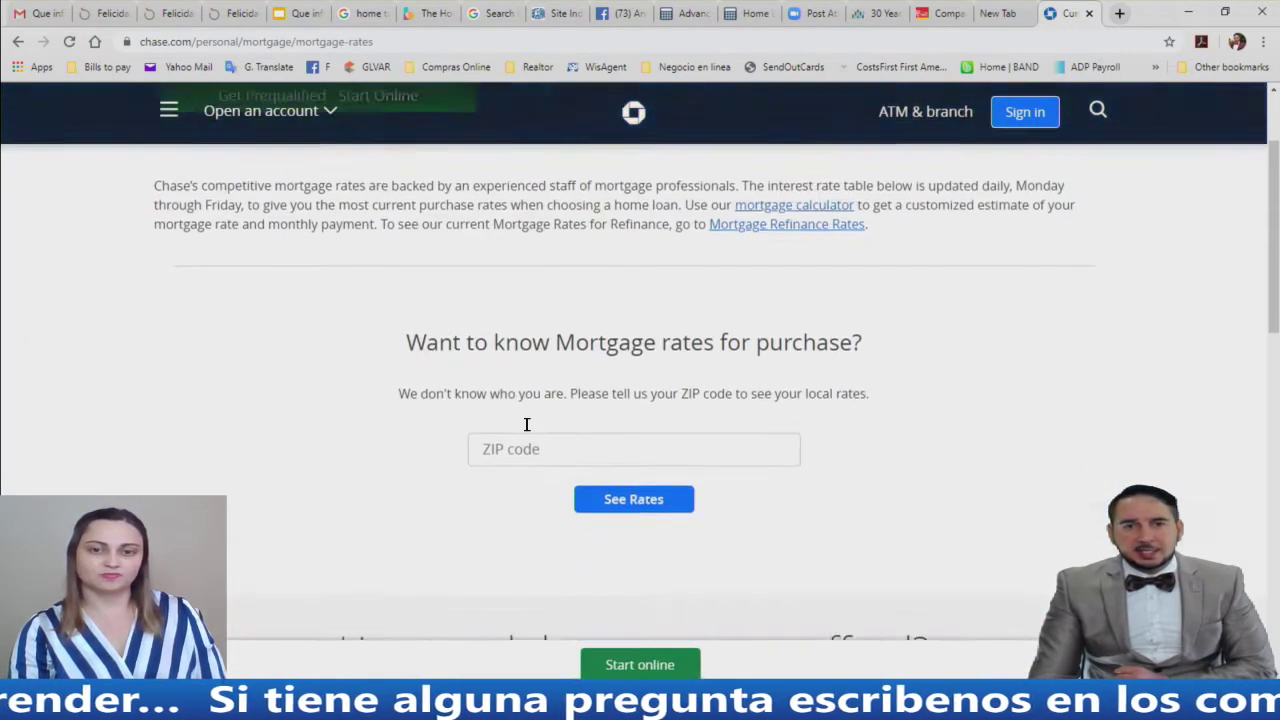
{"action": "scroll", "coordinate": [530, 427], "scroll_direction": "down", "scroll_amount": 2}
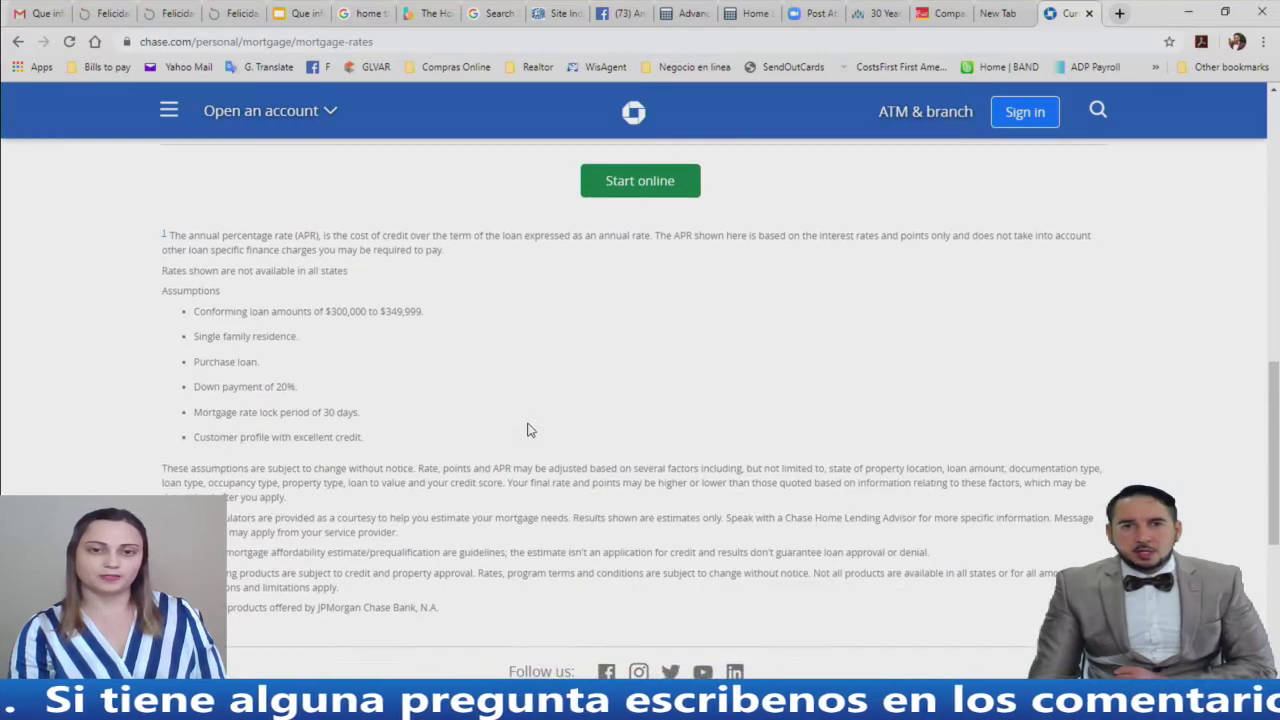
{"action": "scroll", "coordinate": [530, 430], "scroll_direction": "down", "scroll_amount": 3}
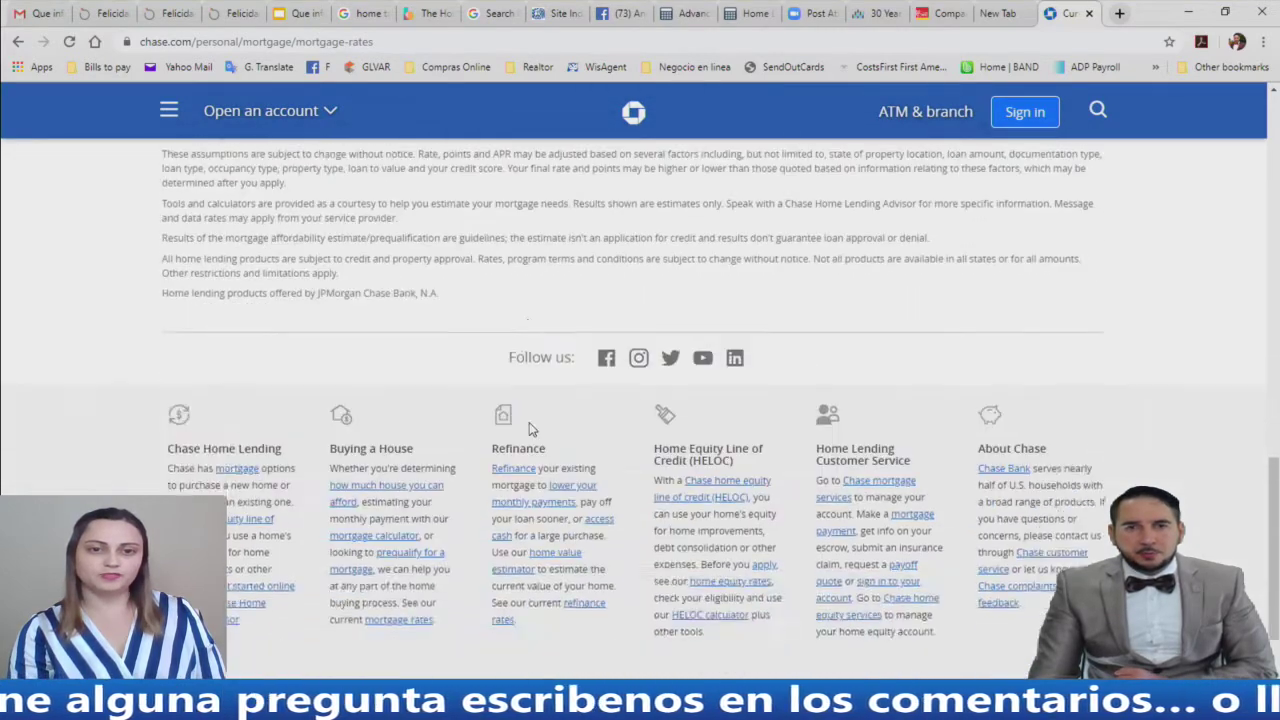
{"action": "scroll", "coordinate": [532, 428], "scroll_direction": "up", "scroll_amount": 4}
{"action": "scroll", "coordinate": [530, 428], "scroll_direction": "up", "scroll_amount": 5}
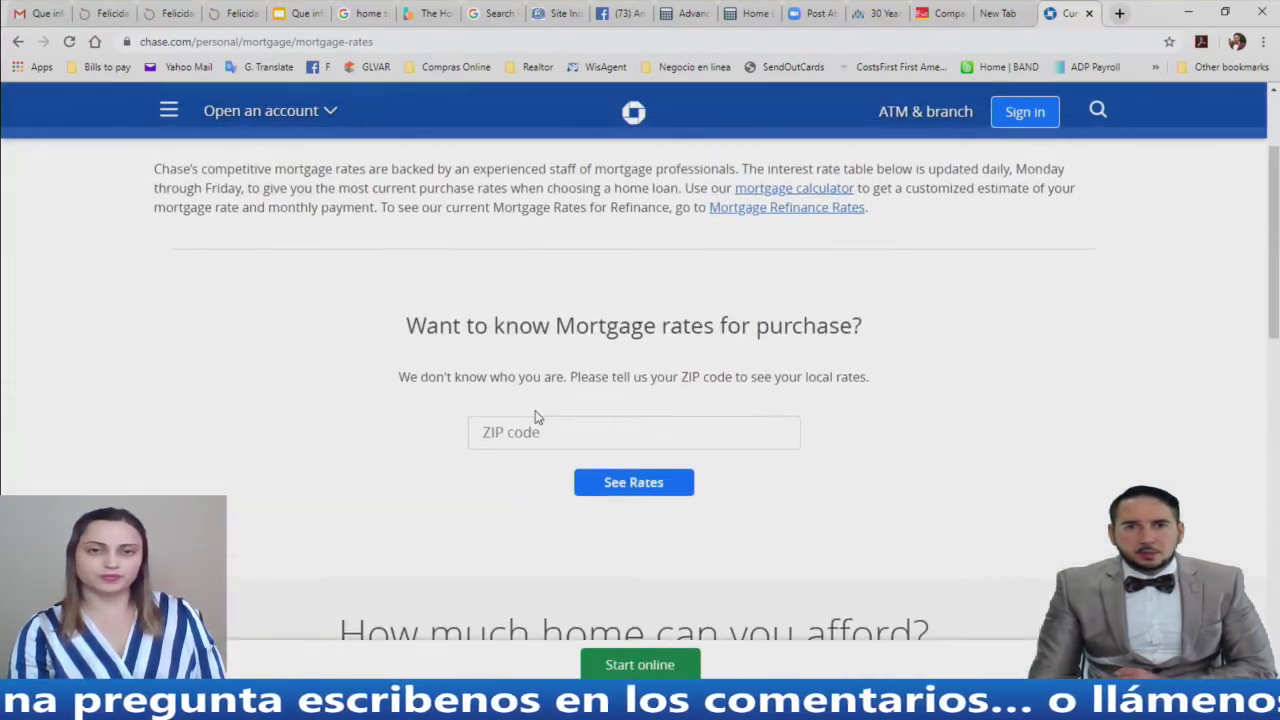
{"action": "left_click", "coordinate": [535, 432]}
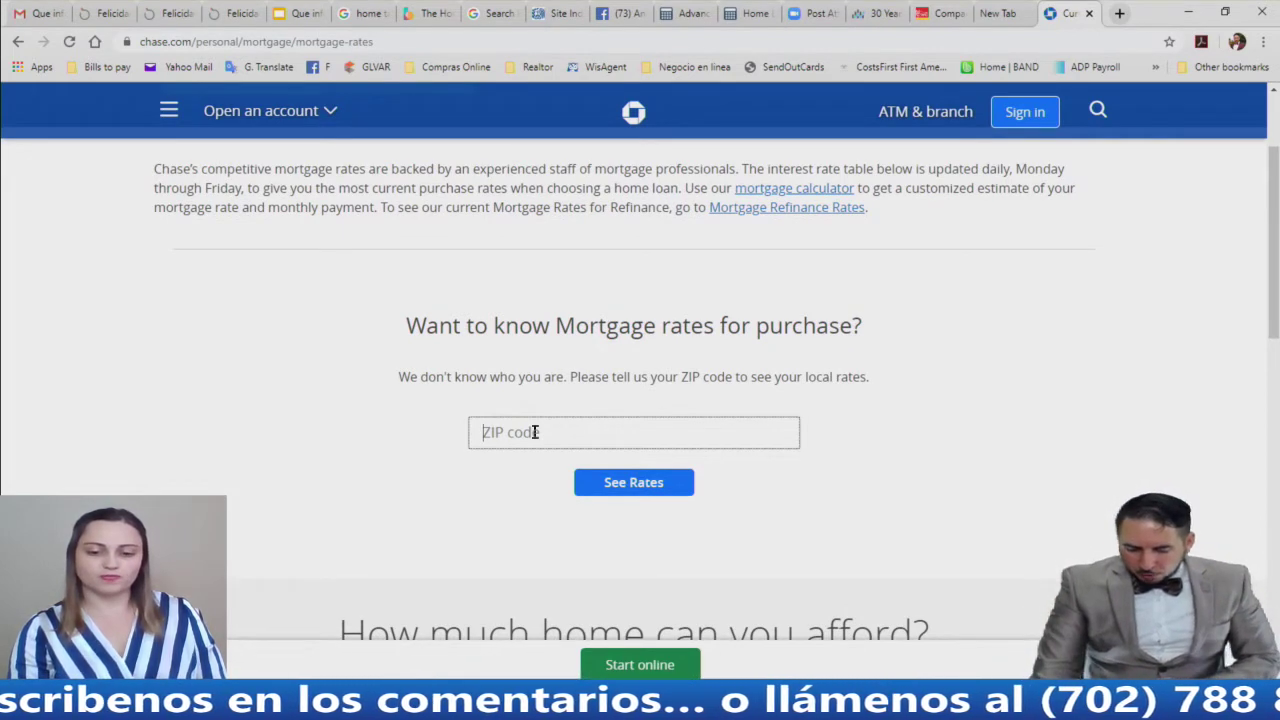
{"action": "type", "text": "89"}
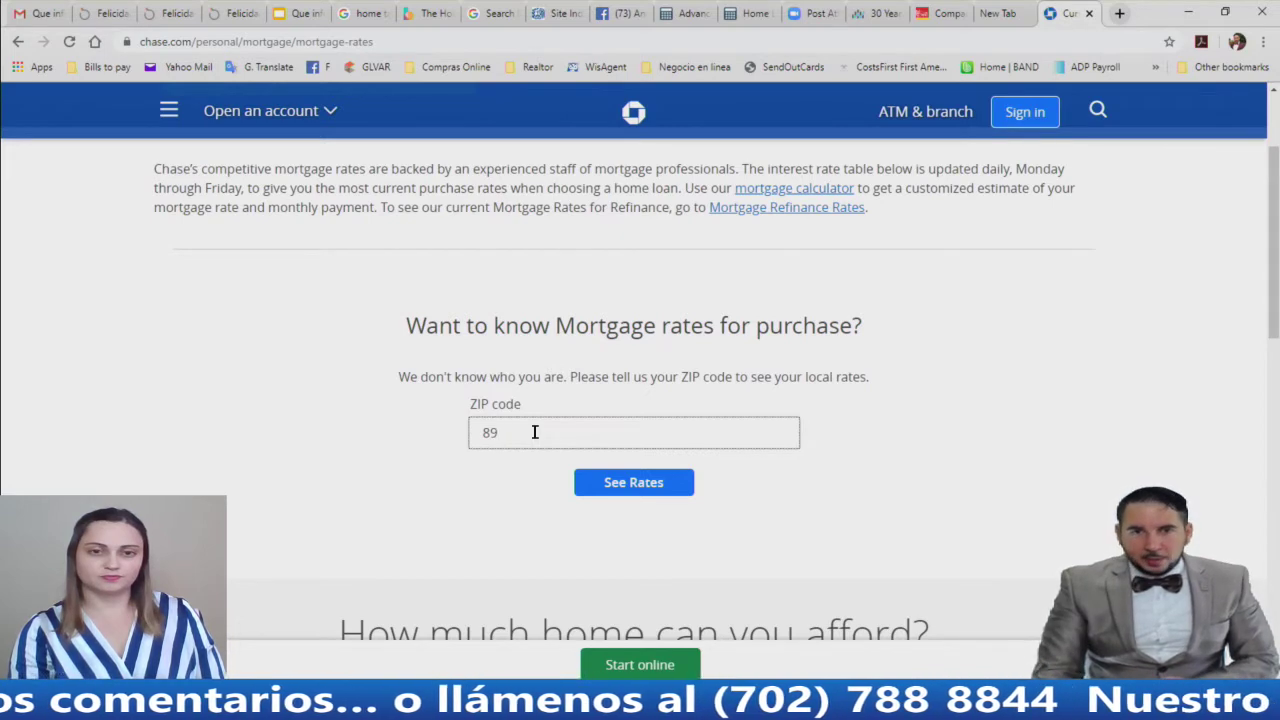
{"action": "type", "text": "102"}
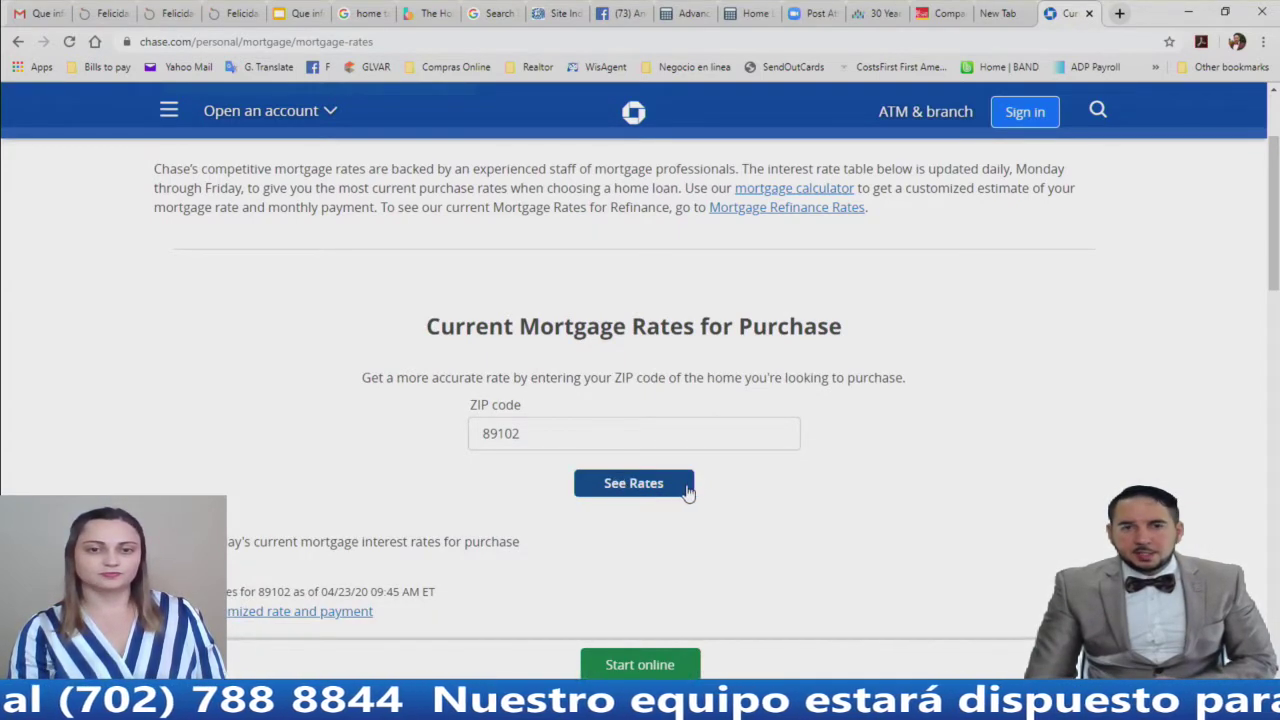
{"action": "left_click", "coordinate": [631, 490]}
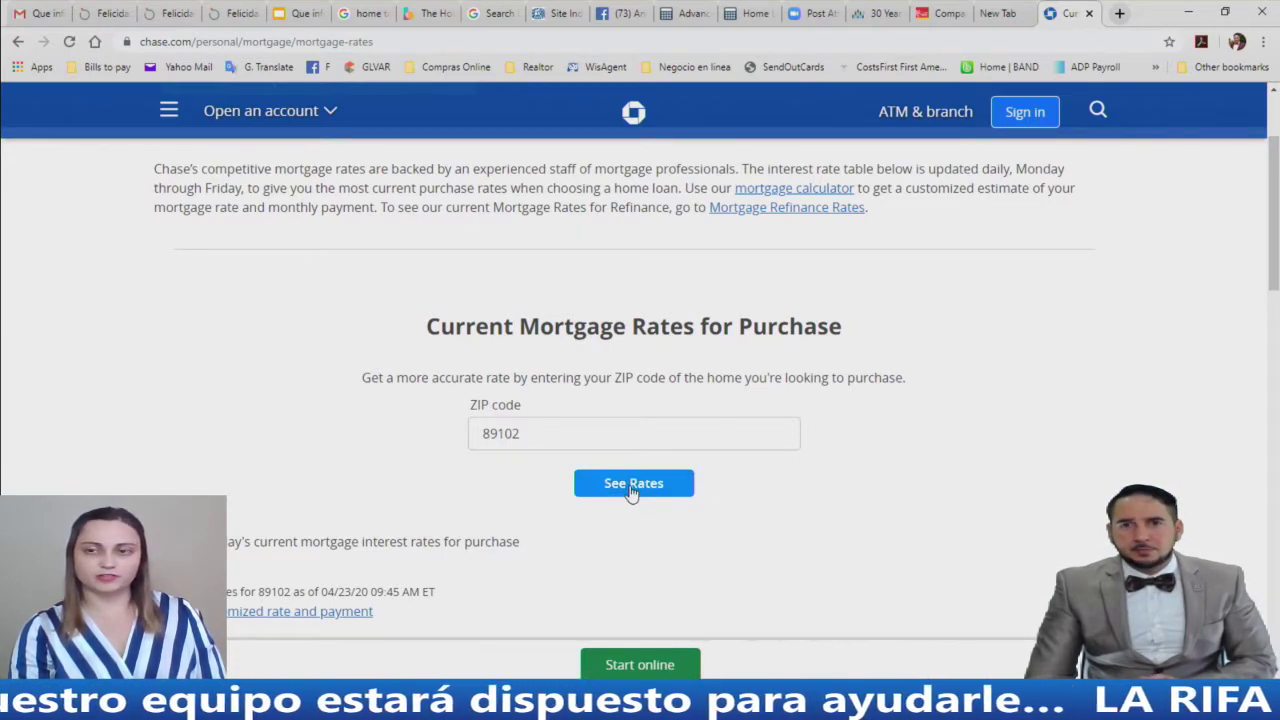
Review Chase's purchase rates table and the assumptions below it, and highlight the 30-yr fixed loan's rate
{"action": "scroll", "coordinate": [650, 488], "scroll_direction": "down", "scroll_amount": 3}
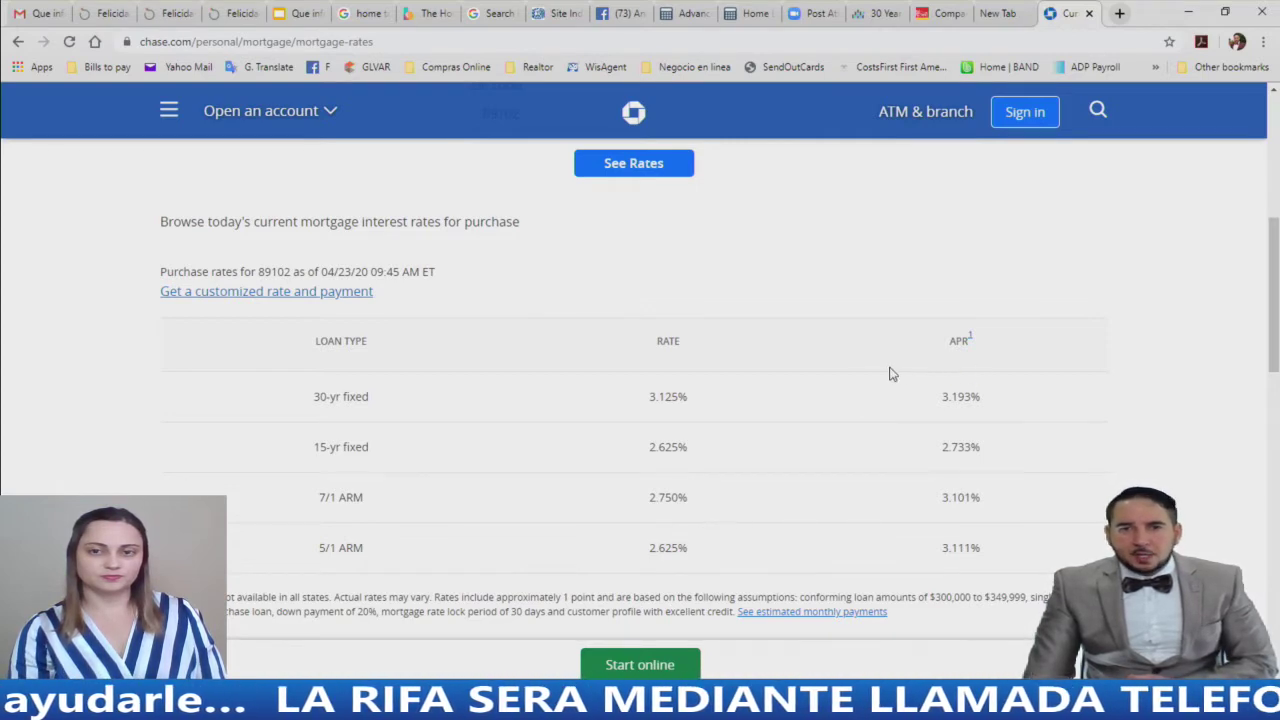
{"action": "scroll", "coordinate": [843, 378], "scroll_direction": "down", "scroll_amount": 3}
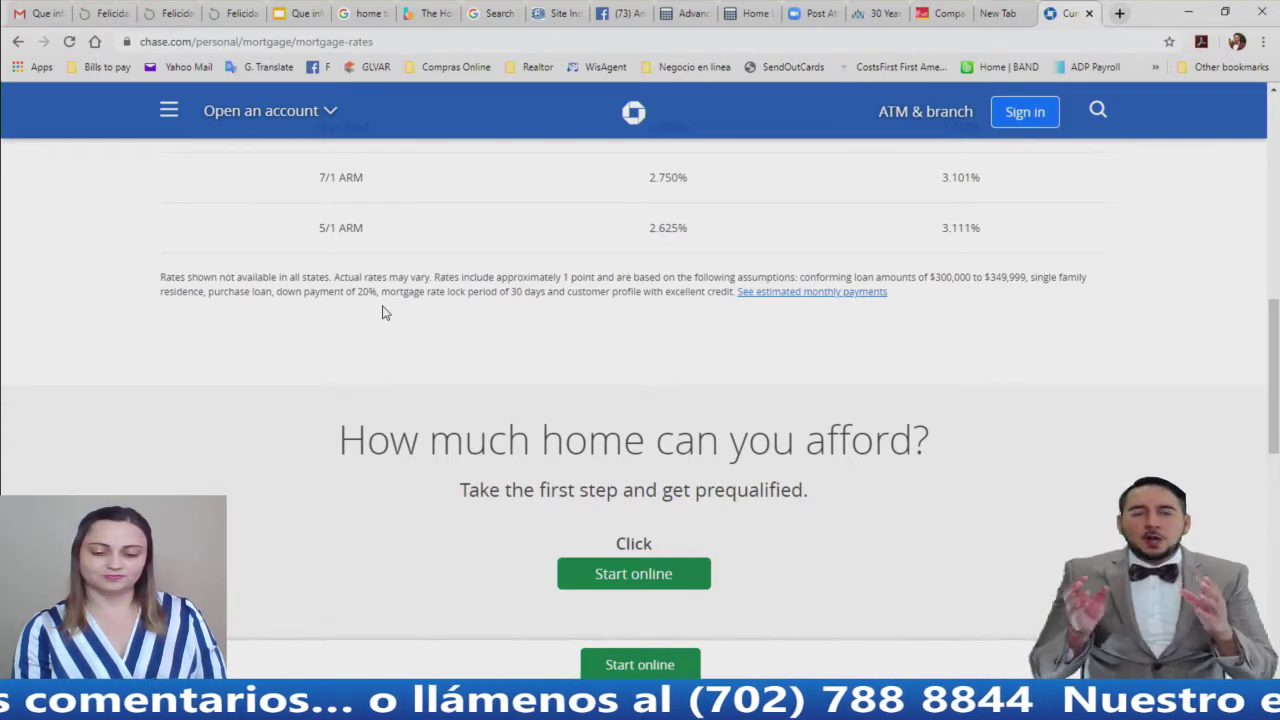
{"action": "scroll", "coordinate": [360, 178], "scroll_direction": "up", "scroll_amount": 1}
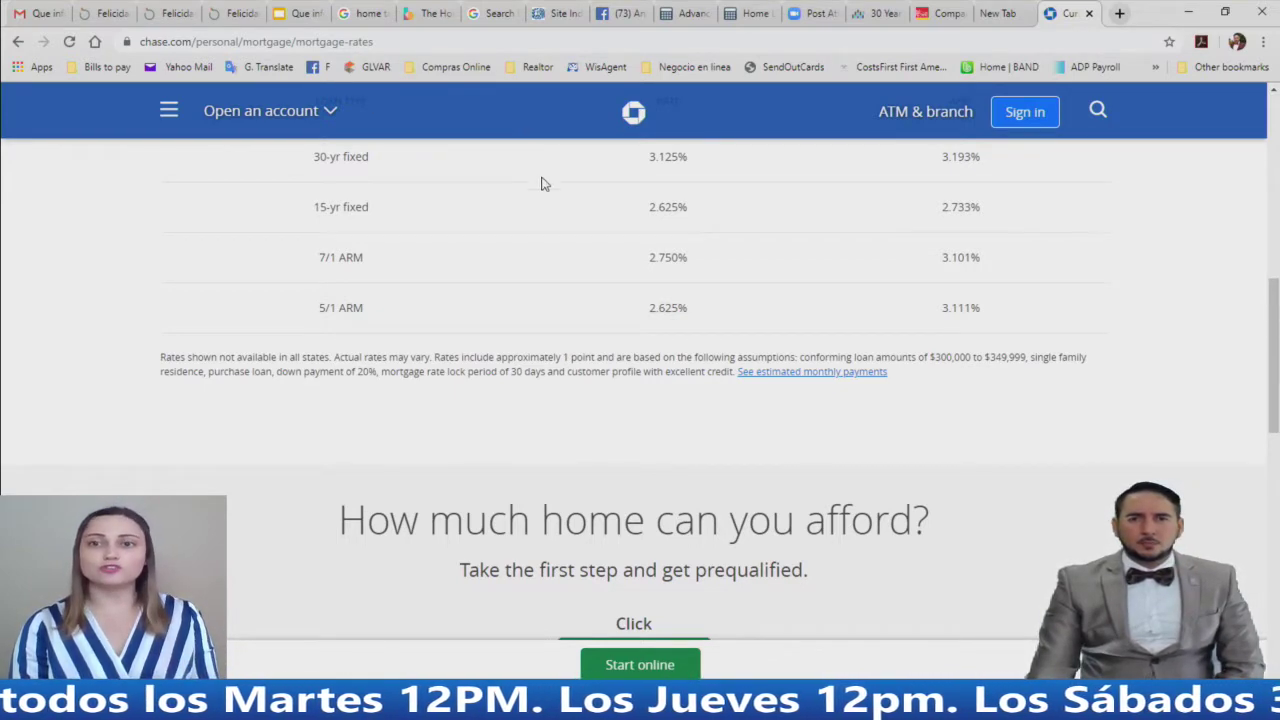
{"action": "scroll", "coordinate": [568, 266], "scroll_direction": "up", "scroll_amount": 1}
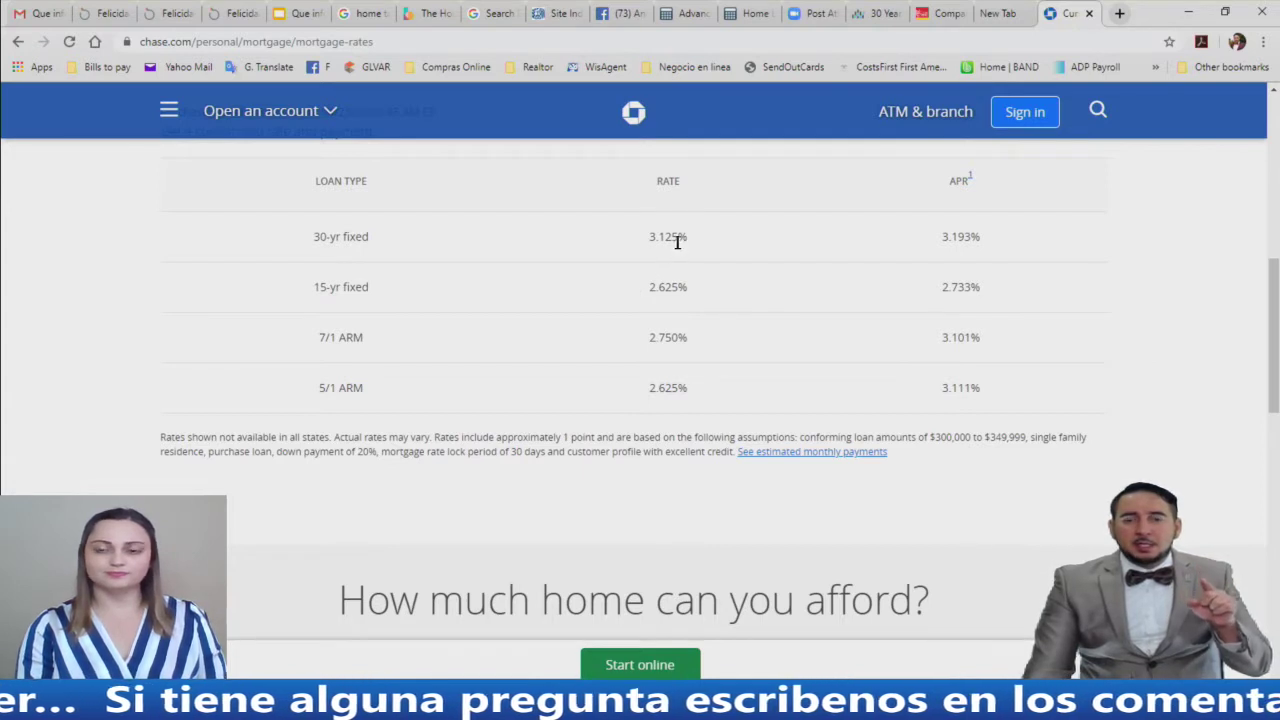
{"action": "left_click_drag", "start_coordinate": [695, 248], "coordinate": [620, 250]}
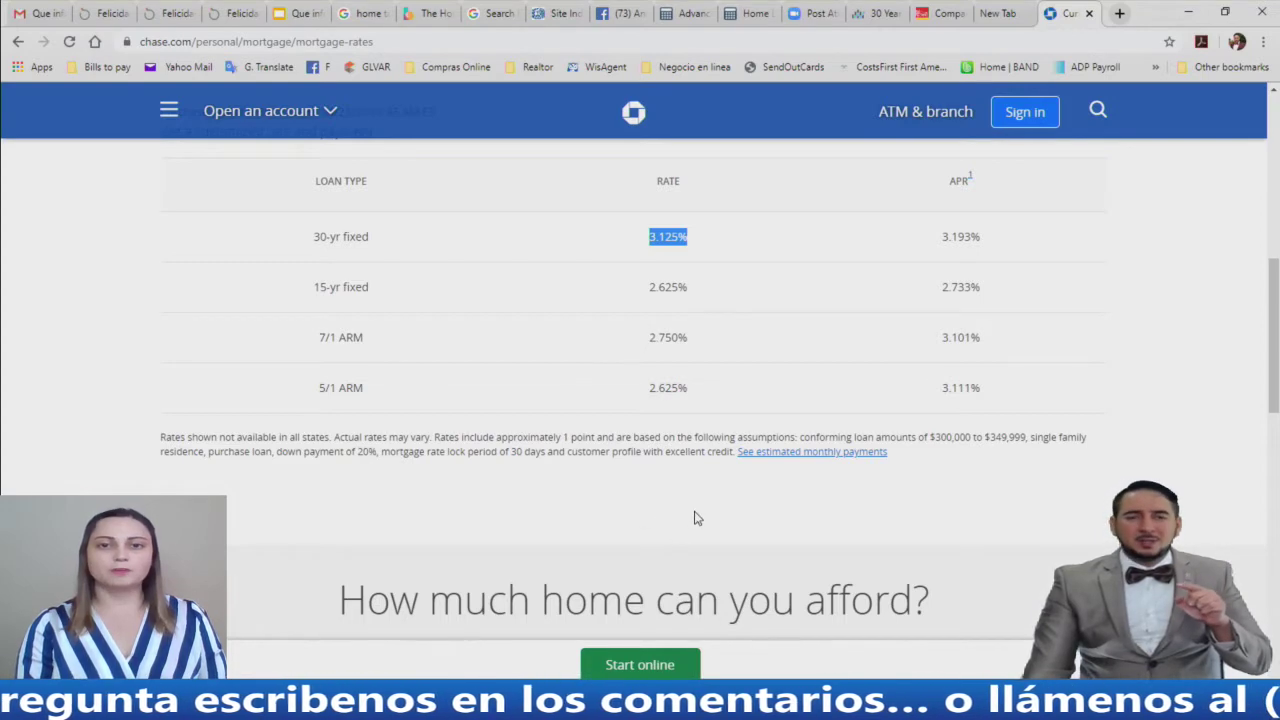
Review Chase's purchase rates table again and highlight the note that the rates include approximately 1 point
{"action": "scroll", "coordinate": [696, 515], "scroll_direction": "down", "scroll_amount": 2}
{"action": "scroll", "coordinate": [701, 517], "scroll_direction": "up", "scroll_amount": 2}
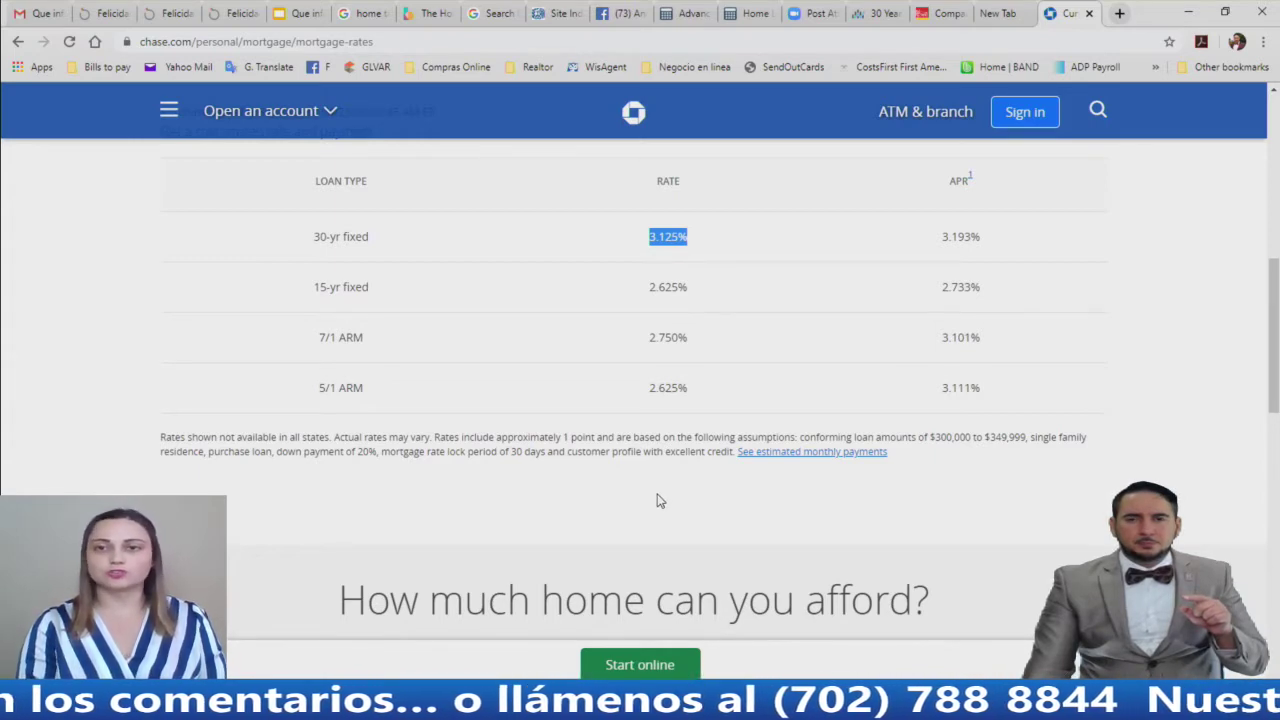
{"action": "scroll", "coordinate": [656, 500], "scroll_direction": "up", "scroll_amount": 1}
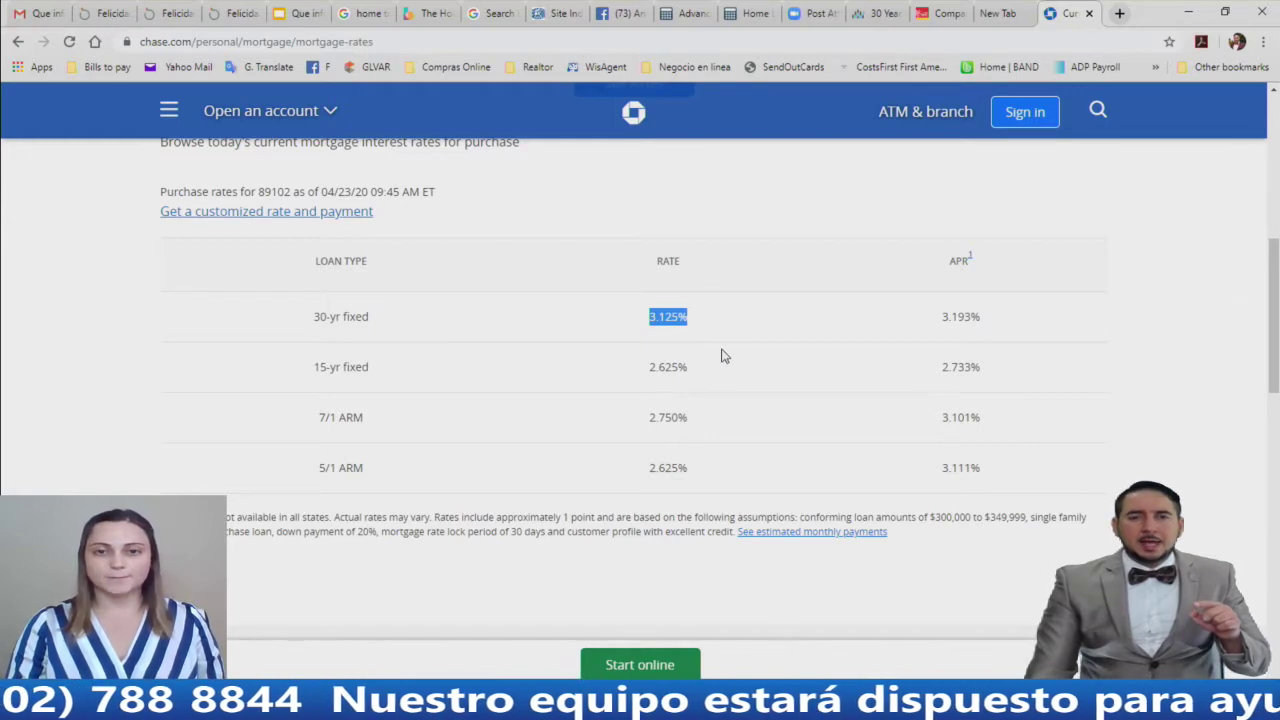
{"action": "scroll", "coordinate": [720, 355], "scroll_direction": "down", "scroll_amount": 1}
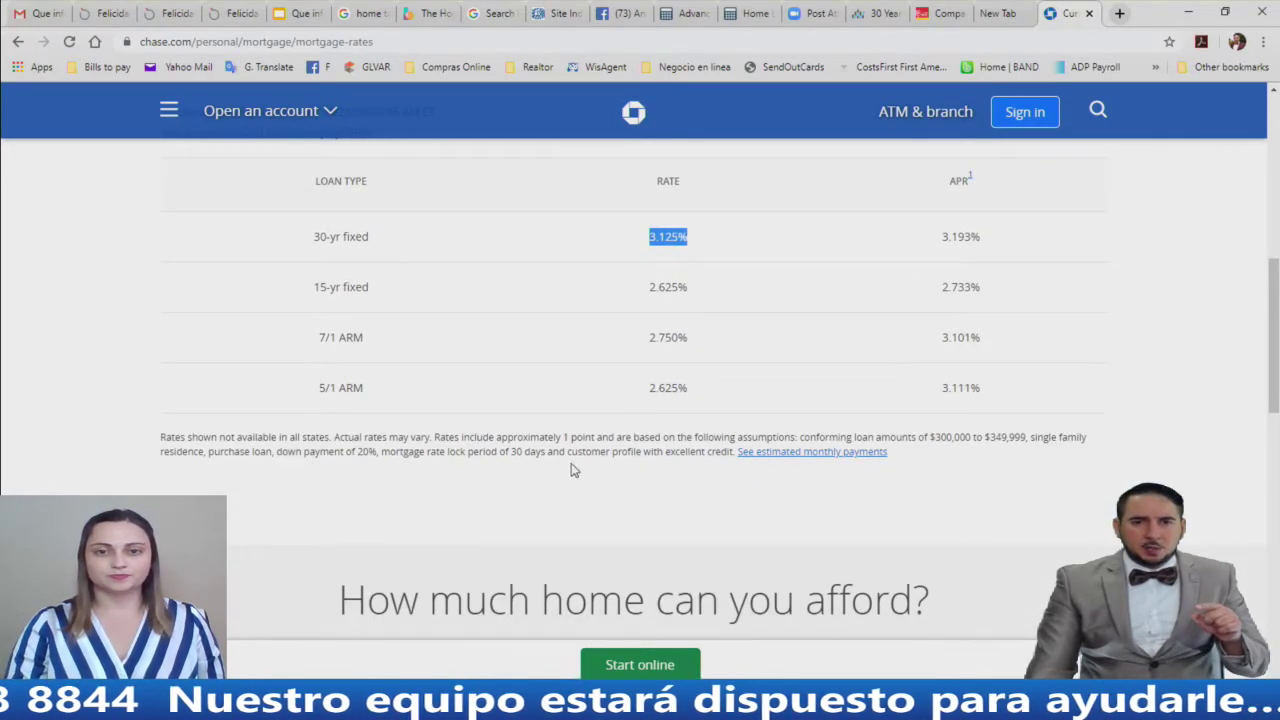
{"action": "left_click_drag", "start_coordinate": [580, 437], "coordinate": [478, 438]}
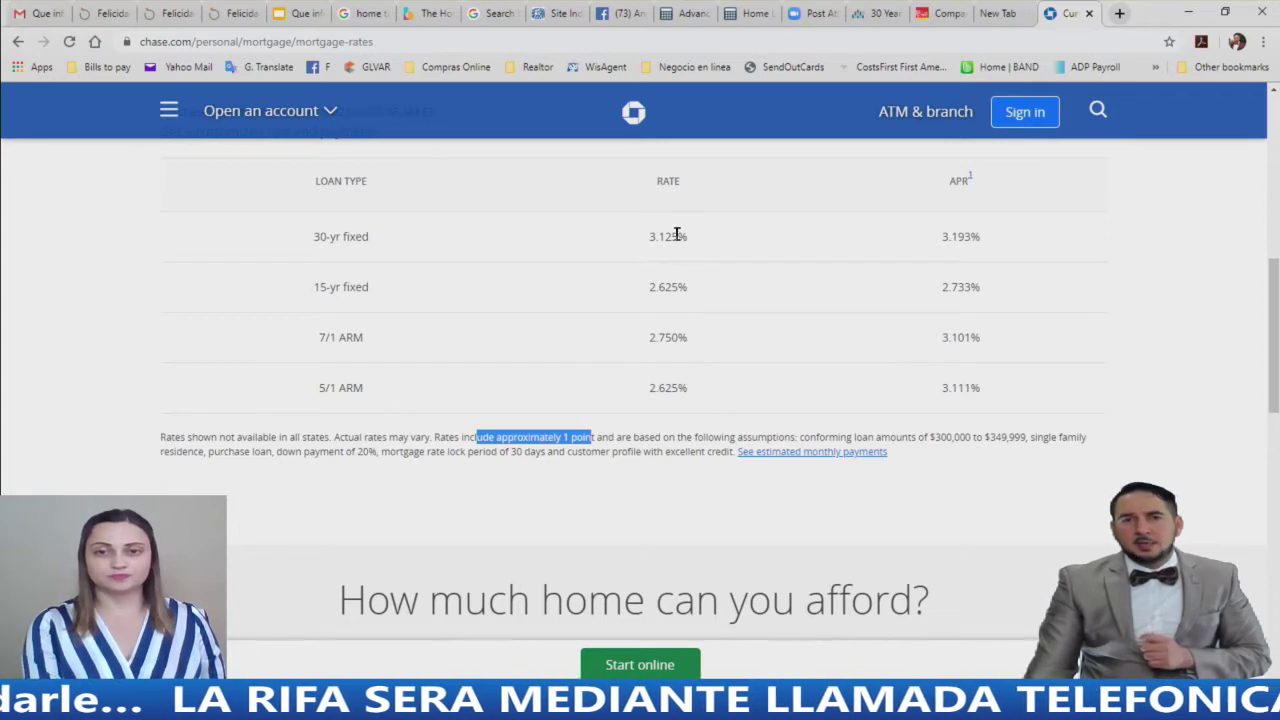
{"action": "scroll", "coordinate": [700, 330], "scroll_direction": "down", "scroll_amount": 1}
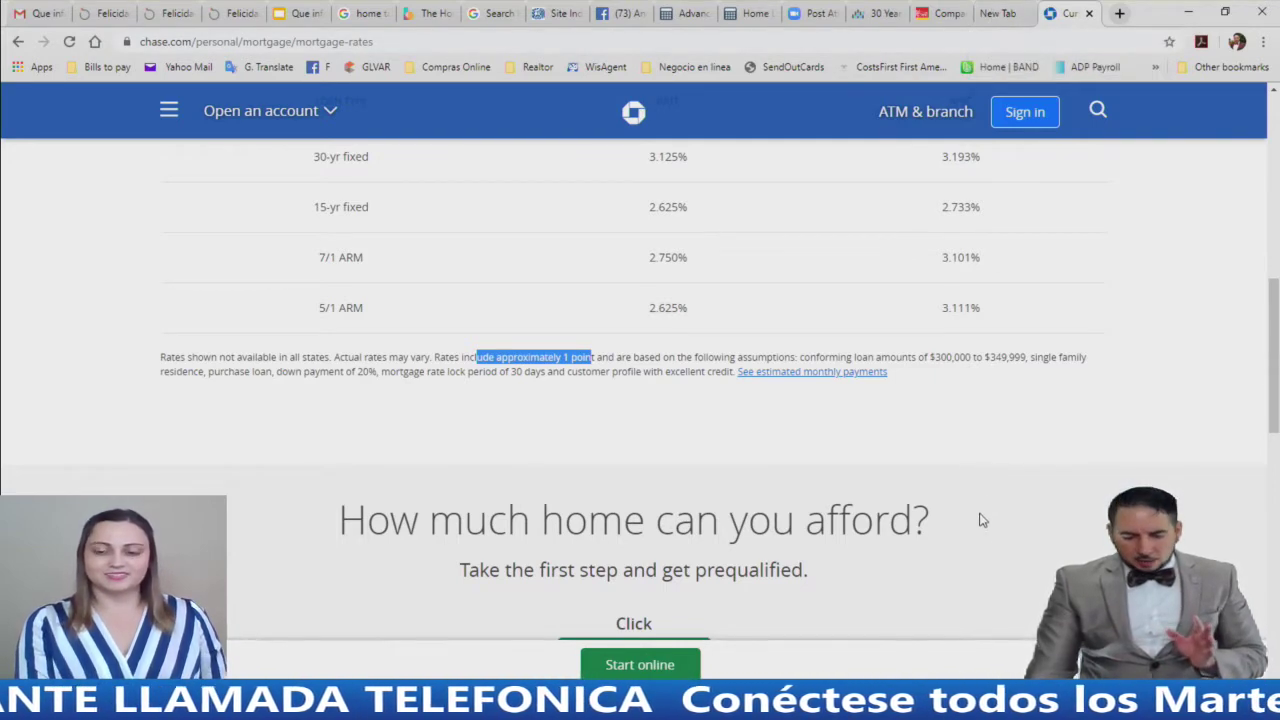
Switch to the refinancing study workbook in Excel and set the font size of the 2018 house table, A6:Q9, to 12
{"action": "key", "text": "alt+Tab"}
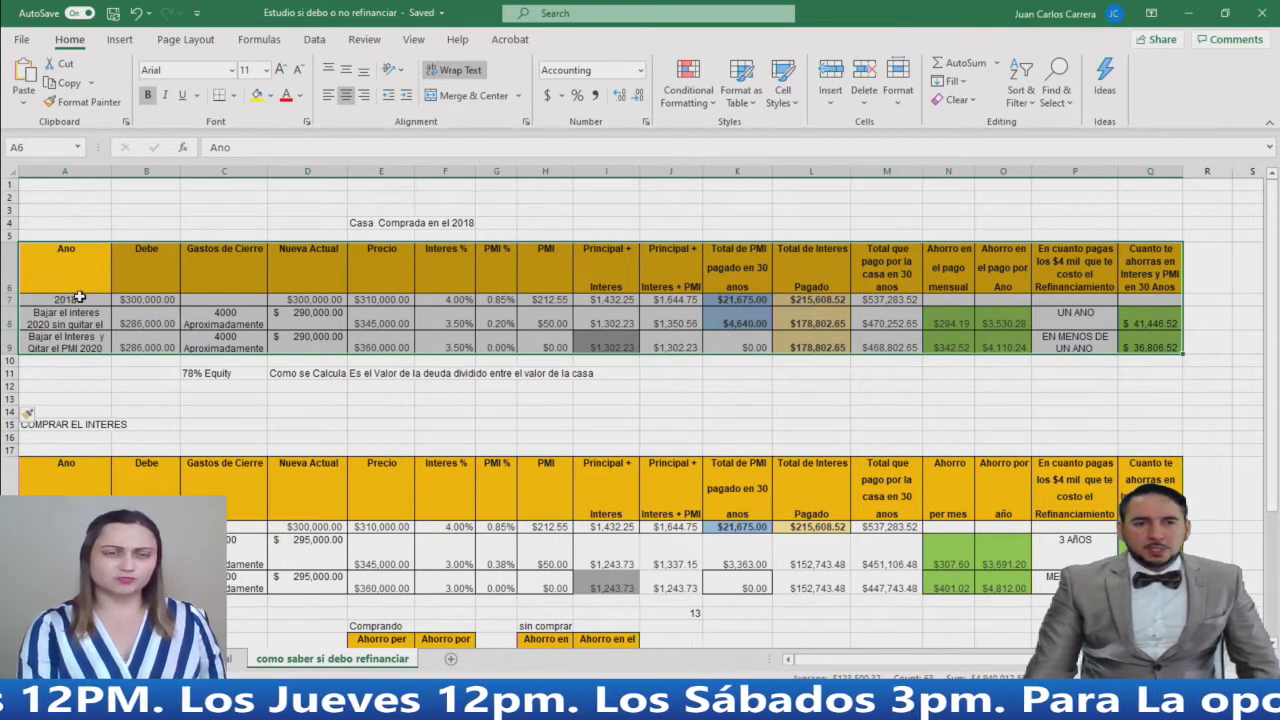
{"action": "left_click_drag", "start_coordinate": [61, 299], "coordinate": [1133, 352]}
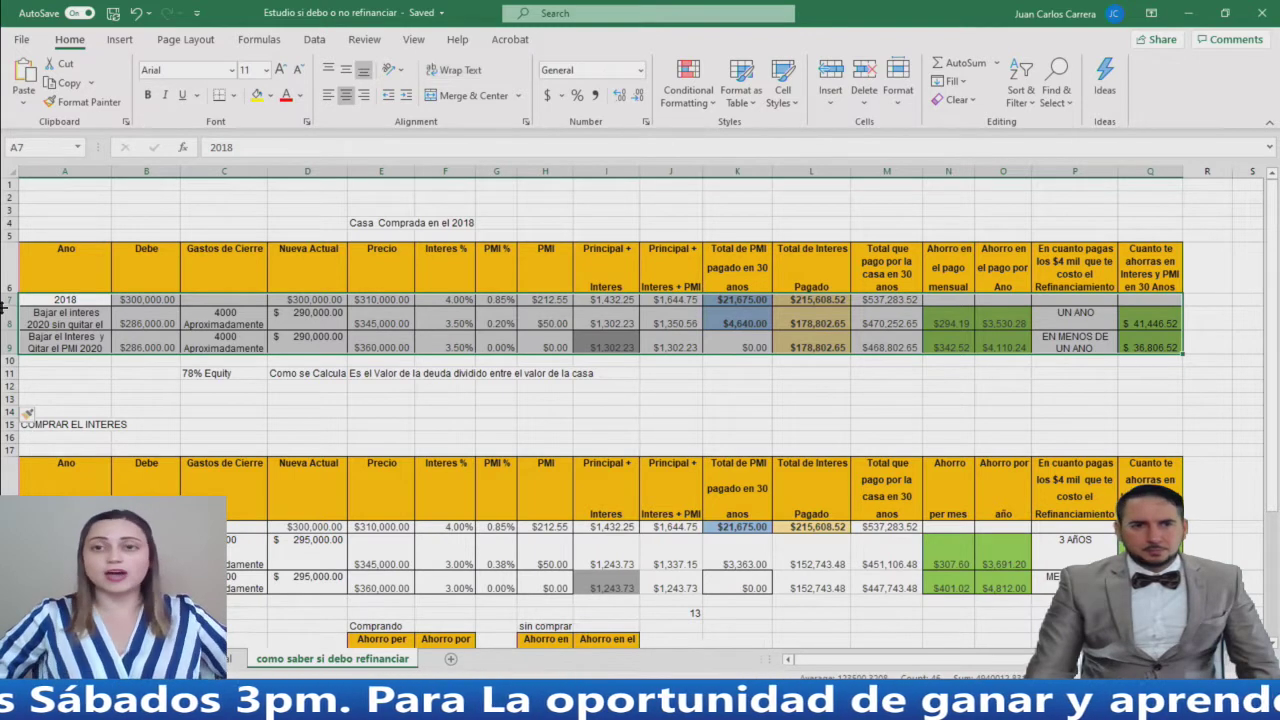
{"action": "left_click_drag", "start_coordinate": [89, 262], "coordinate": [1160, 345]}
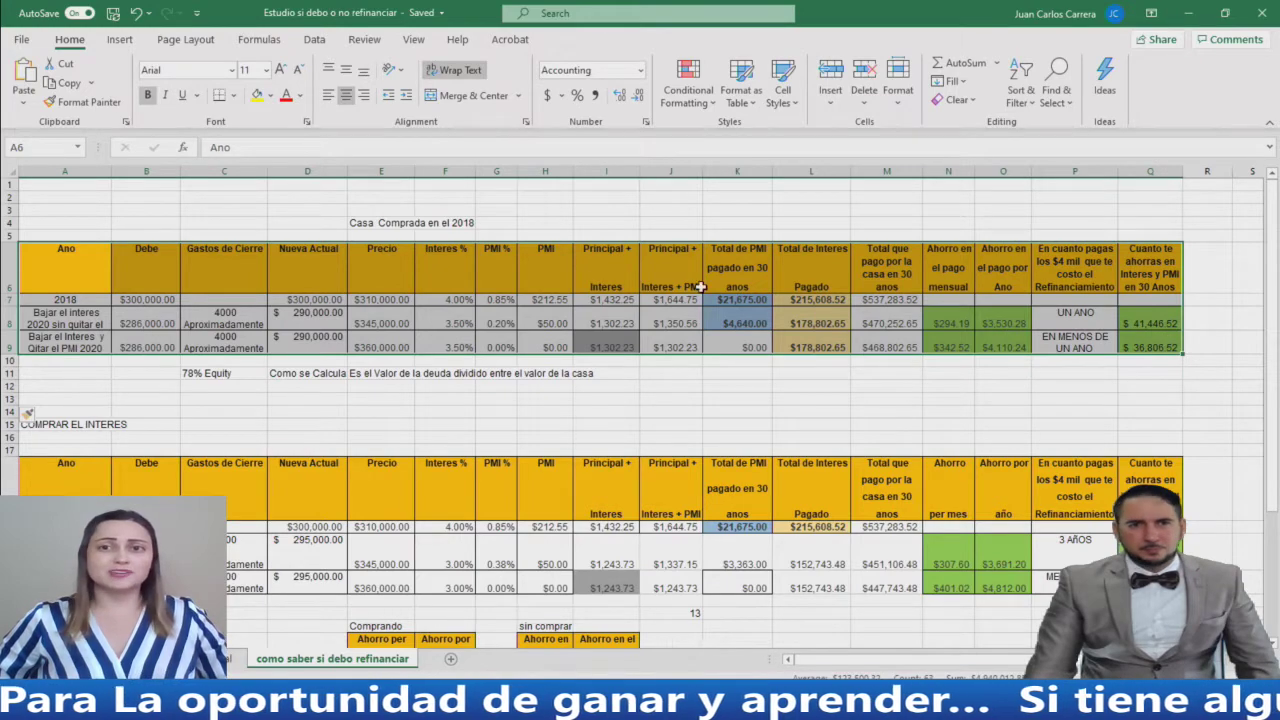
{"action": "left_click", "coordinate": [266, 70]}
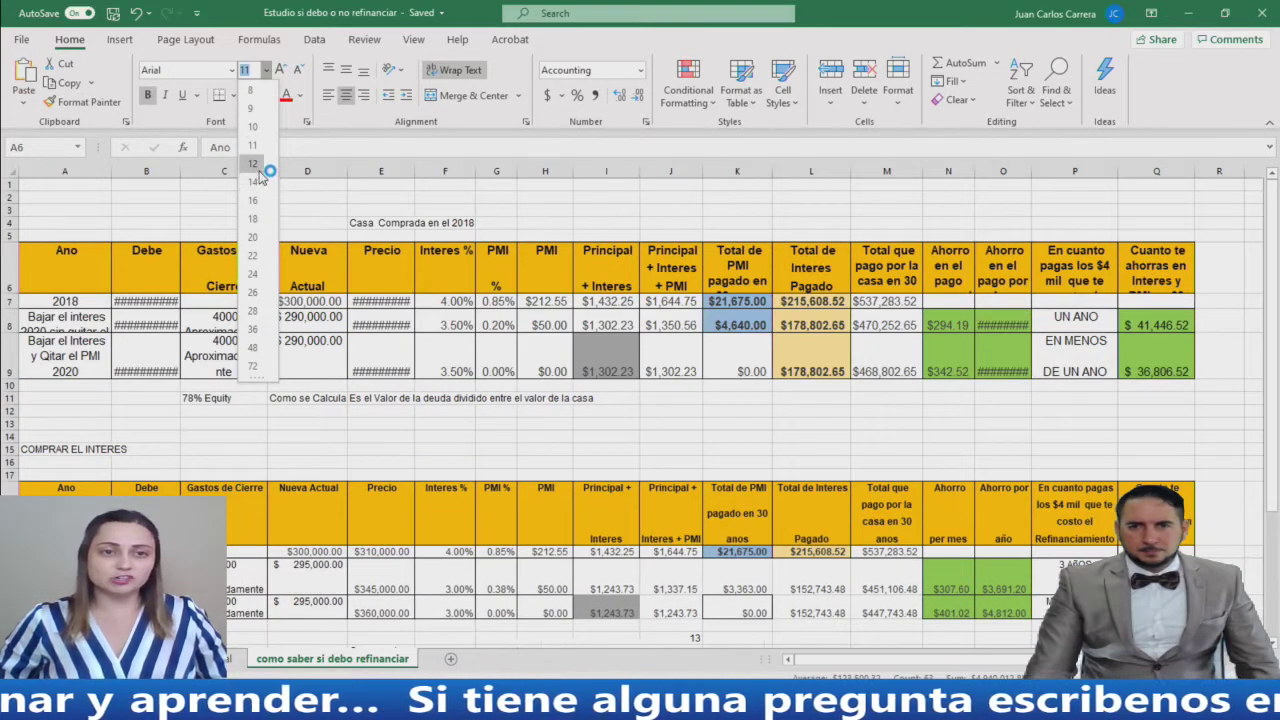
{"action": "left_click", "coordinate": [254, 164]}
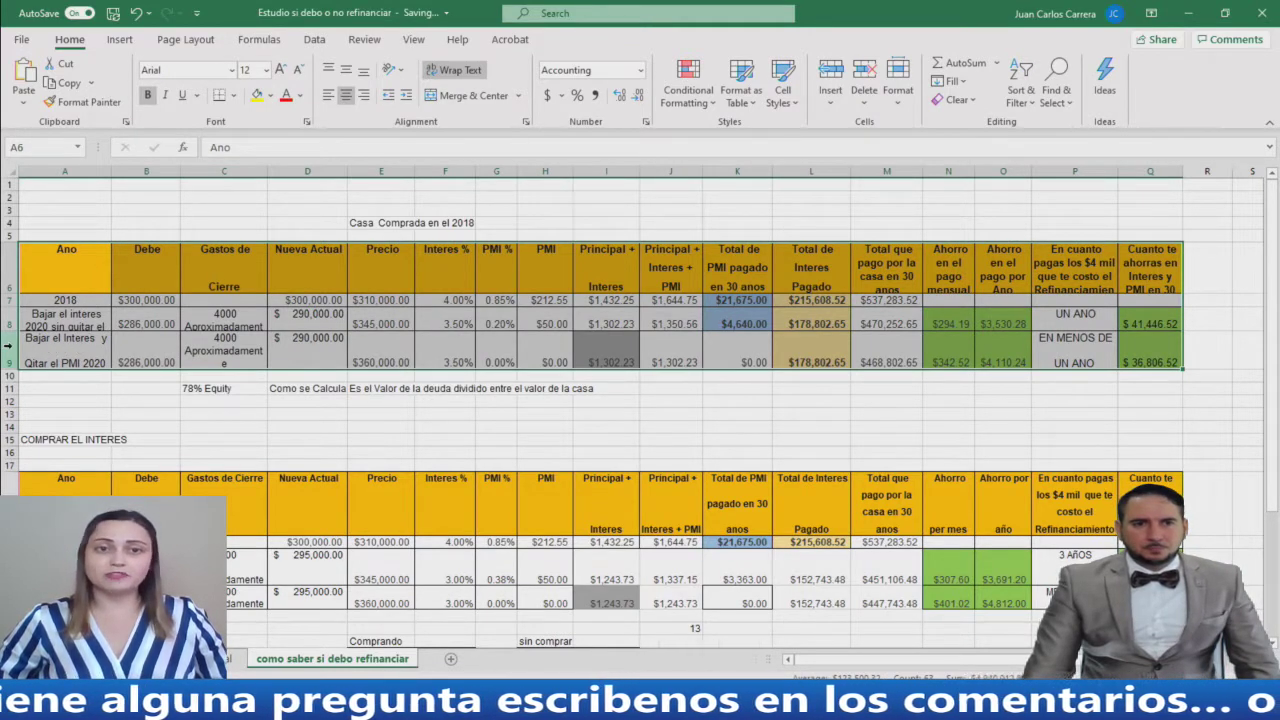
Increase the heights of rows 6 and 8 and widen column C so the first table's wrapped text fits
{"action": "left_click_drag", "start_coordinate": [8, 331], "coordinate": [15, 338]}
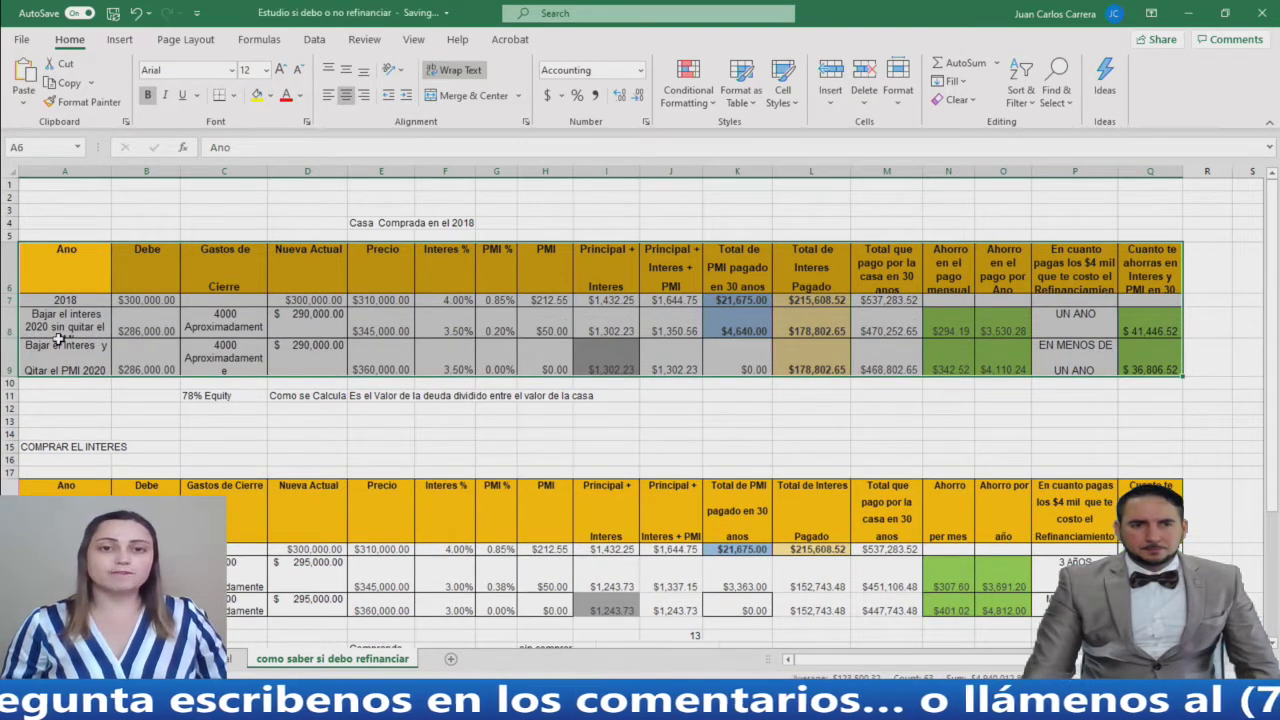
{"action": "left_click_drag", "start_coordinate": [12, 338], "coordinate": [15, 345]}
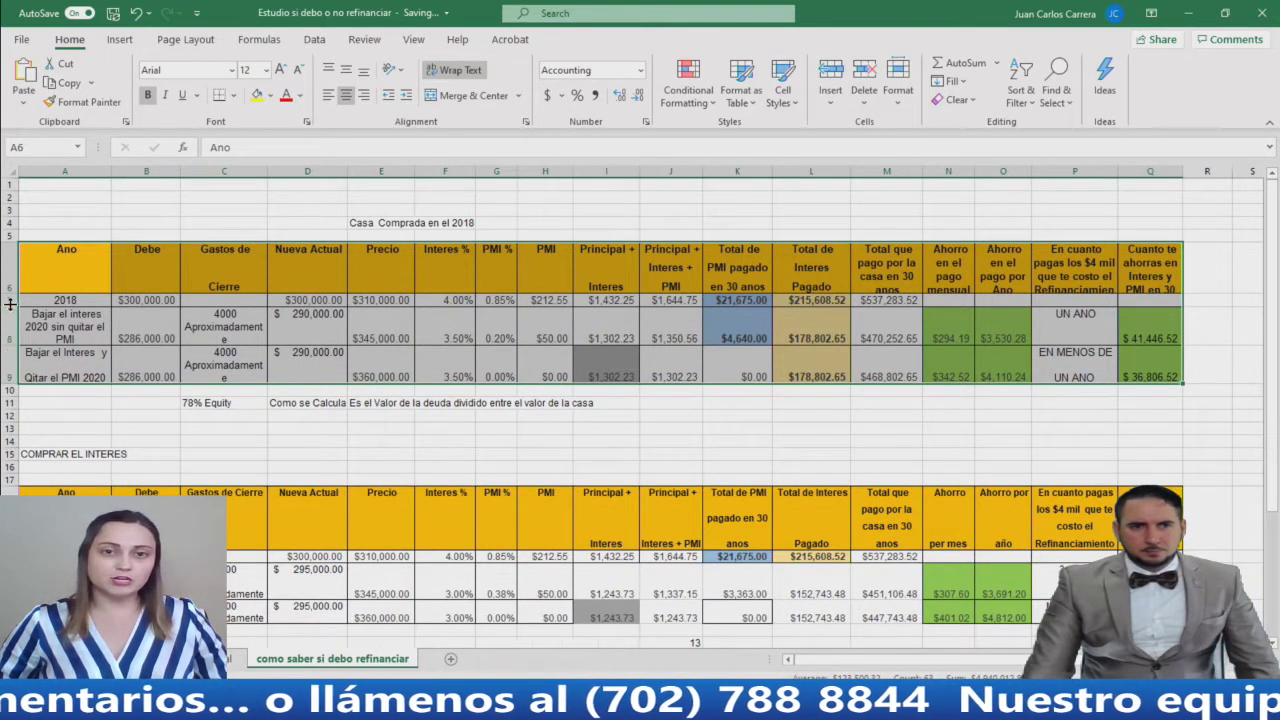
{"action": "left_click_drag", "start_coordinate": [12, 292], "coordinate": [12, 311]}
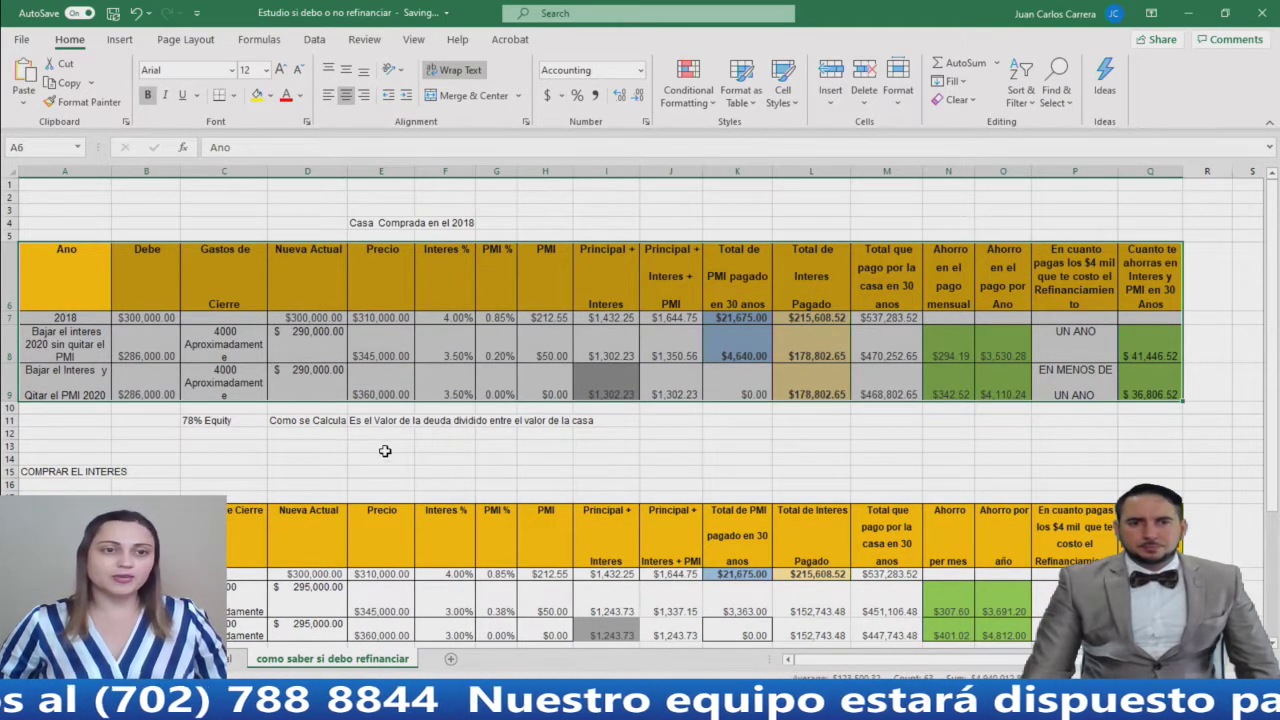
{"action": "left_click", "coordinate": [287, 329]}
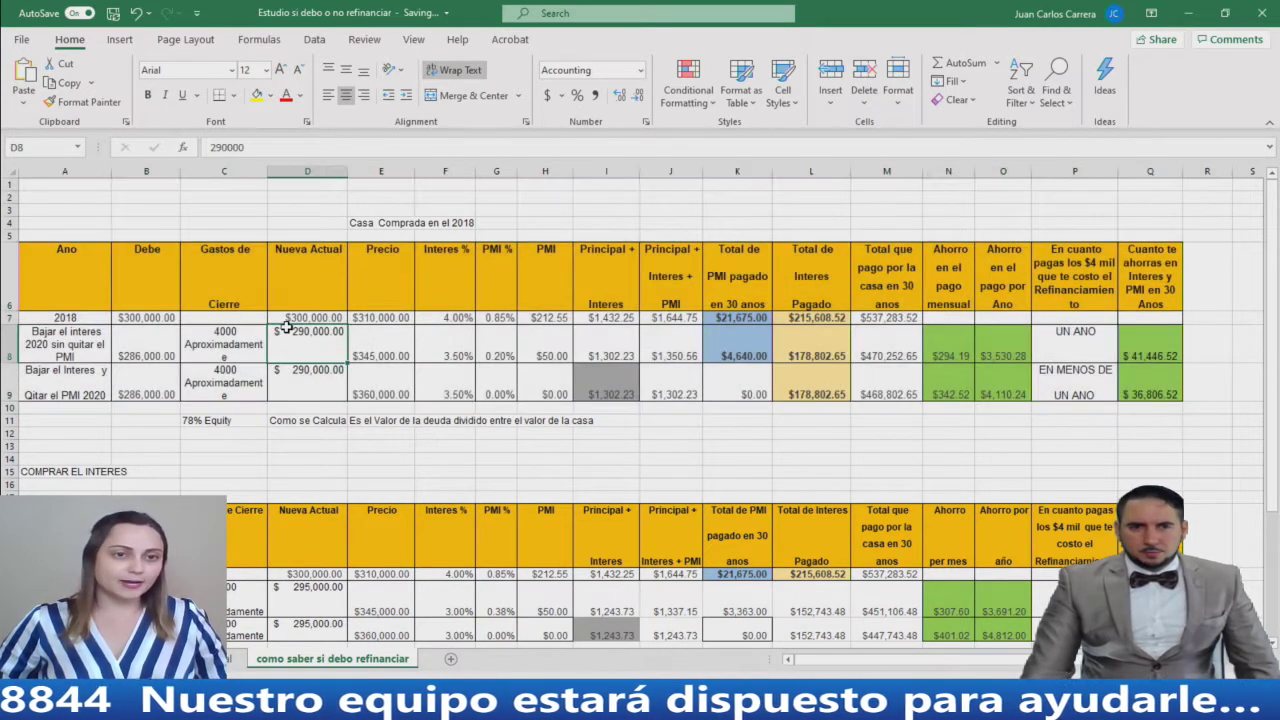
{"action": "left_click", "coordinate": [304, 319]}
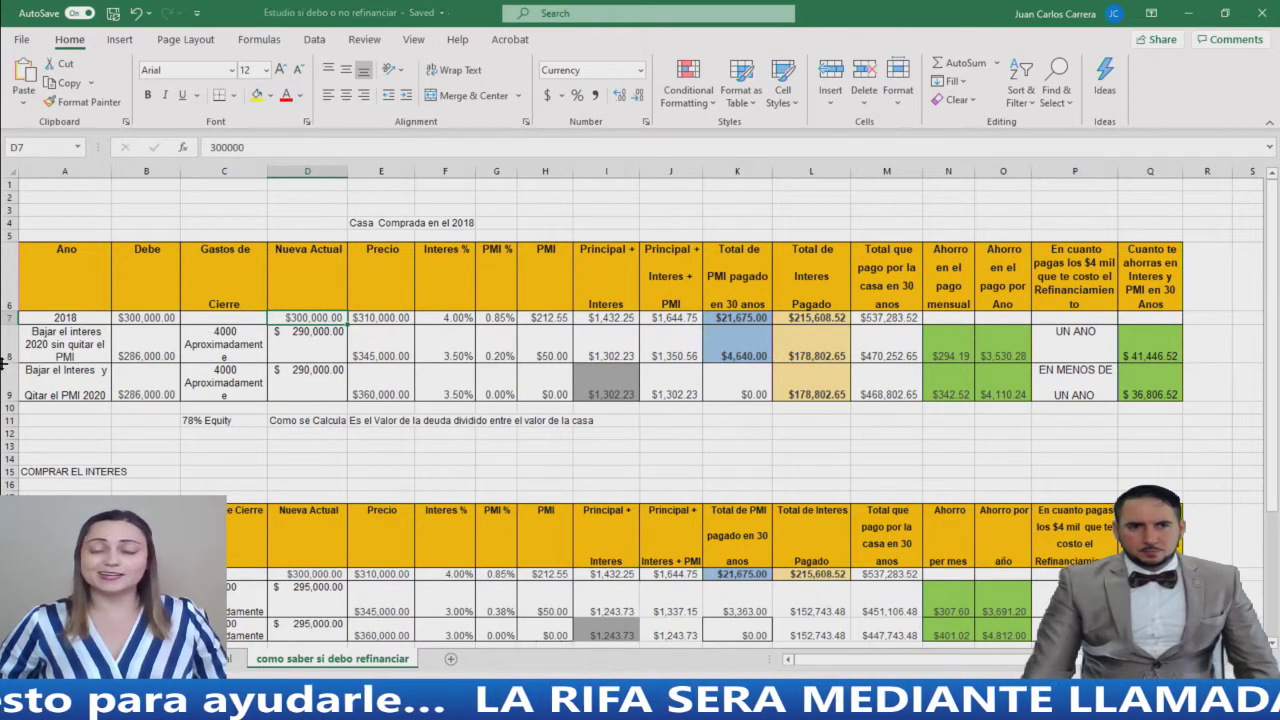
{"action": "left_click_drag", "start_coordinate": [6, 361], "coordinate": [6, 372]}
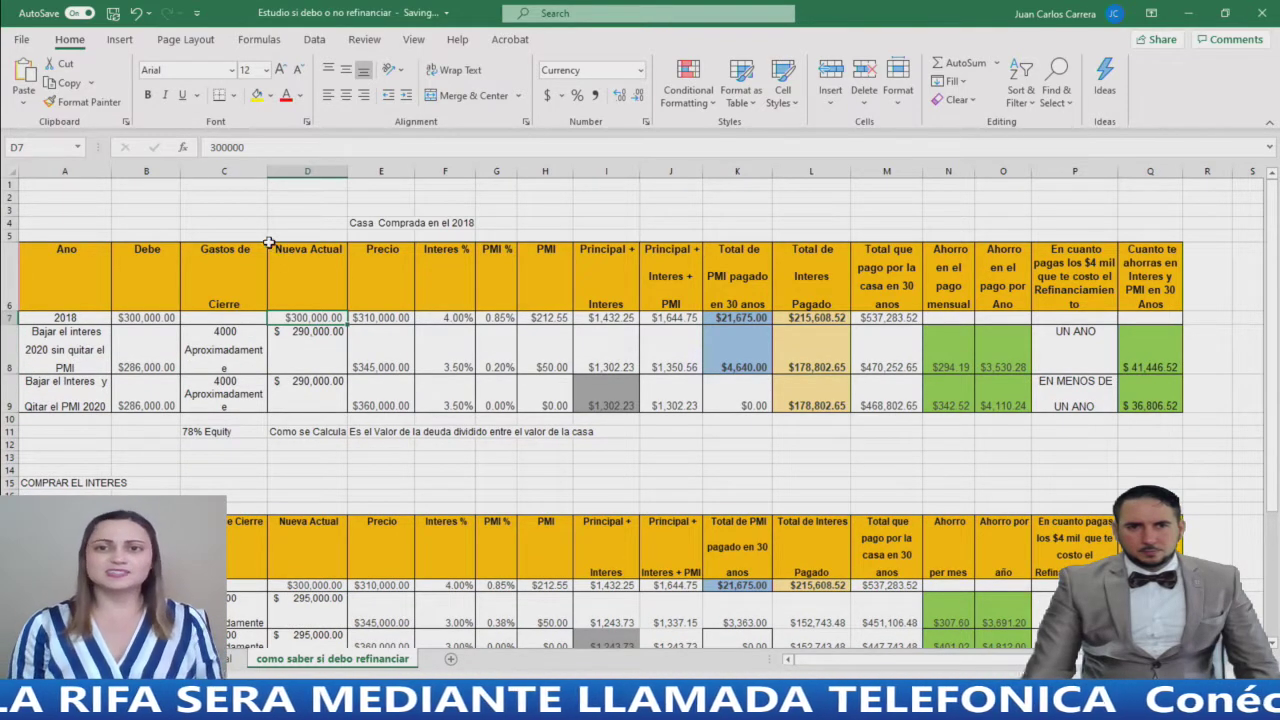
{"action": "left_click", "coordinate": [263, 181]}
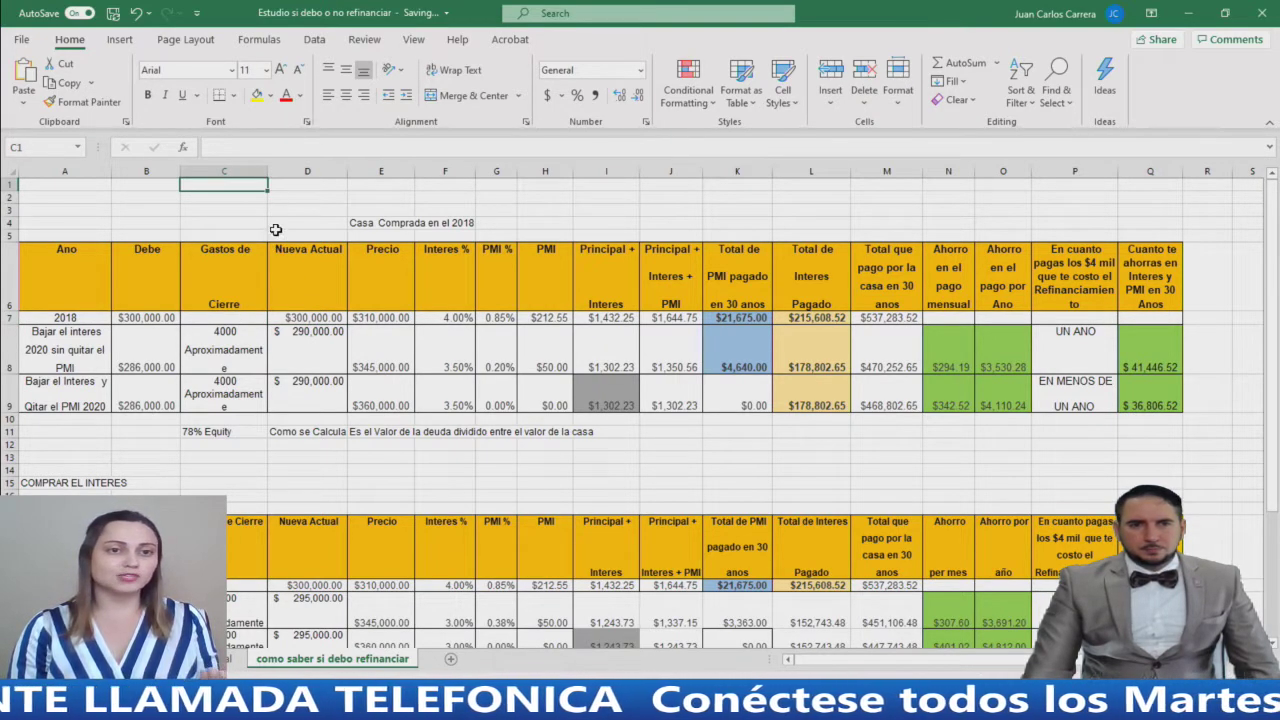
{"action": "left_click_drag", "start_coordinate": [272, 169], "coordinate": [277, 169]}
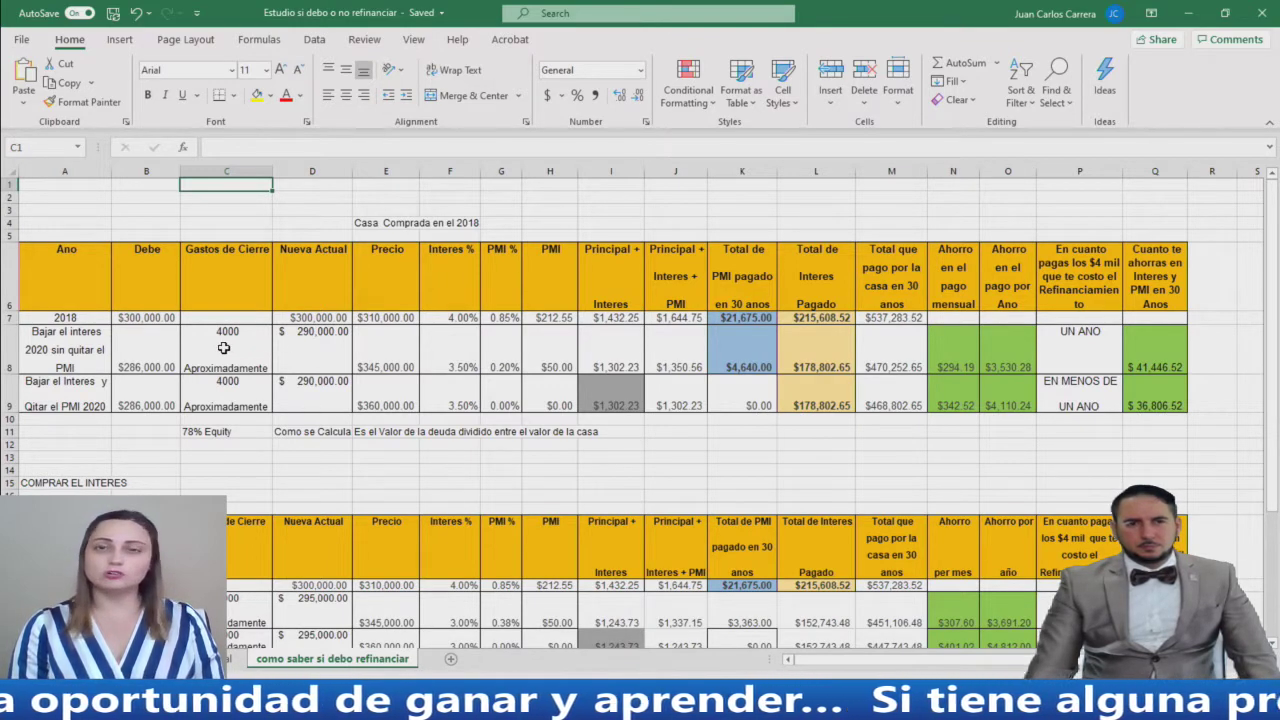
Examine the 2020 scenario that lowers the interest without removing PMI: amount owed, closing costs, new balance and house price
{"action": "left_click", "coordinate": [223, 347]}
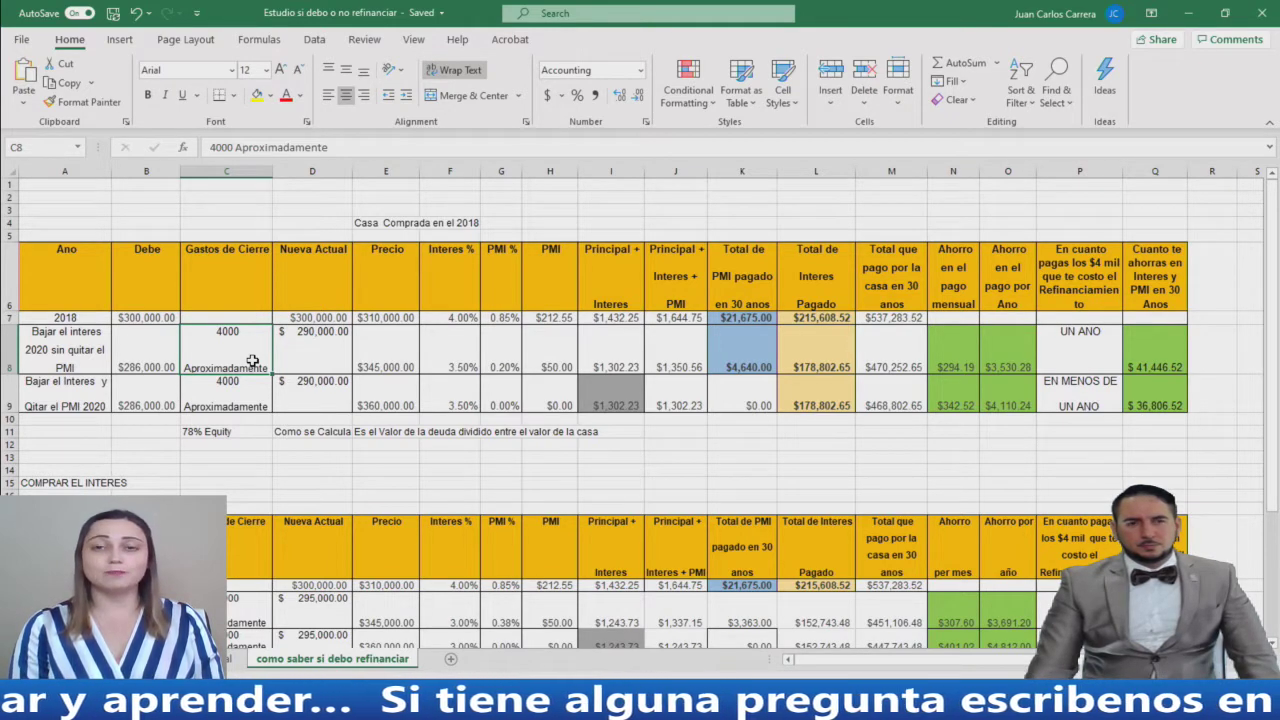
{"action": "left_click", "coordinate": [147, 356]}
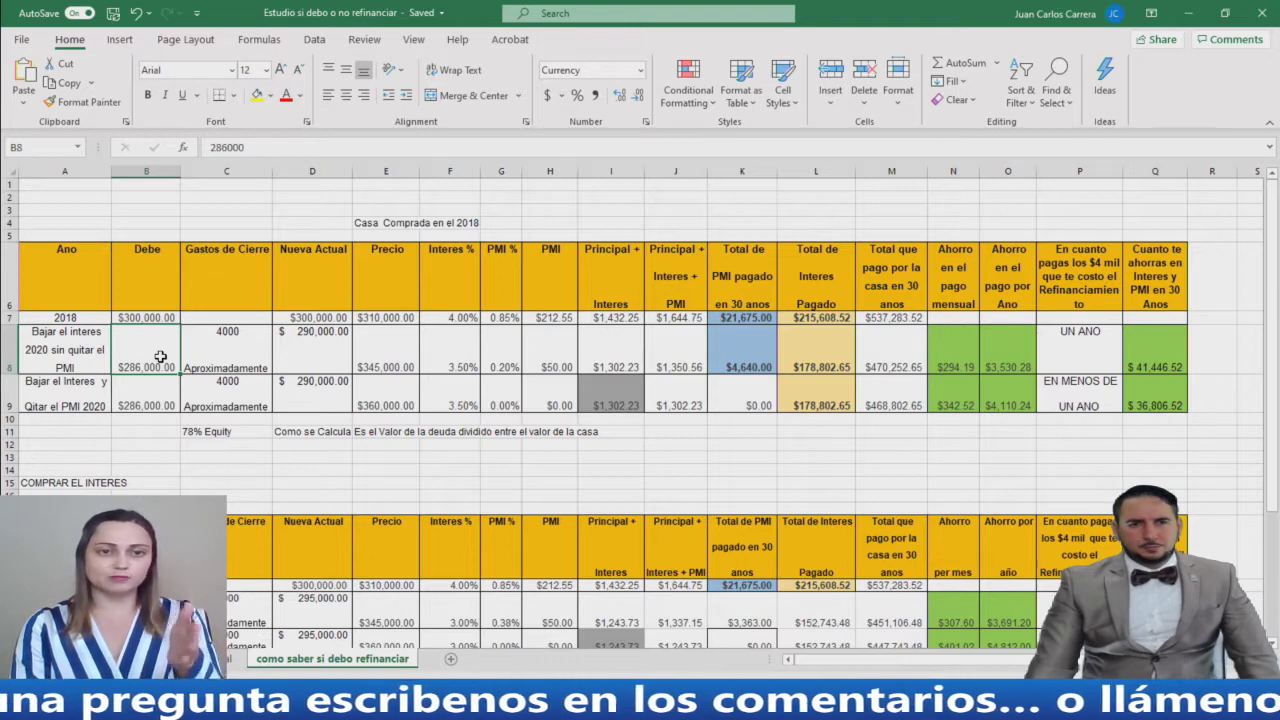
{"action": "left_click", "coordinate": [218, 356]}
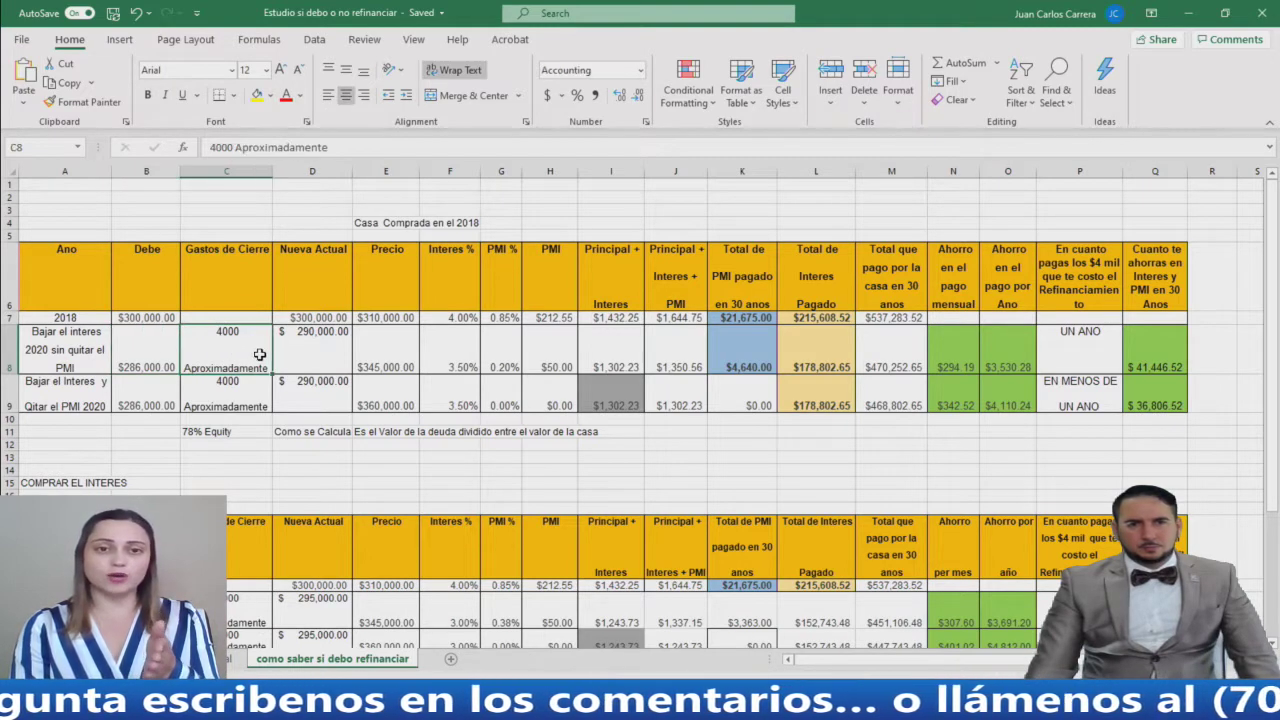
{"action": "left_click", "coordinate": [293, 353]}
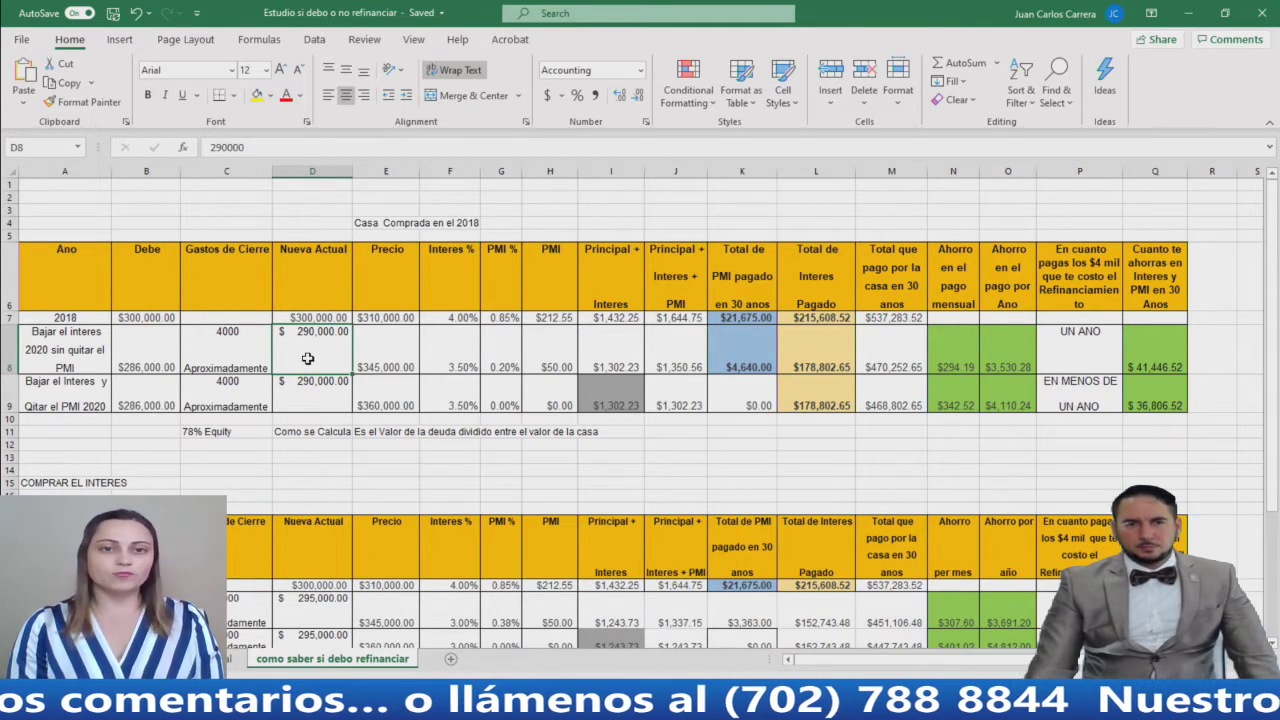
{"action": "left_click", "coordinate": [370, 359]}
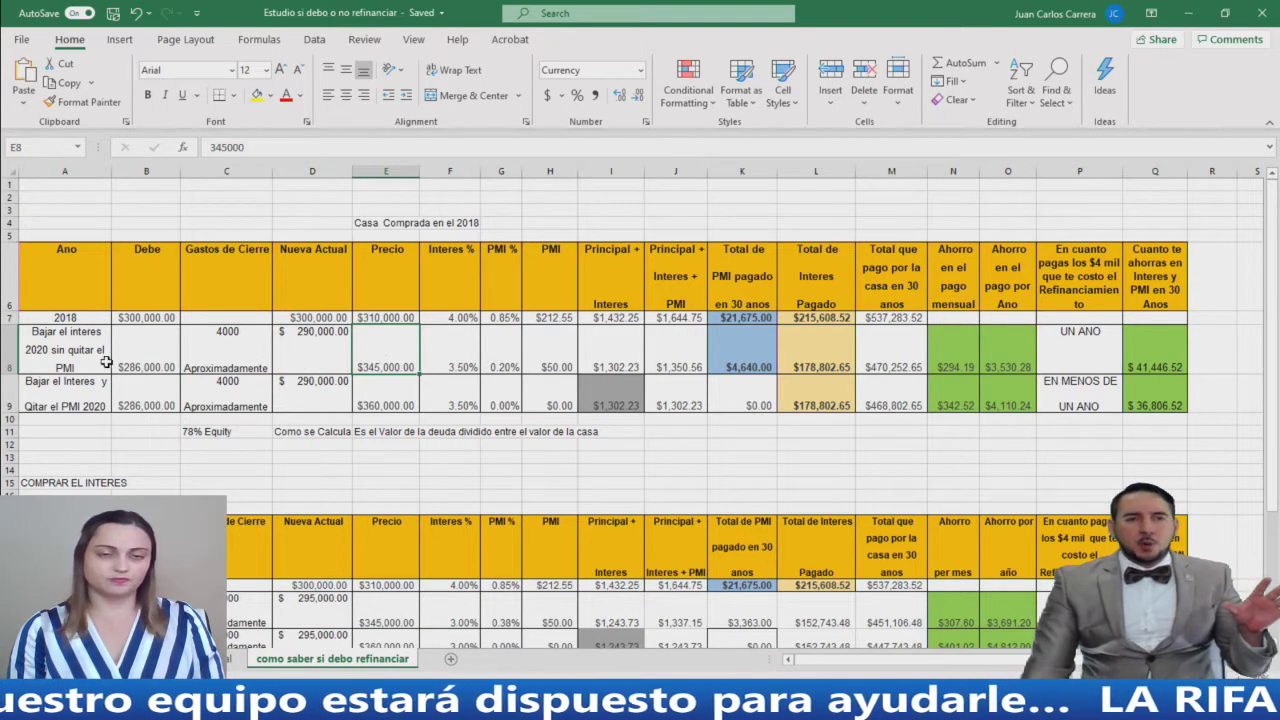
{"action": "left_click", "coordinate": [63, 358]}
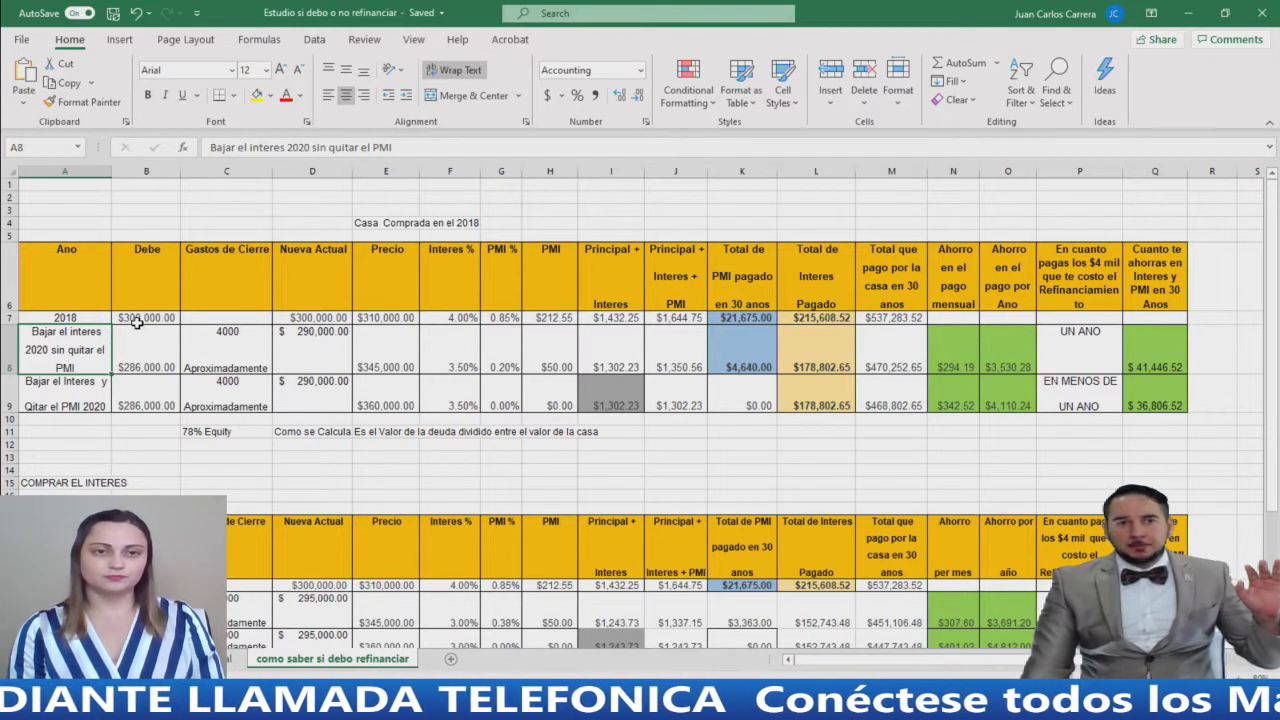
Make row 7, which holds the 2018 loan, slightly taller
{"action": "left_click", "coordinate": [60, 318]}
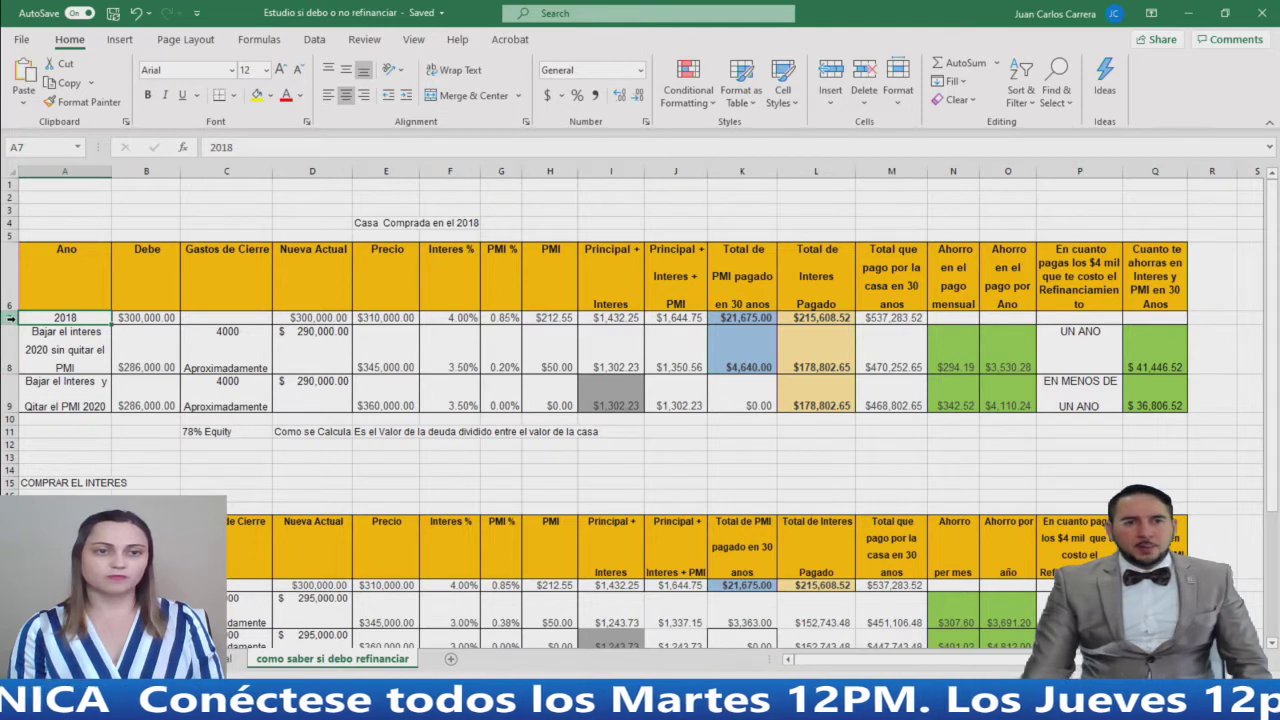
{"action": "left_click_drag", "start_coordinate": [15, 325], "coordinate": [15, 332]}
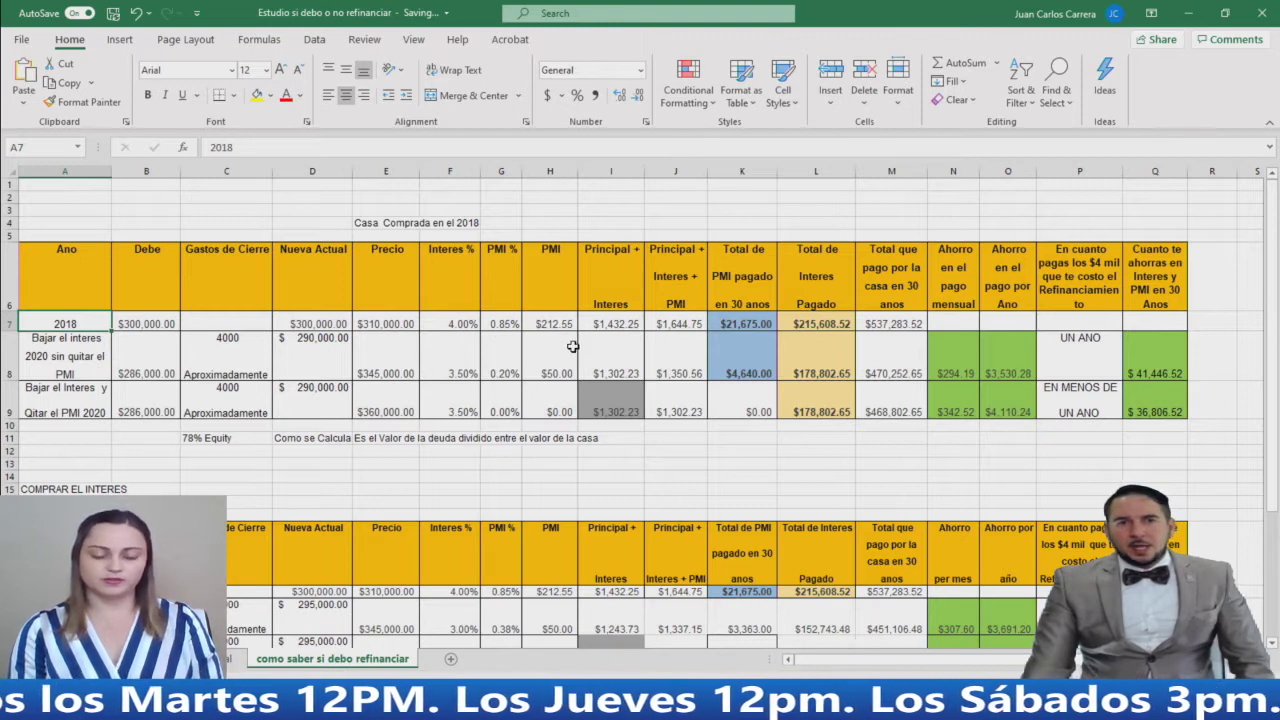
Examine the 2018 loan's figures cell by cell, from the amount owed, price, interest and PMI through to the total interest paid
{"action": "left_click", "coordinate": [160, 326]}
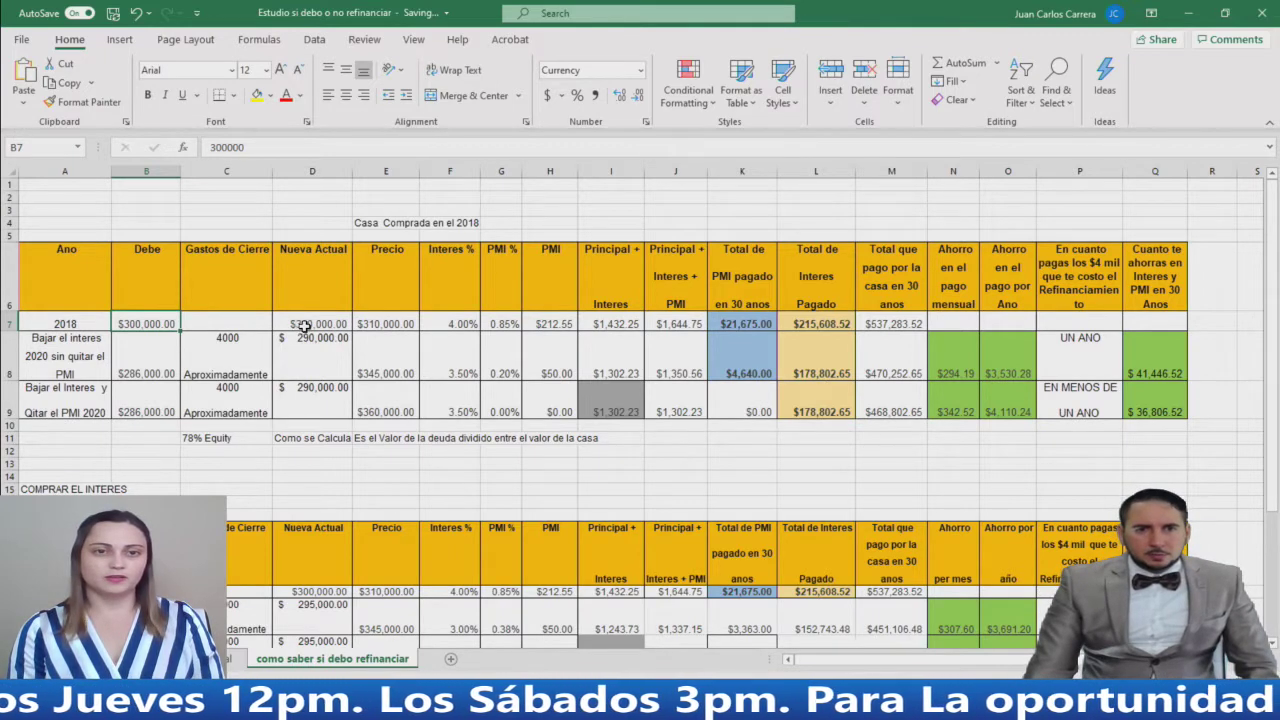
{"action": "left_click", "coordinate": [389, 324]}
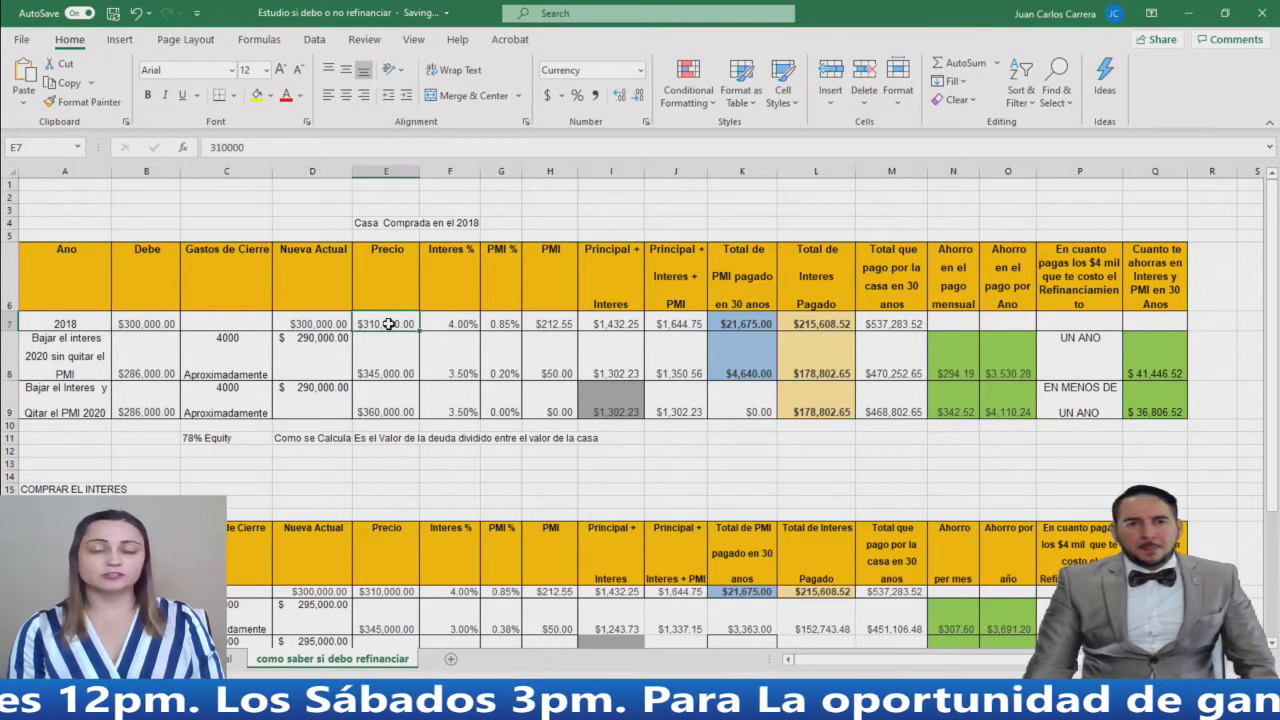
{"action": "left_click", "coordinate": [465, 326]}
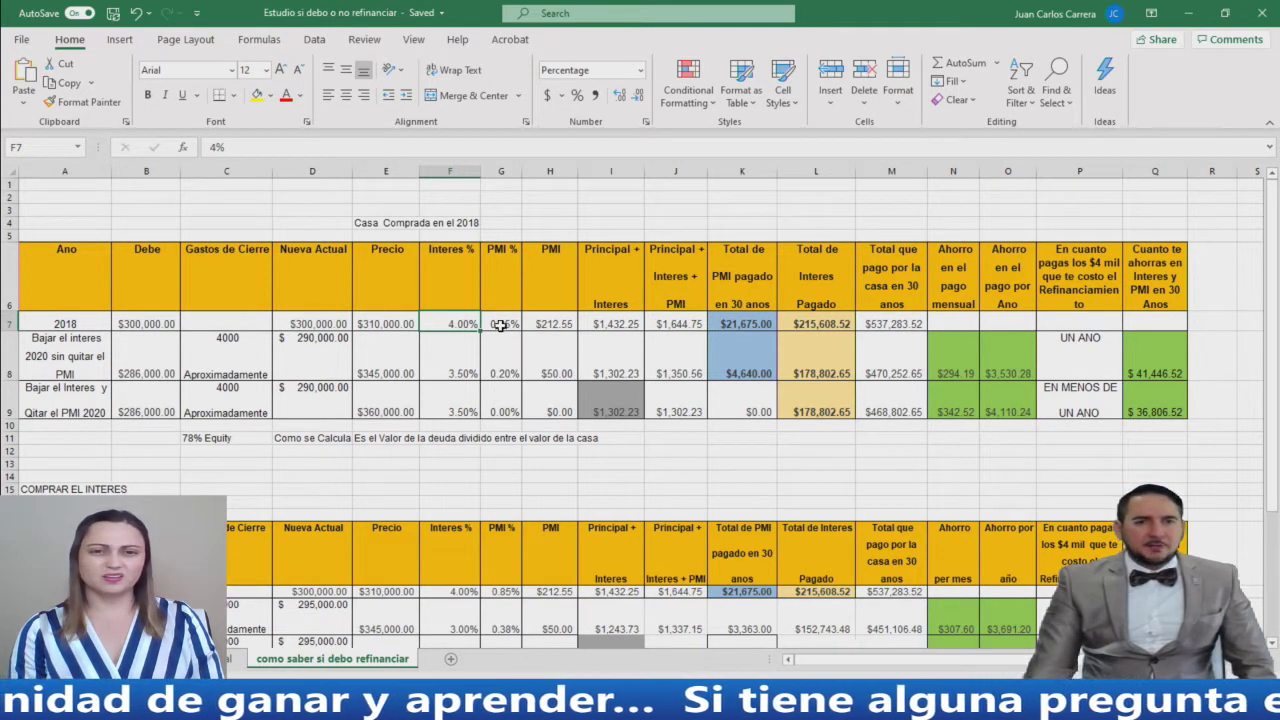
{"action": "left_click", "coordinate": [500, 325]}
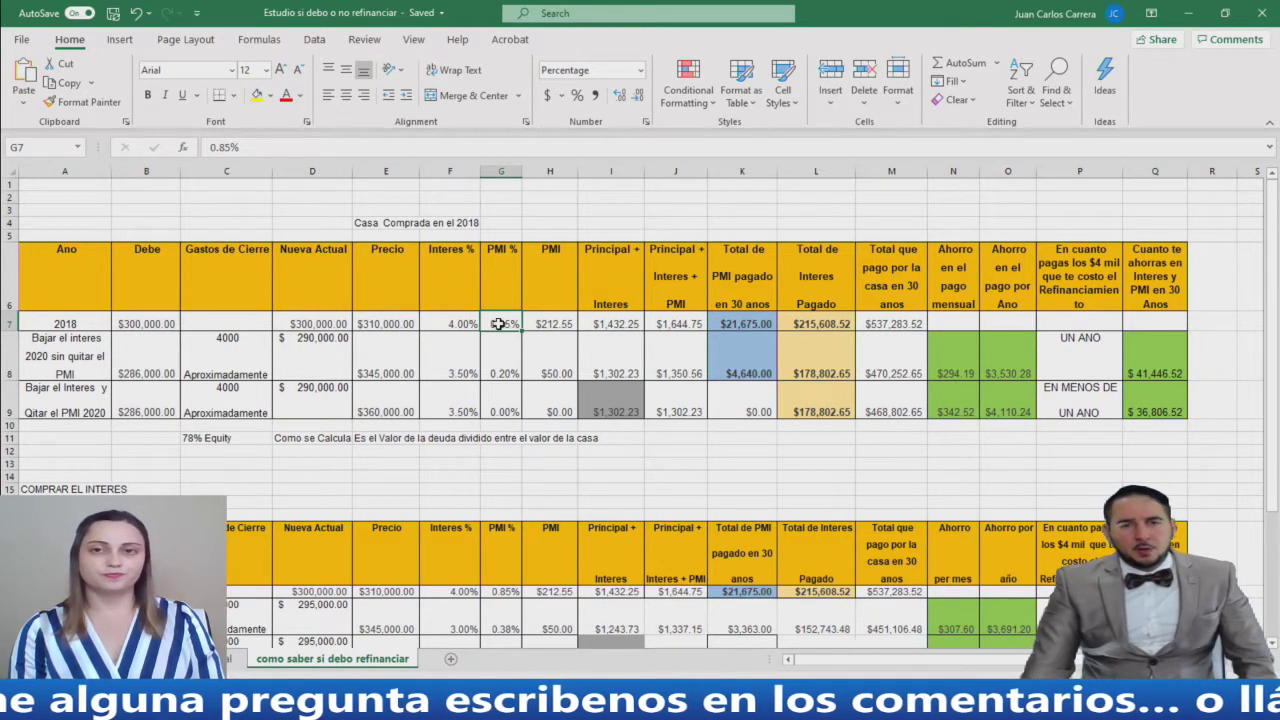
{"action": "left_click", "coordinate": [554, 326]}
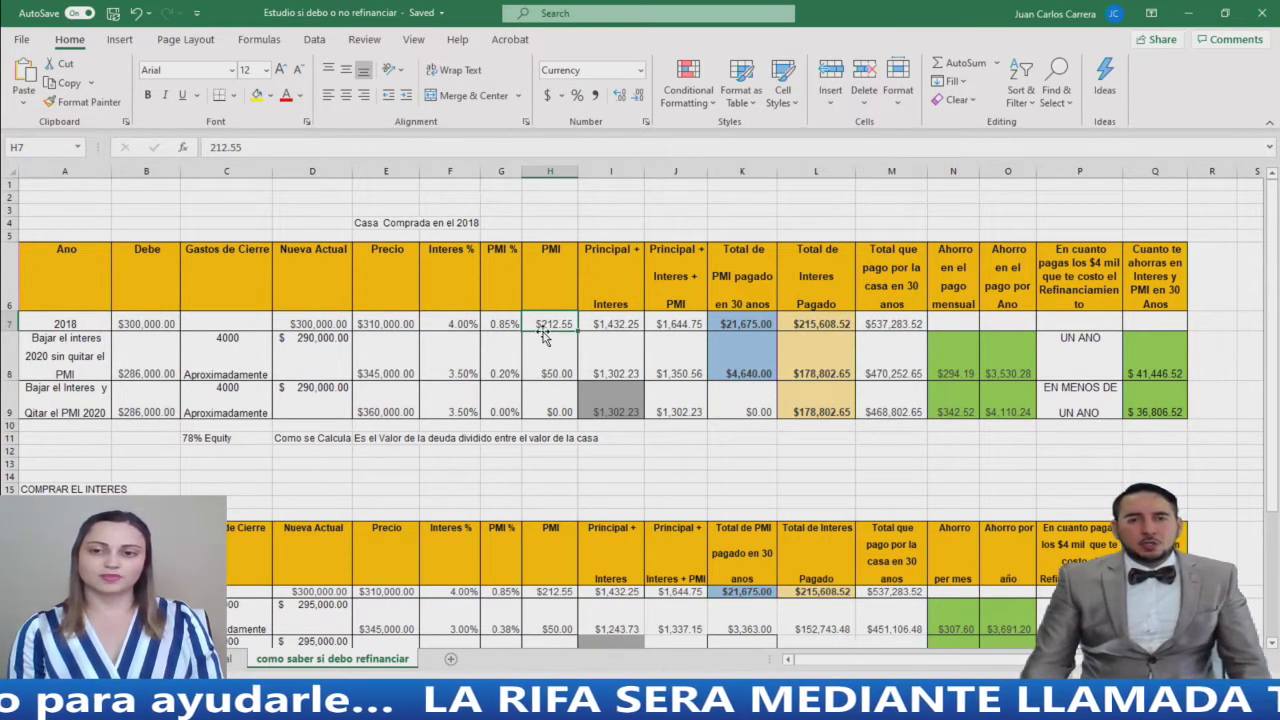
{"action": "left_click", "coordinate": [625, 326]}
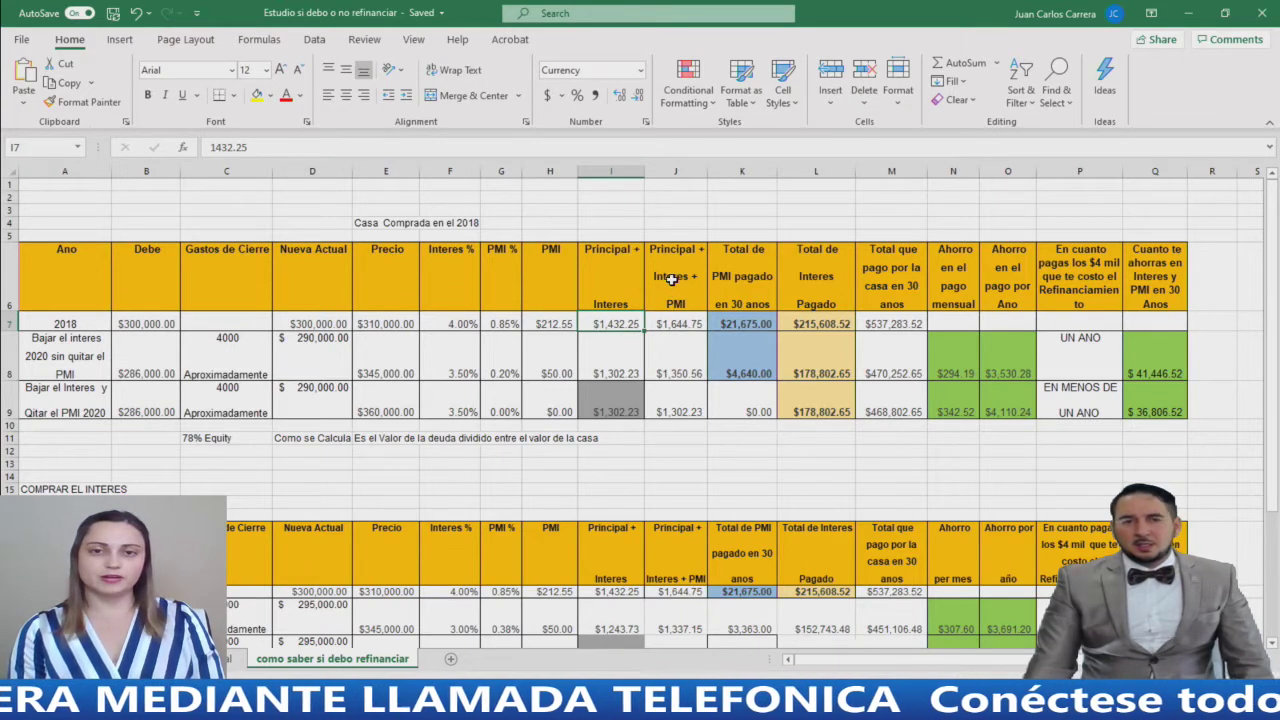
{"action": "left_click", "coordinate": [678, 325]}
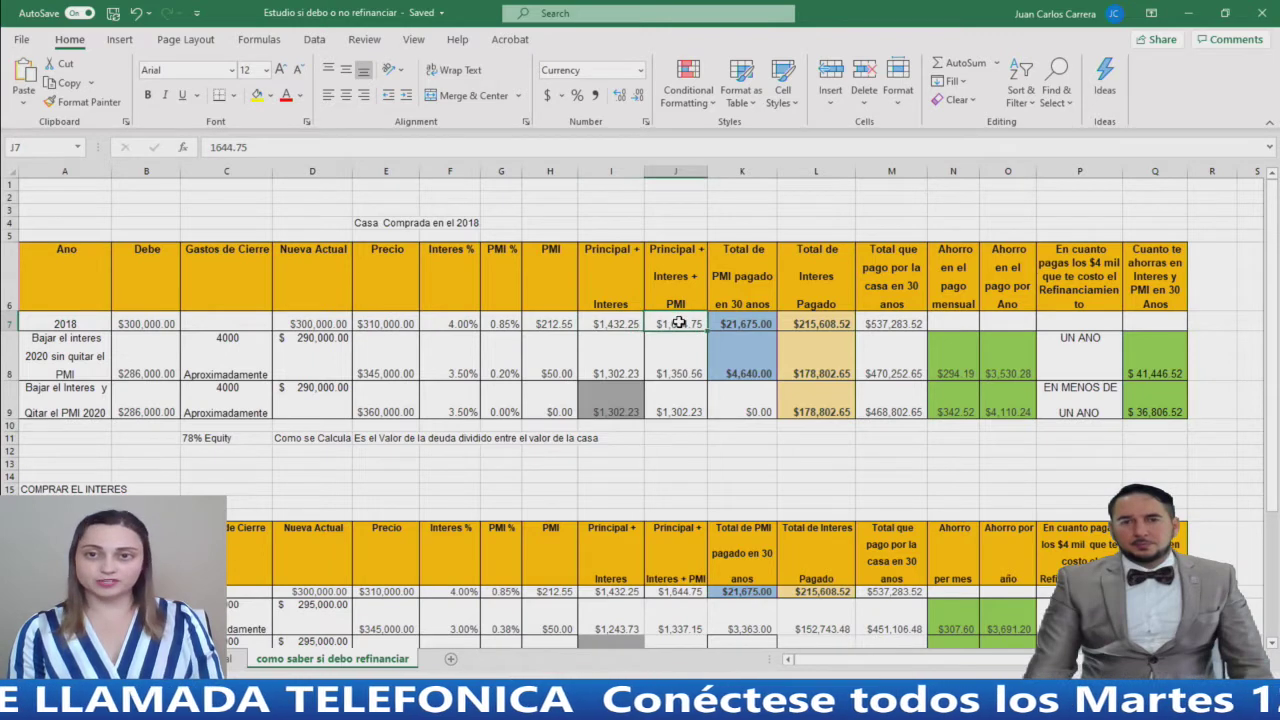
{"action": "double_click", "coordinate": [758, 326]}
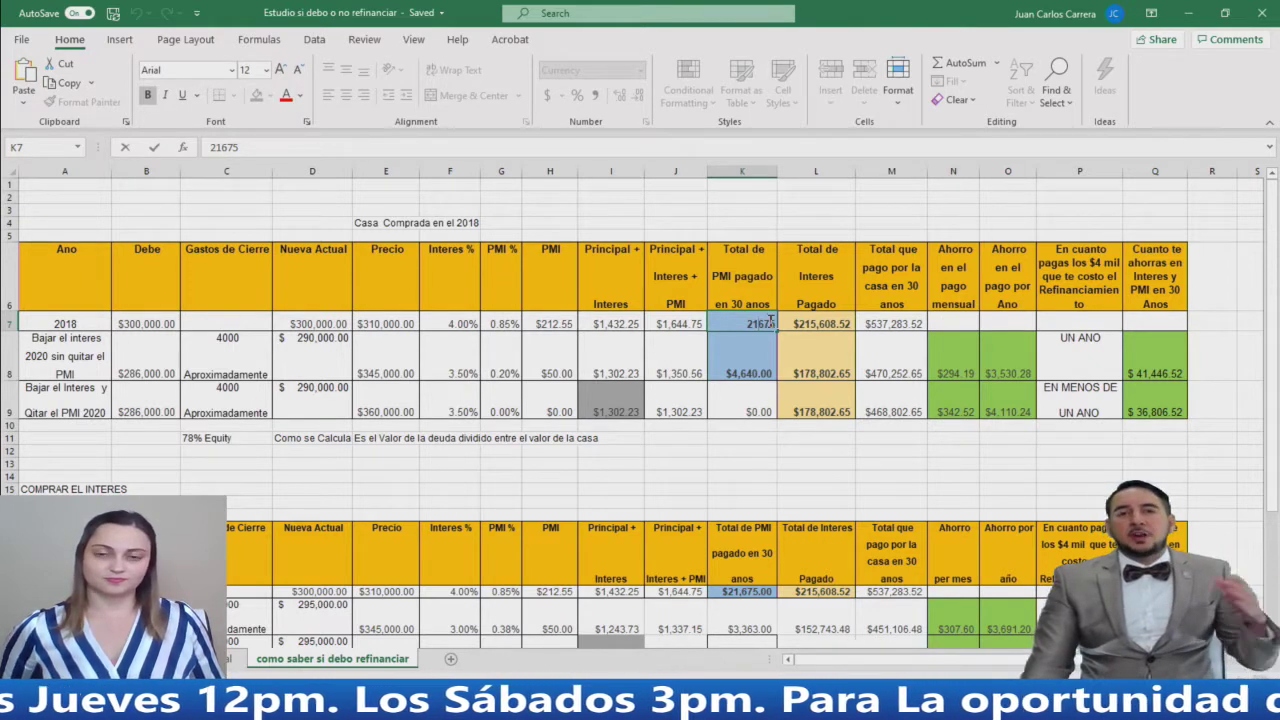
{"action": "left_click", "coordinate": [822, 324]}
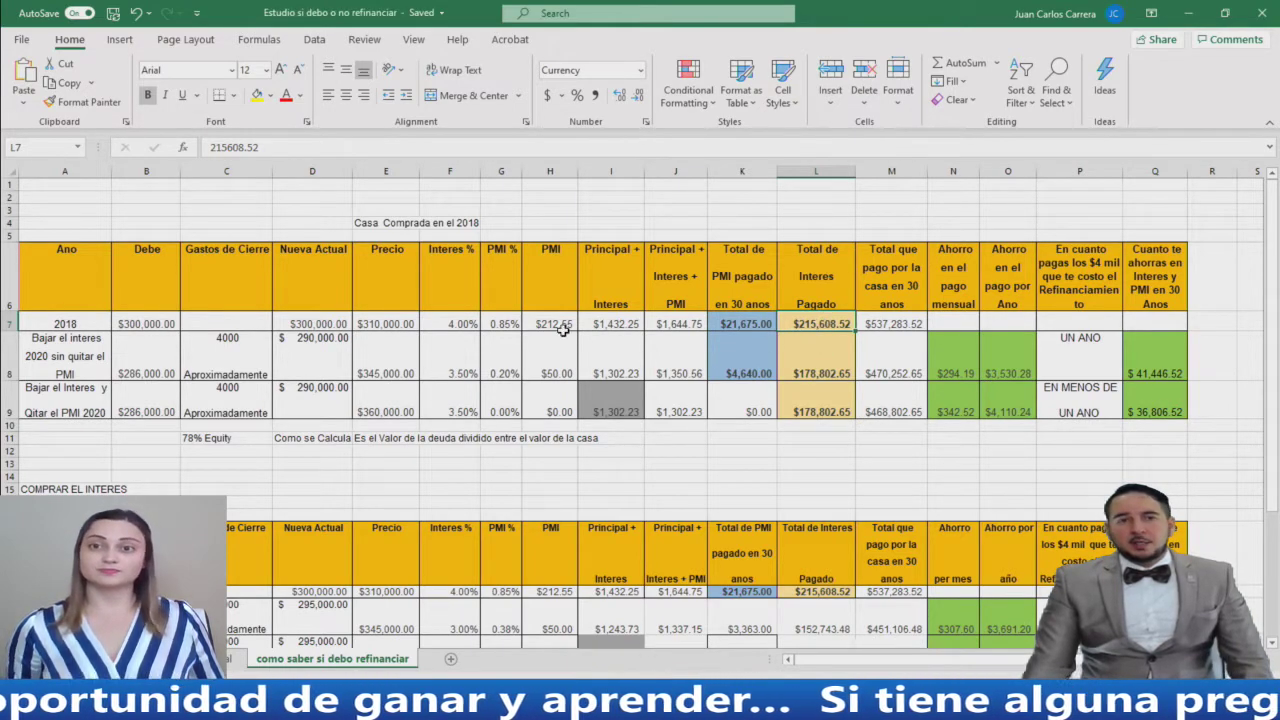
Review the 2018 loan's house price, monthly payment including PMI, total PMI paid and total paid for the house over 30 years
{"action": "left_click", "coordinate": [388, 326]}
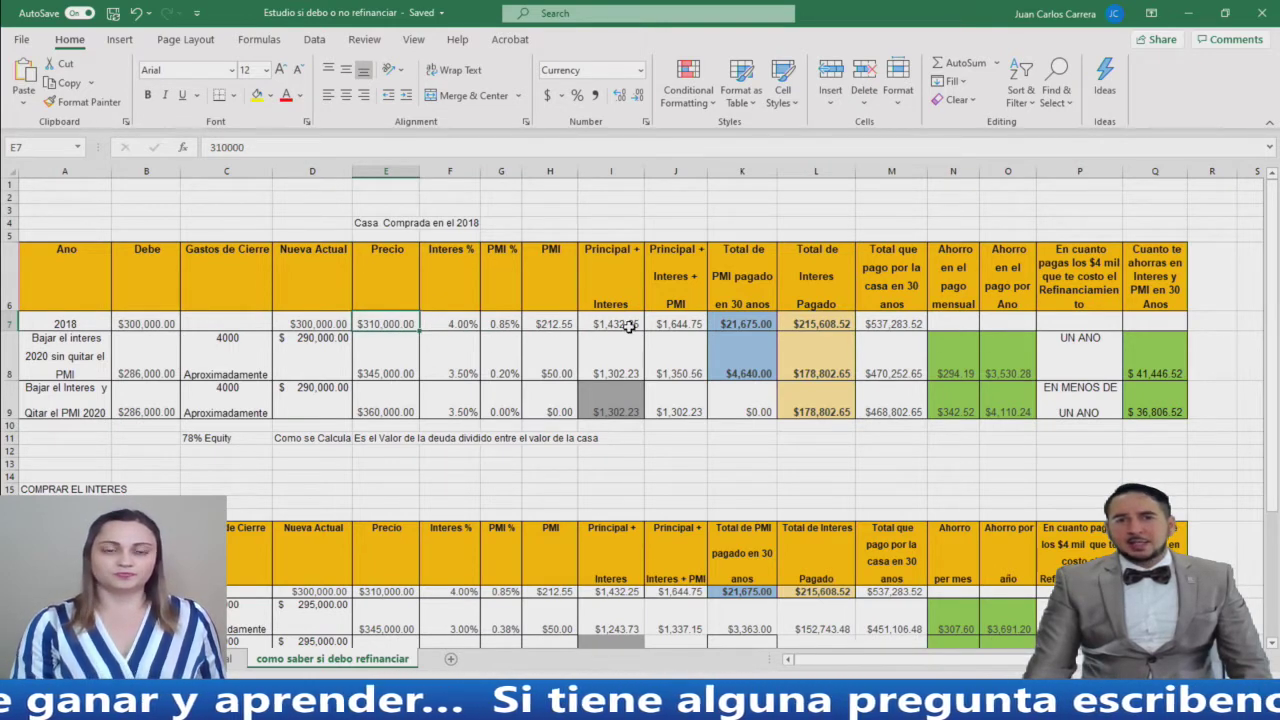
{"action": "left_click", "coordinate": [681, 326]}
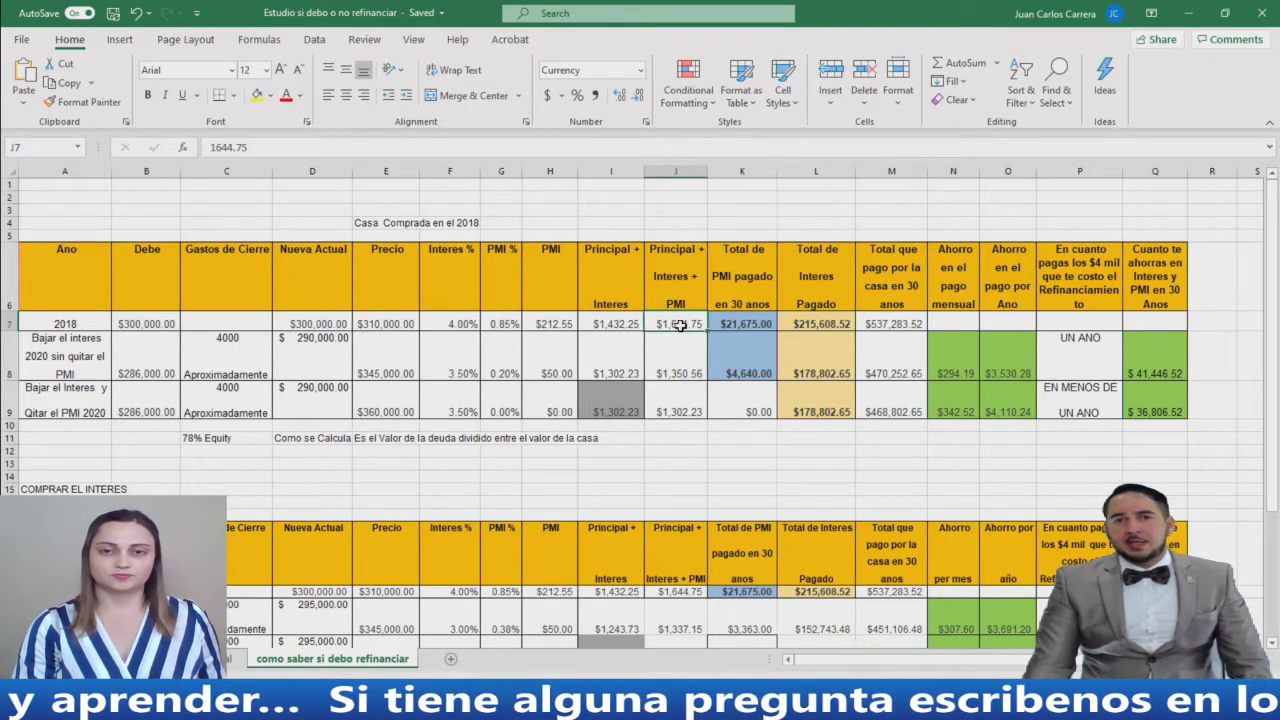
{"action": "left_click", "coordinate": [738, 326]}
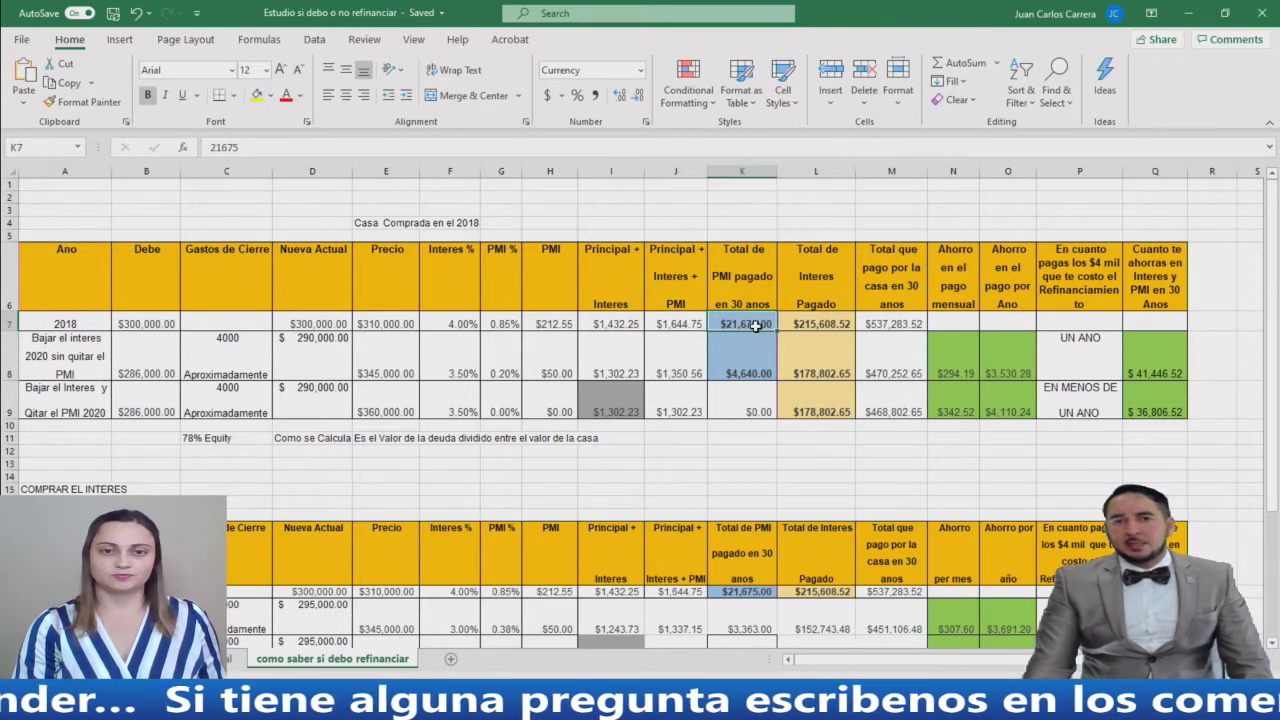
{"action": "left_click", "coordinate": [897, 326]}
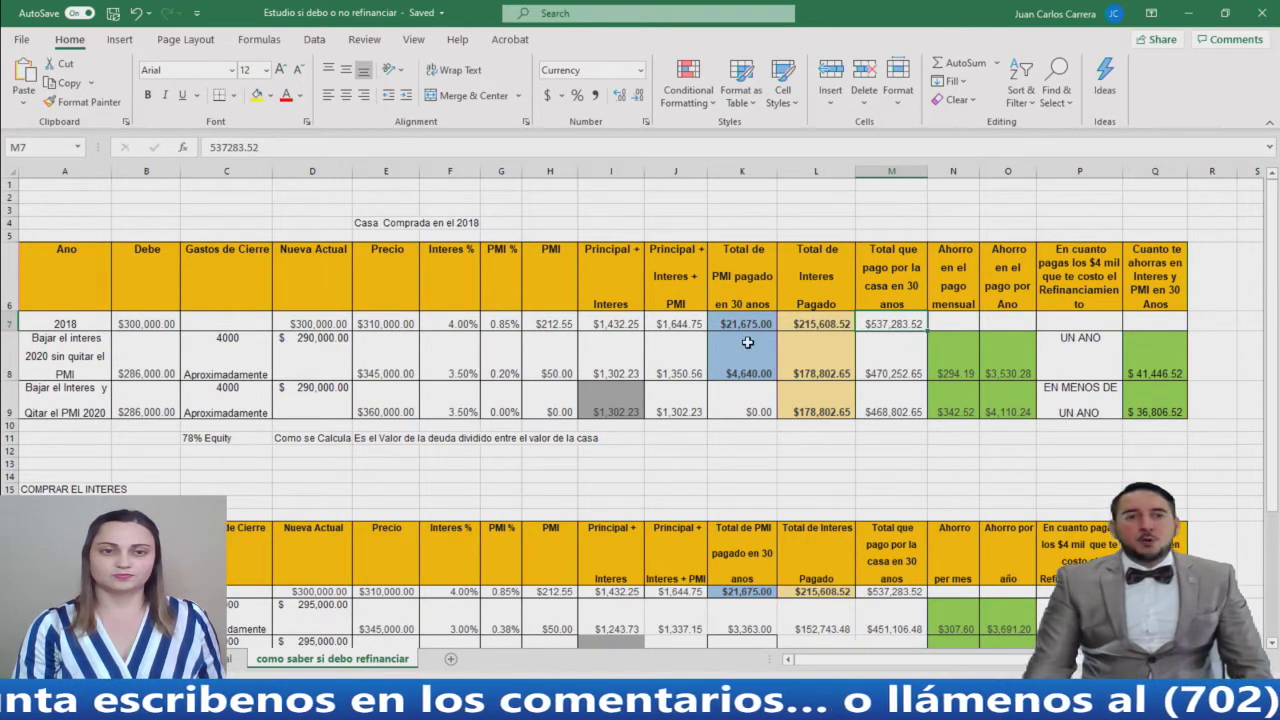
{"action": "left_click", "coordinate": [384, 330]}
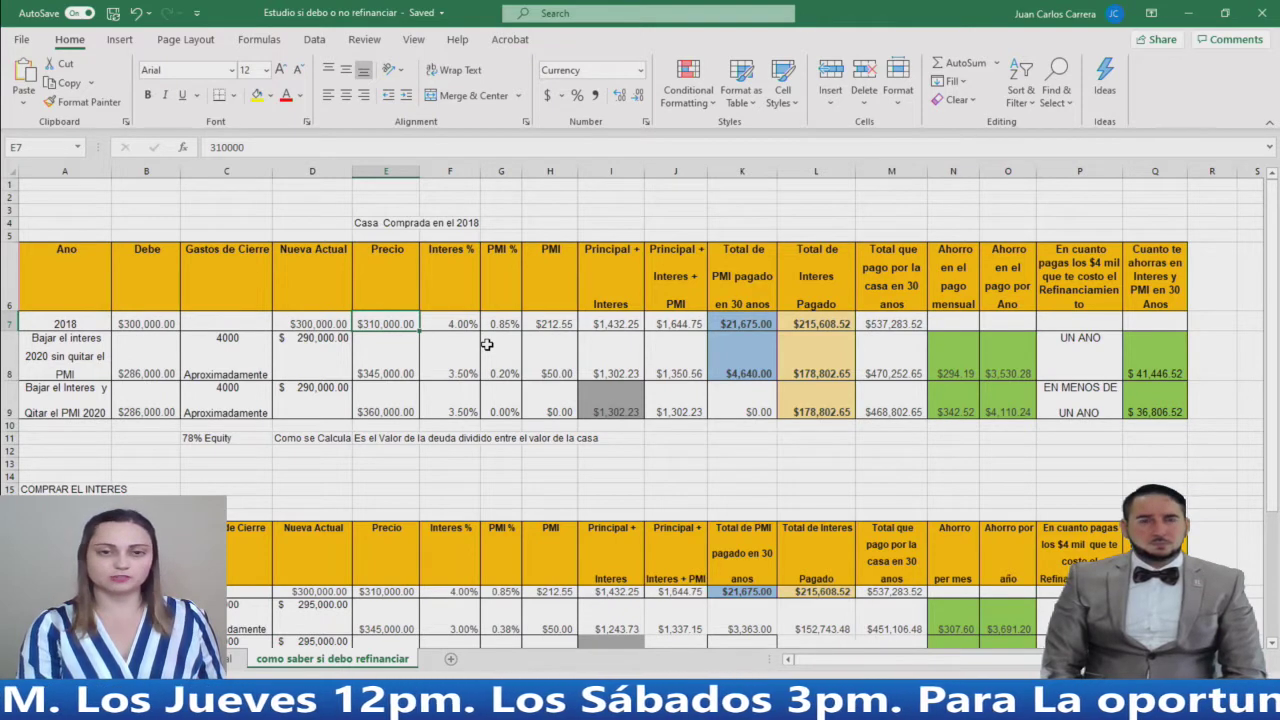
Examine the debt, closing costs, PMI and monthly payments in the 2020 scenario that lowers the interest without removing PMI
{"action": "left_click", "coordinate": [159, 358]}
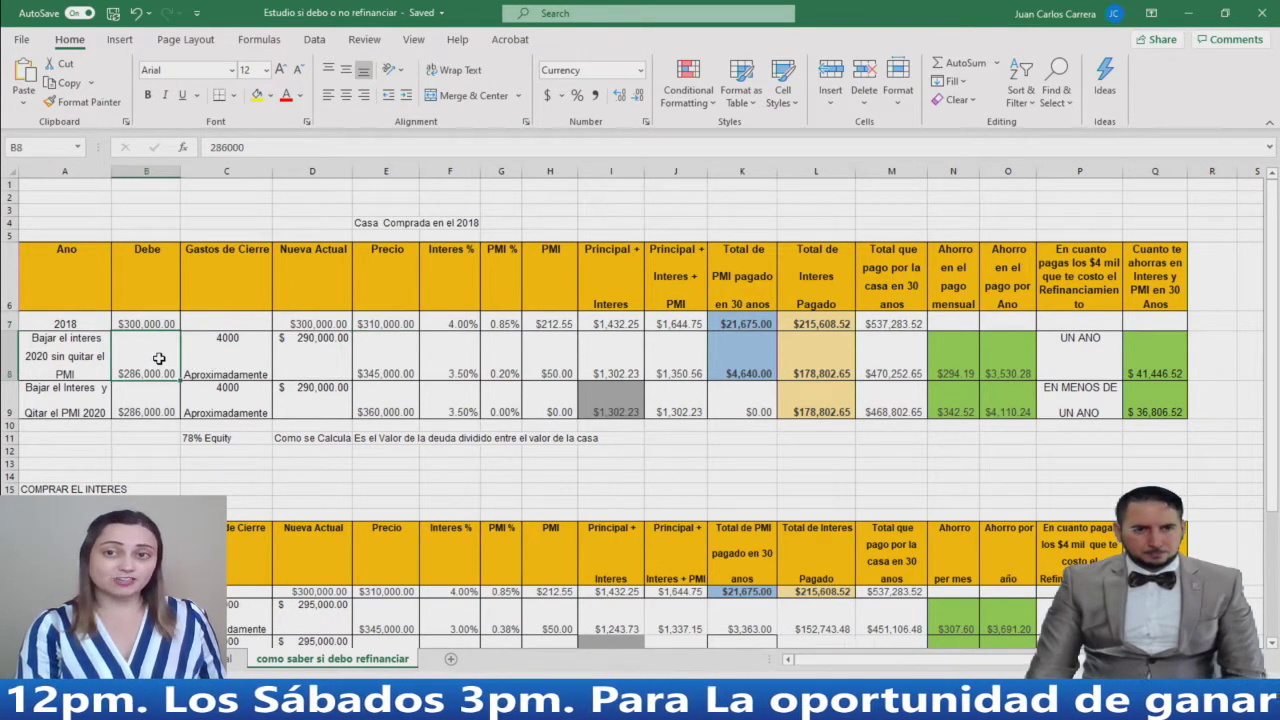
{"action": "left_click", "coordinate": [238, 358]}
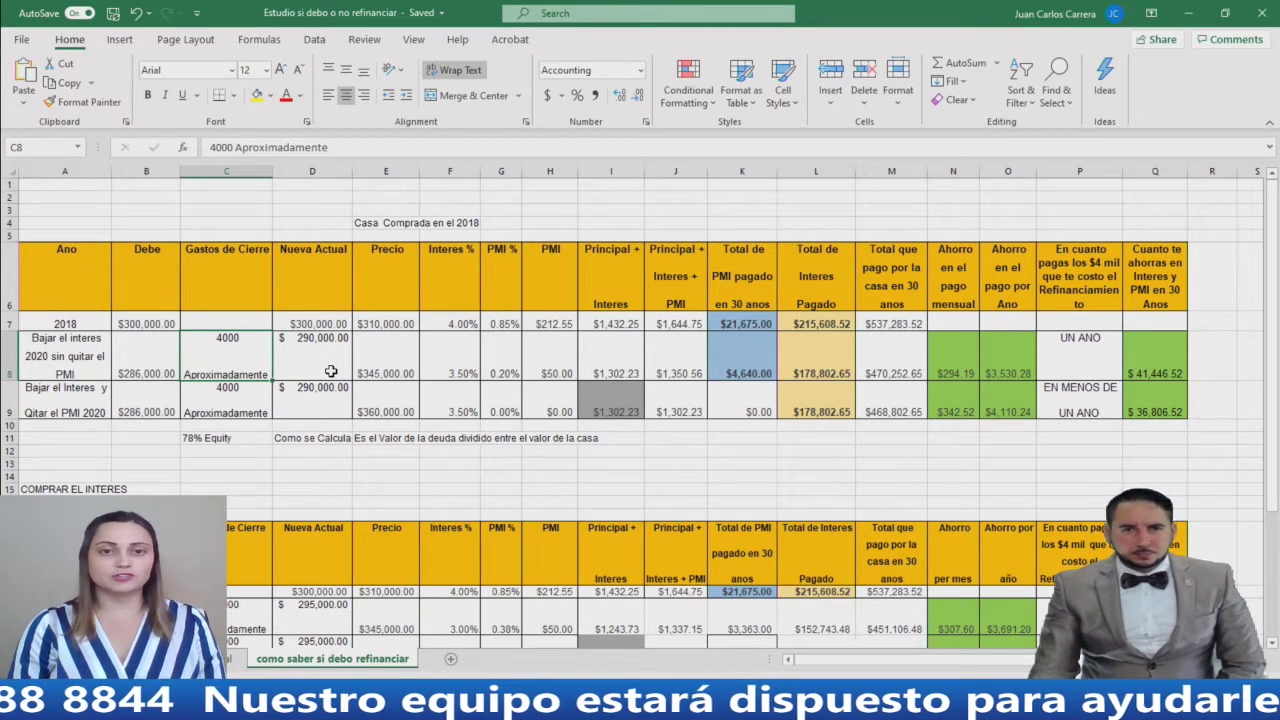
{"action": "left_click", "coordinate": [509, 359]}
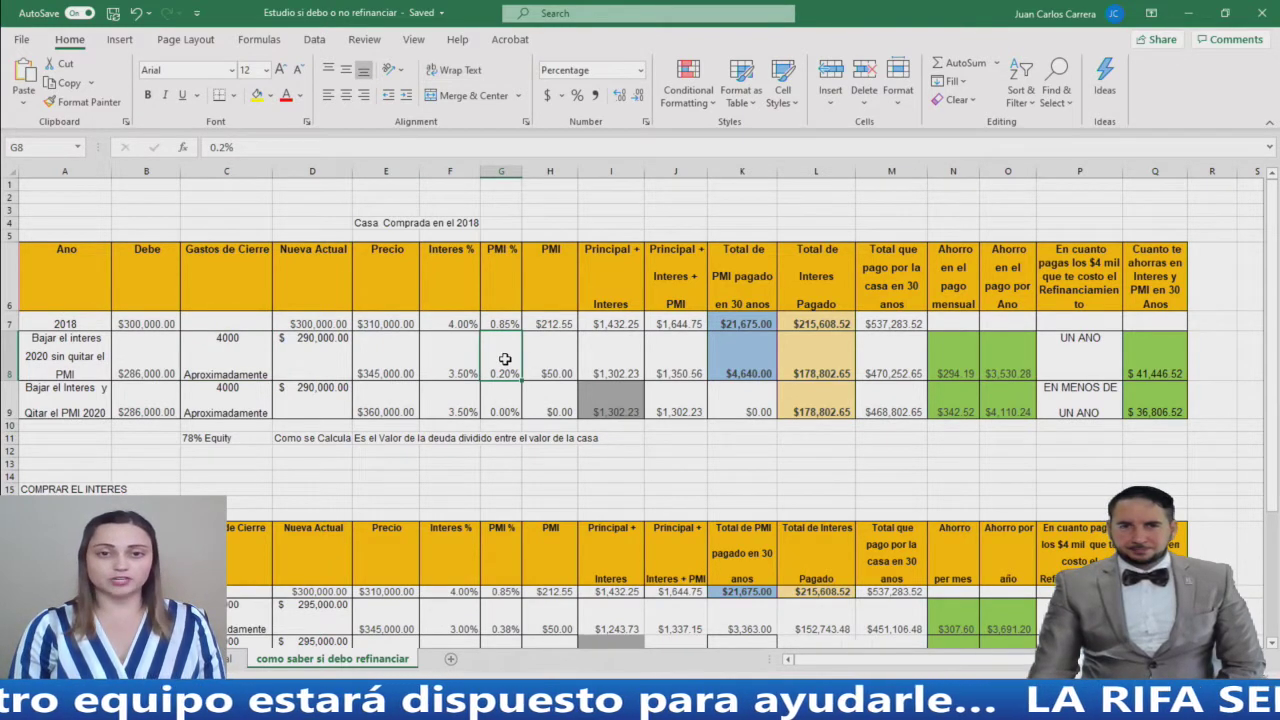
{"action": "left_click", "coordinate": [560, 357]}
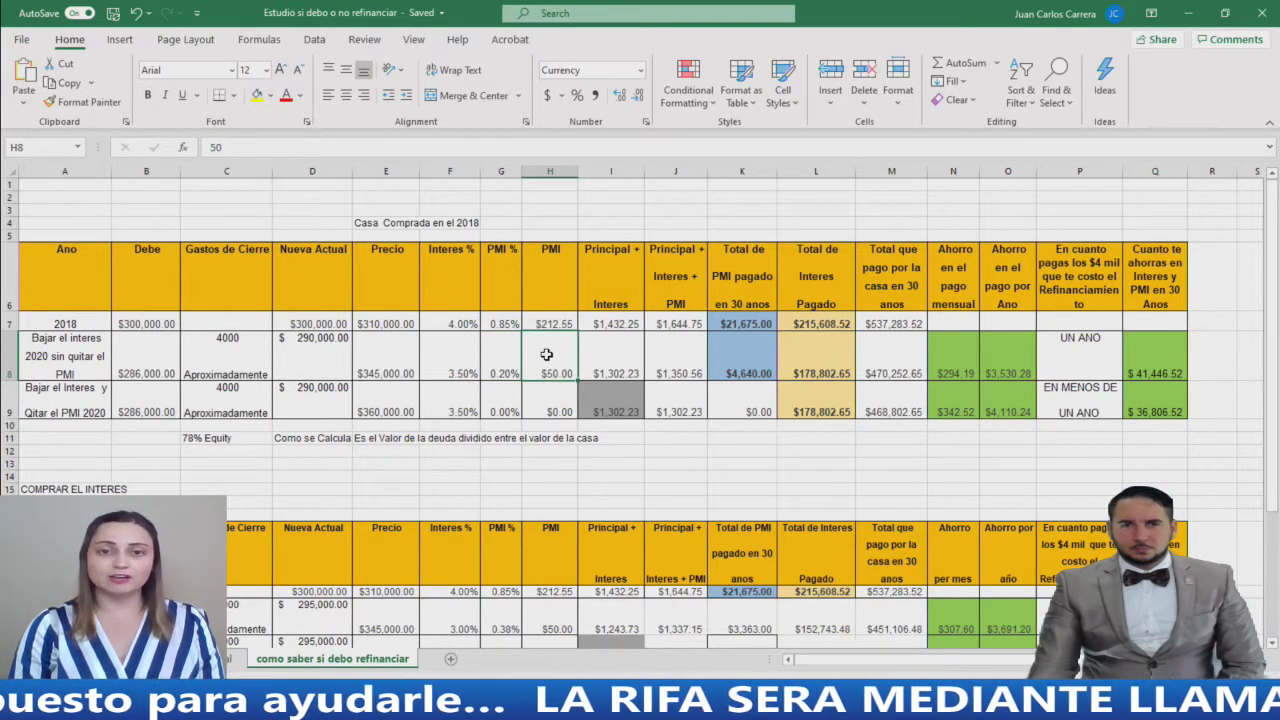
{"action": "left_click", "coordinate": [605, 356]}
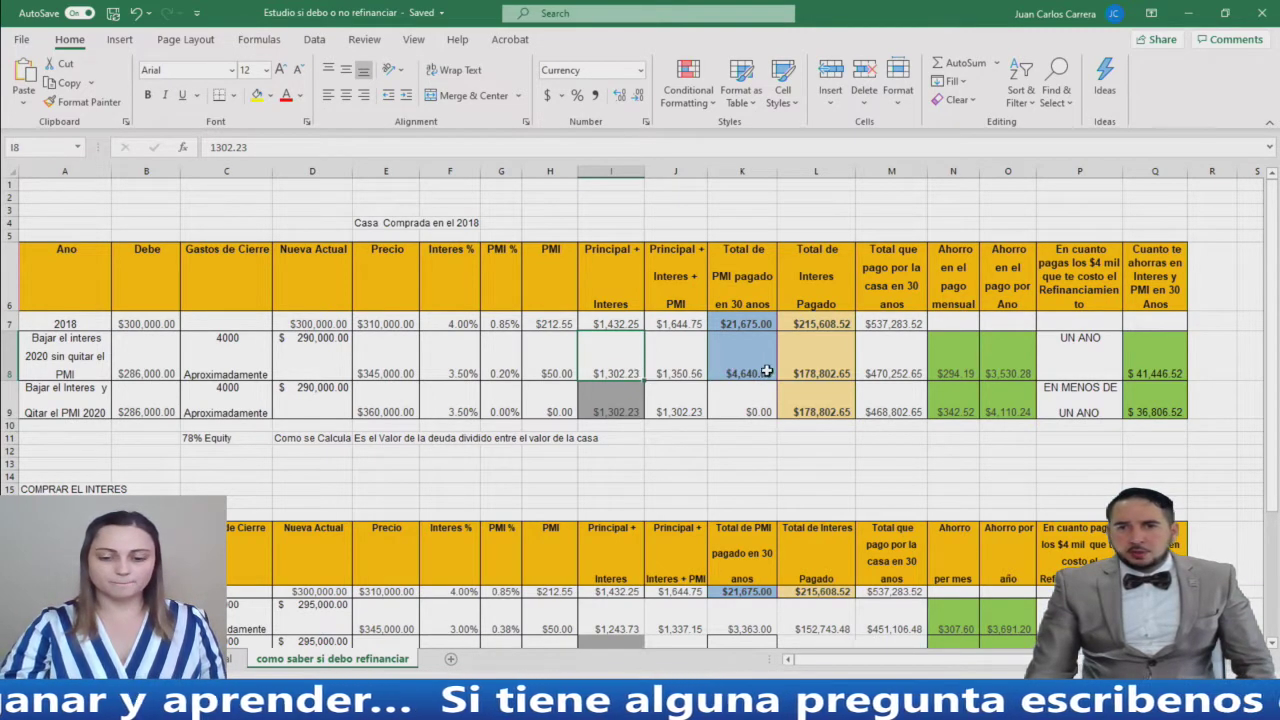
{"action": "left_click", "coordinate": [963, 369]}
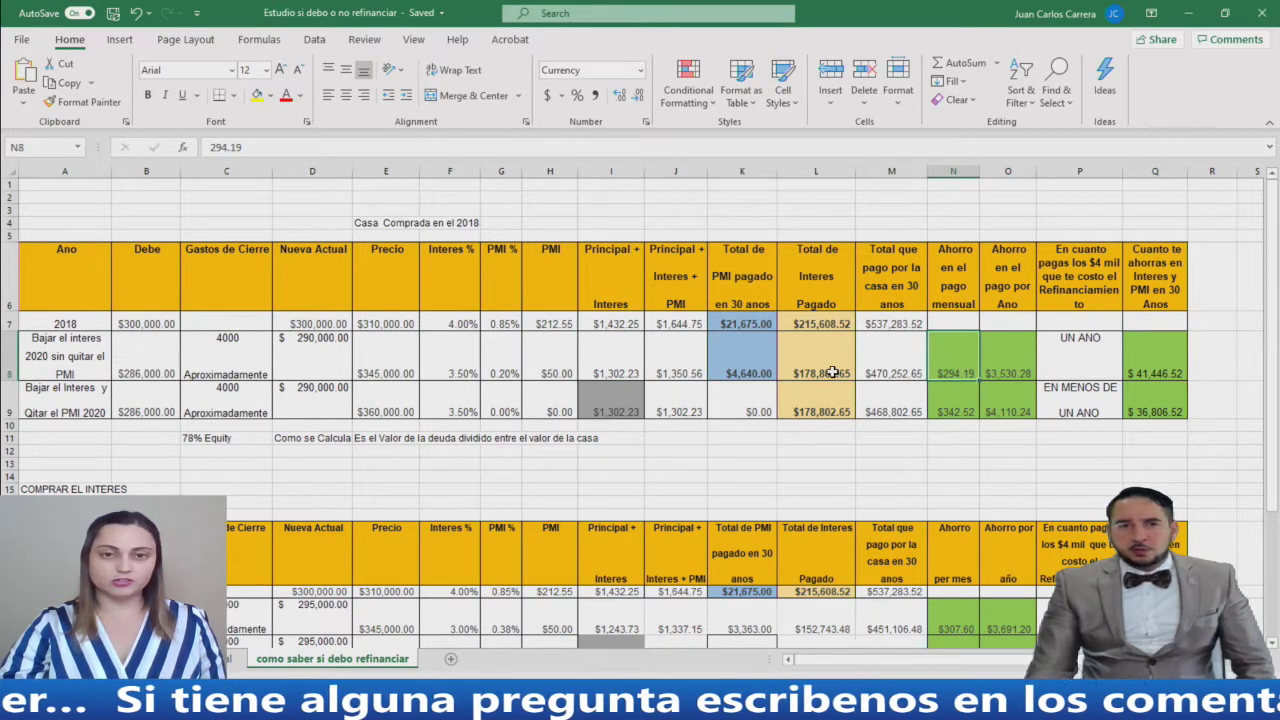
{"action": "left_click", "coordinate": [684, 368]}
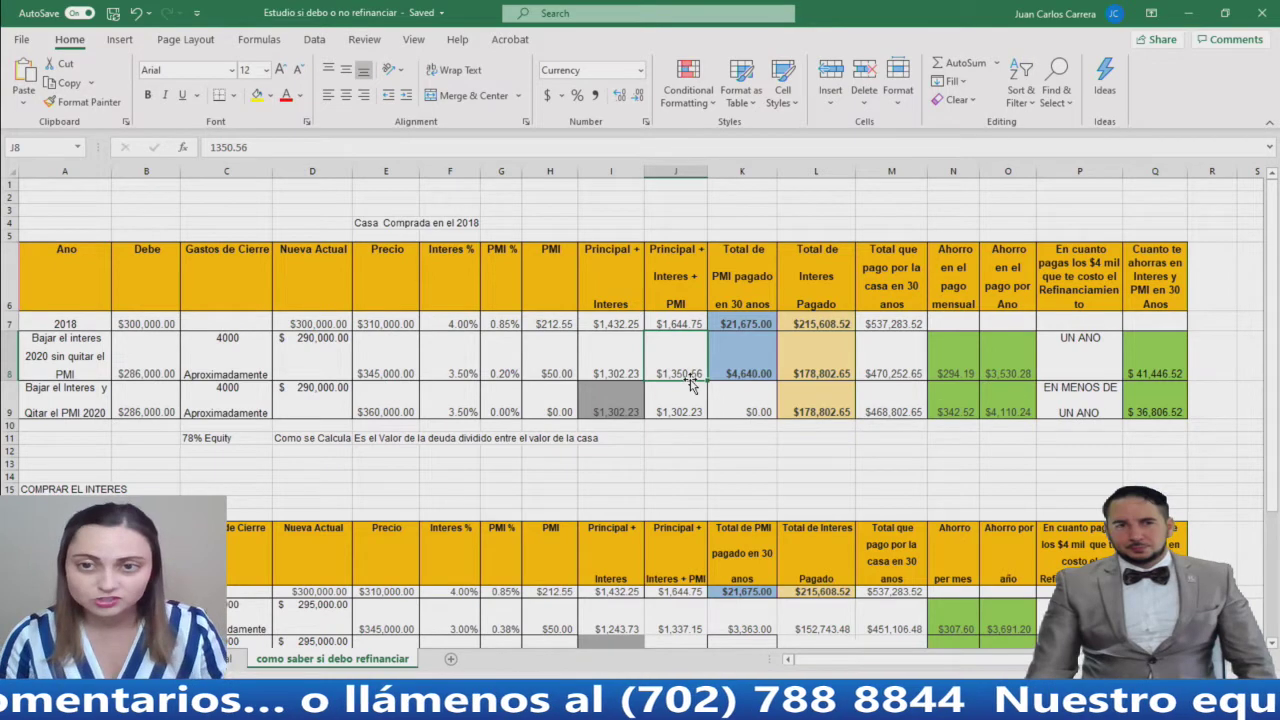
Examine row 8's 30-year PMI, interest and house totals, along with its monthly, yearly and 30-year savings
{"action": "left_click", "coordinate": [940, 371]}
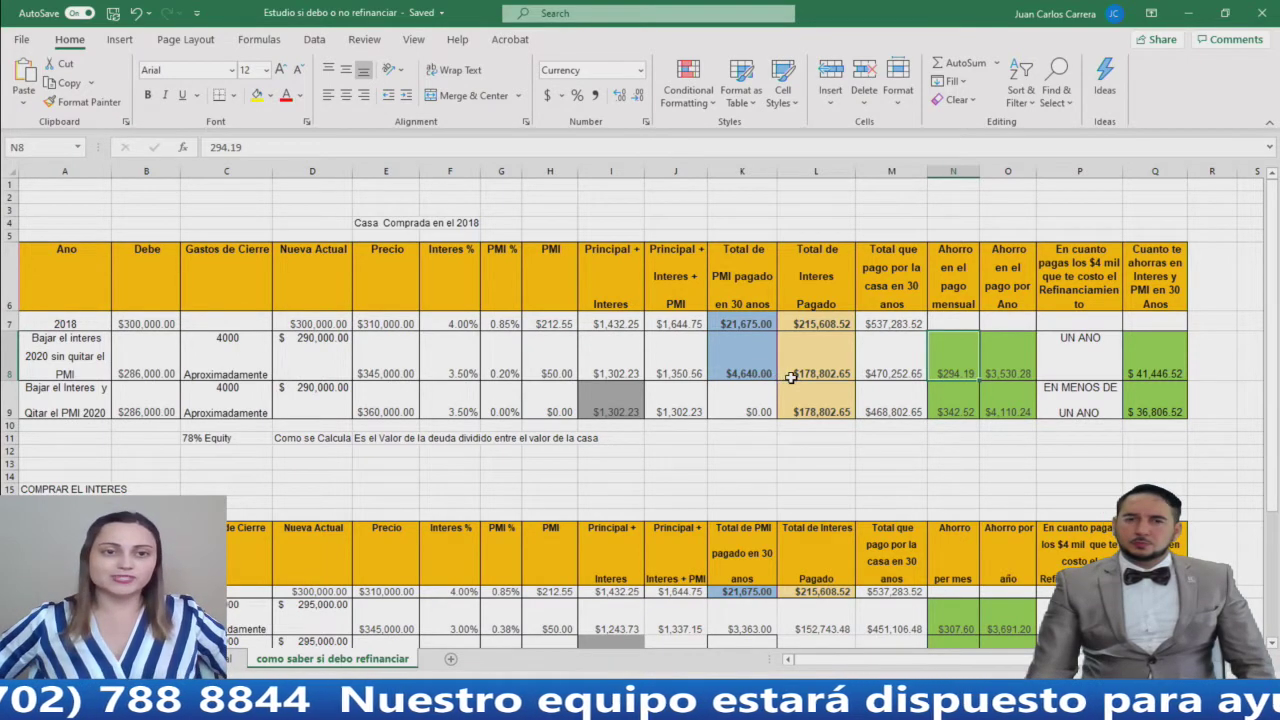
{"action": "left_click", "coordinate": [753, 372]}
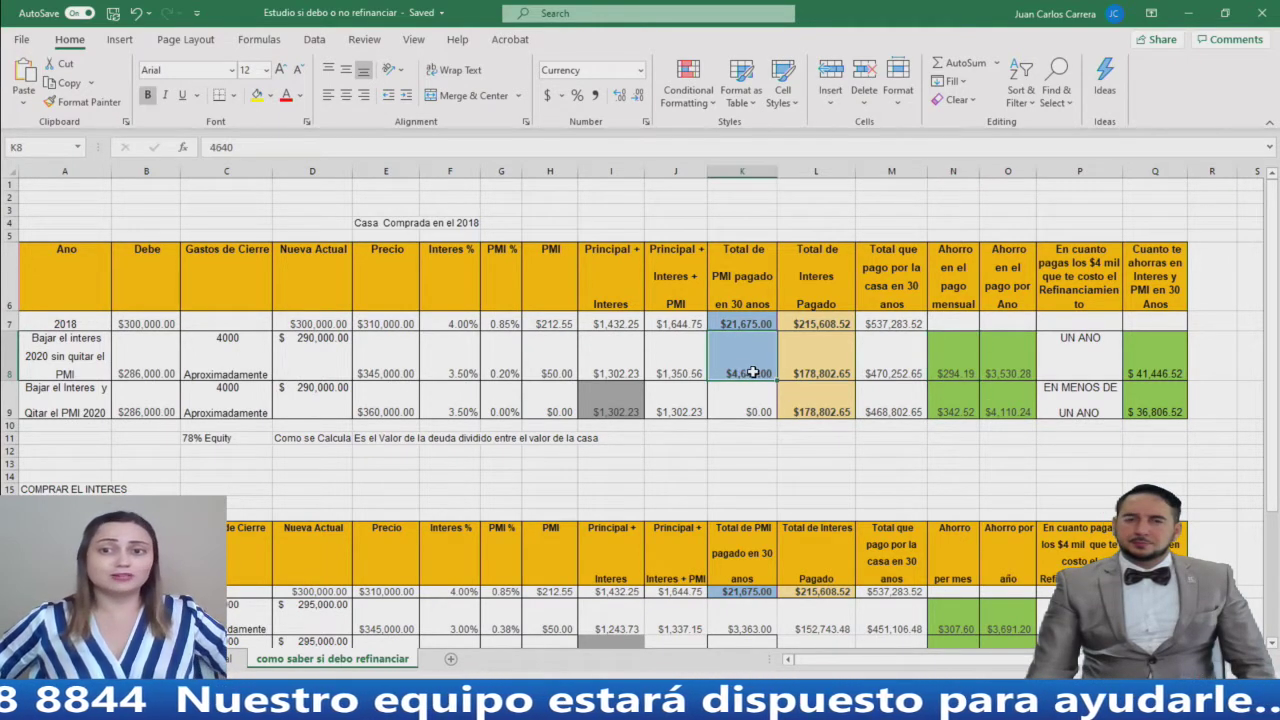
{"action": "left_click", "coordinate": [817, 372]}
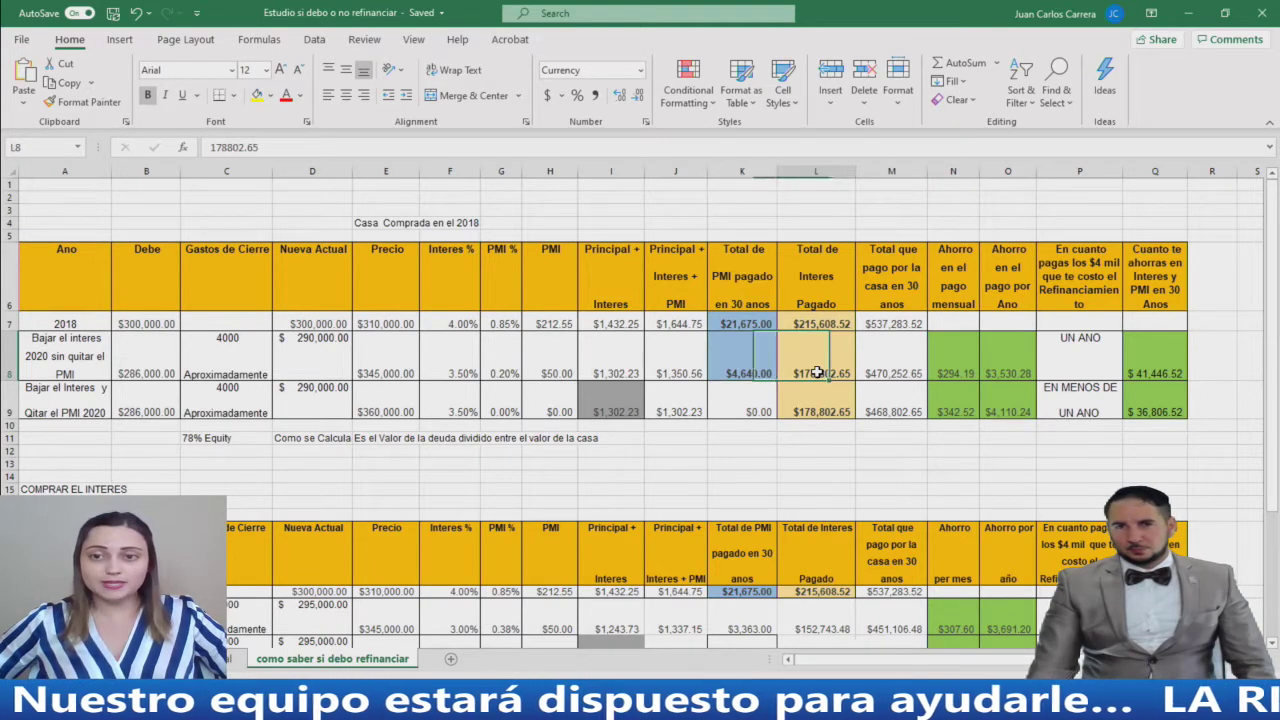
{"action": "left_click", "coordinate": [906, 370]}
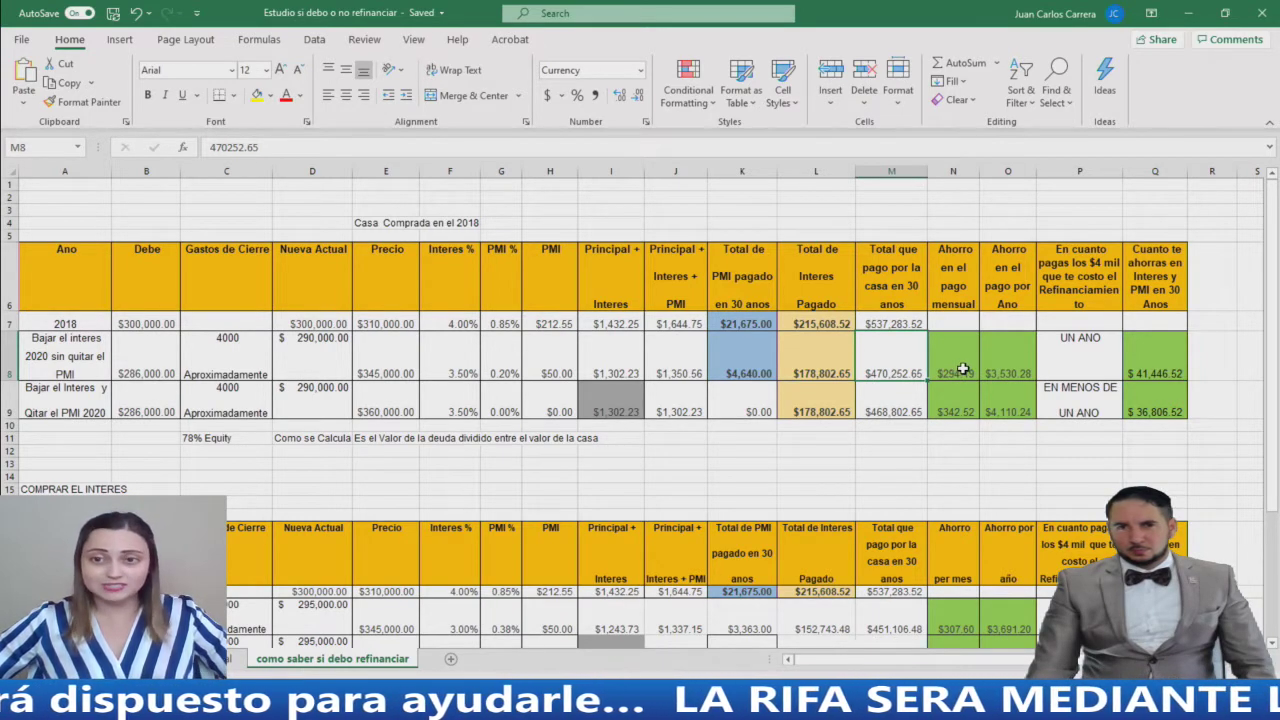
{"action": "left_click", "coordinate": [962, 370]}
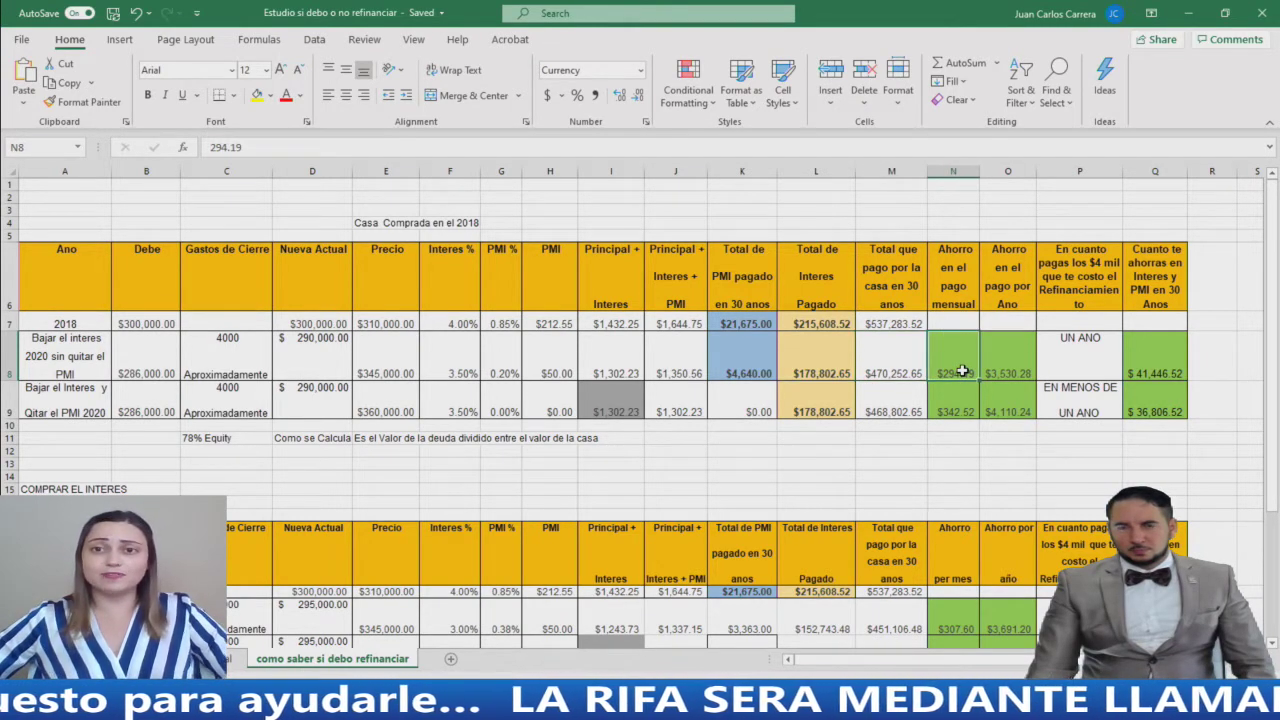
{"action": "left_click", "coordinate": [1014, 369]}
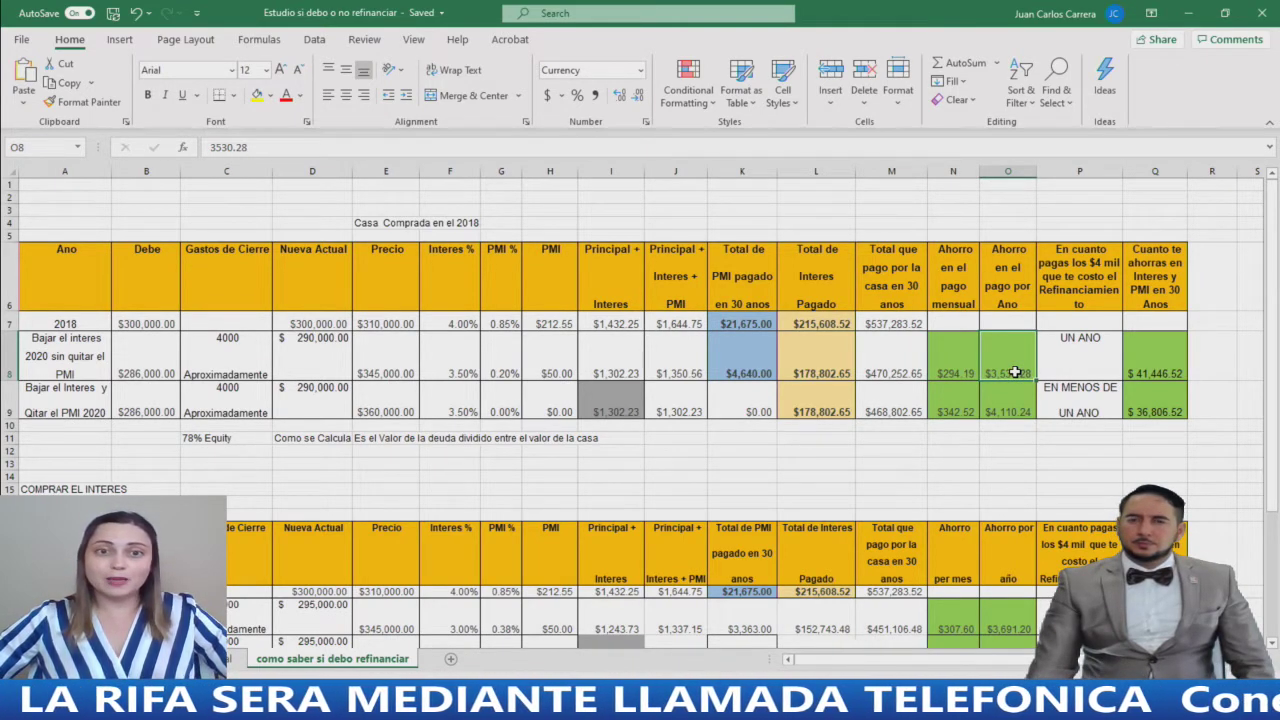
{"action": "left_click", "coordinate": [1140, 373]}
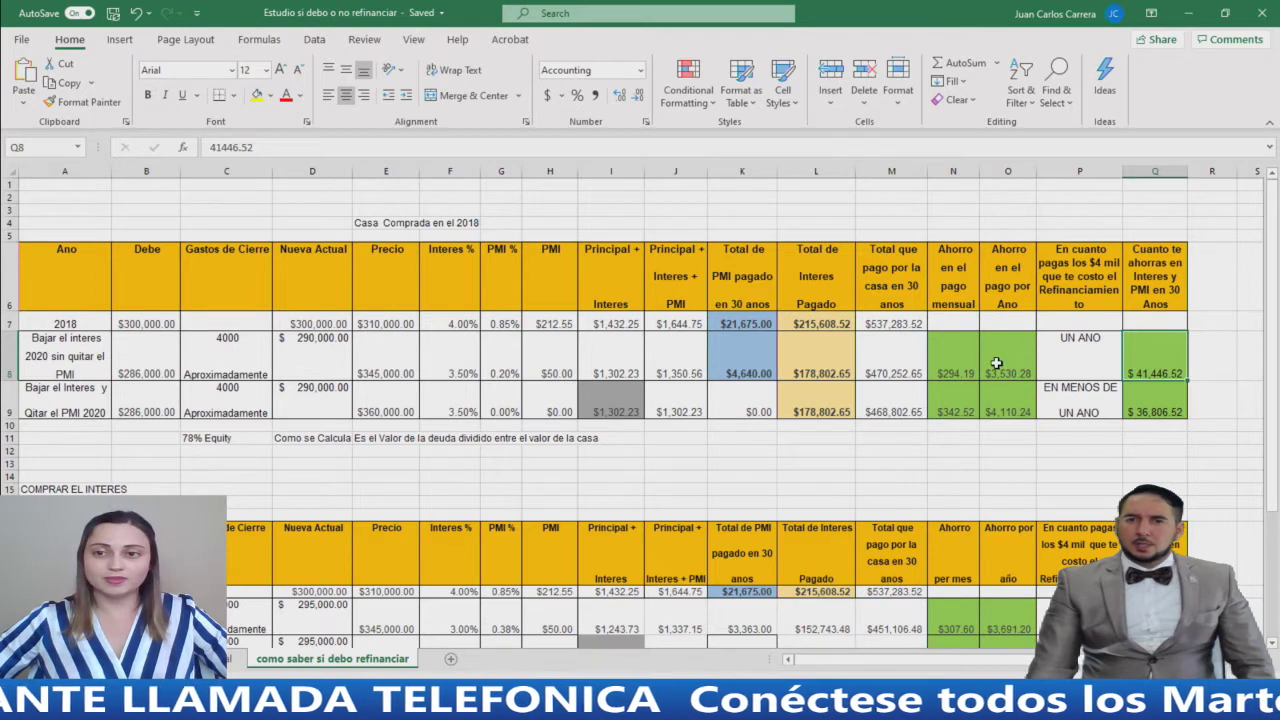
Compare row 8's payback time for the refinancing cost with its monthly savings and 30-year interest and PMI savings
{"action": "left_click", "coordinate": [1080, 362]}
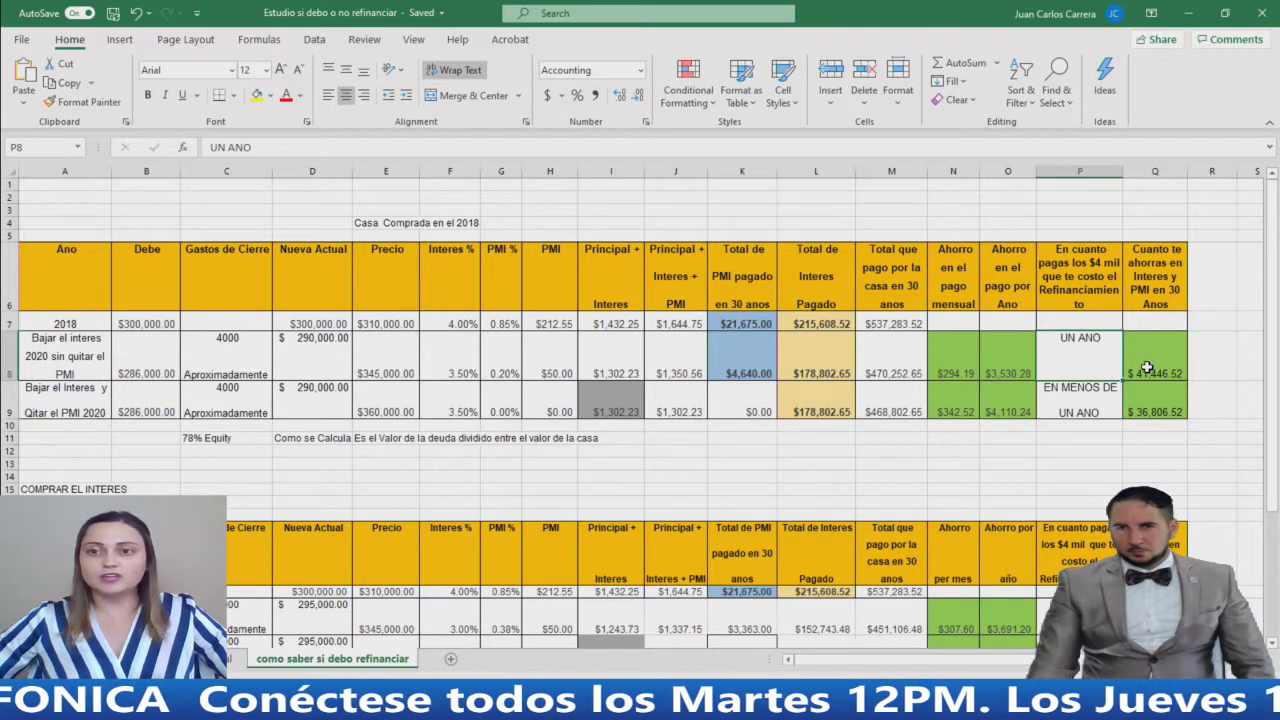
{"action": "double_click", "coordinate": [1089, 368]}
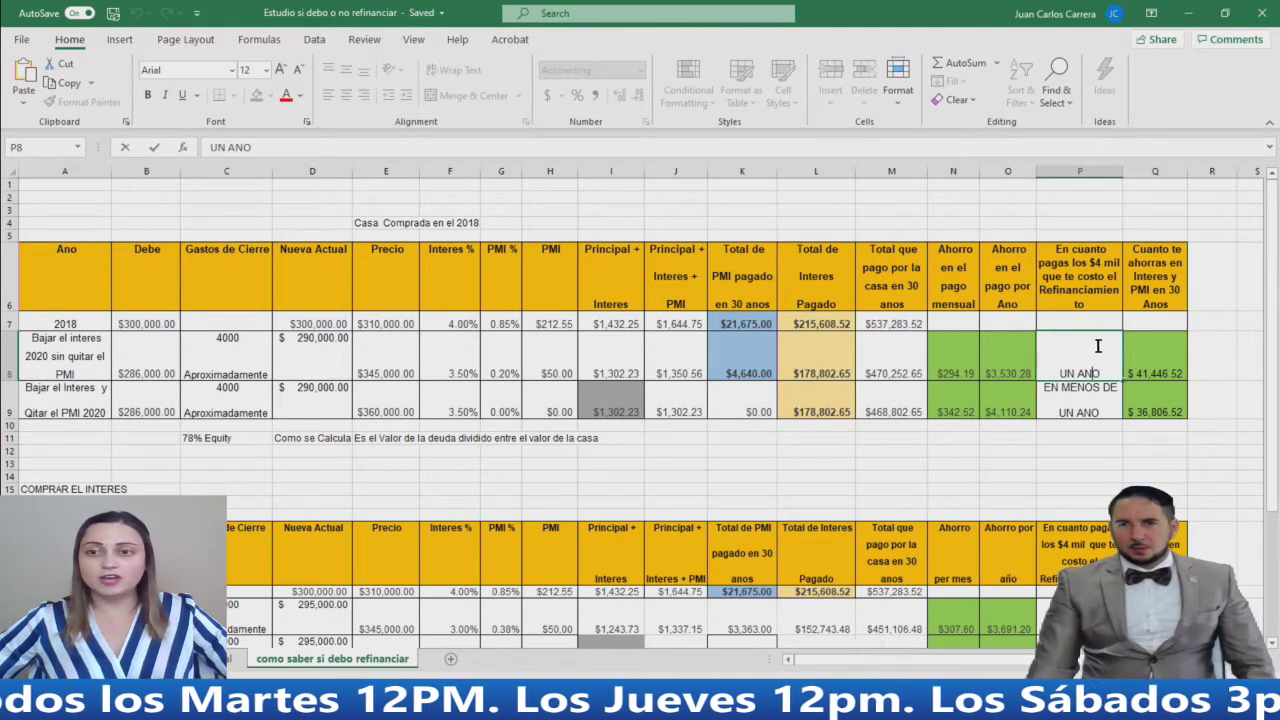
{"action": "left_click", "coordinate": [1140, 346]}
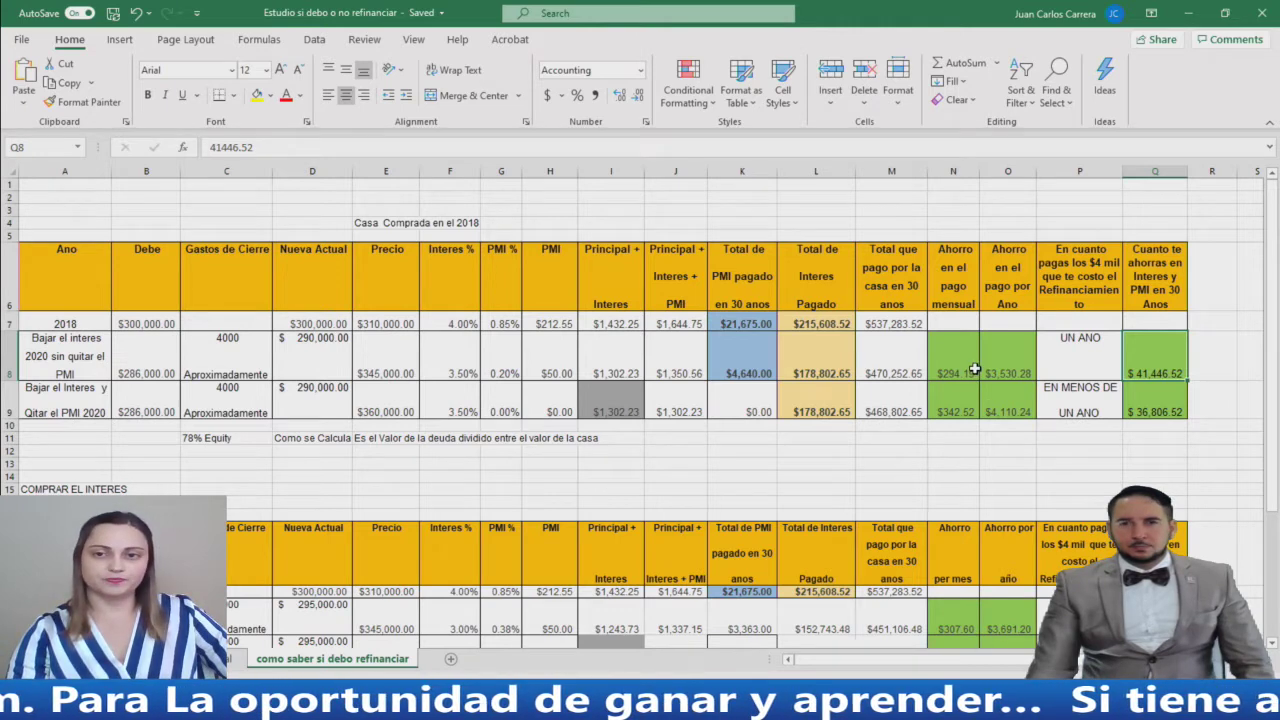
{"action": "left_click", "coordinate": [1075, 359]}
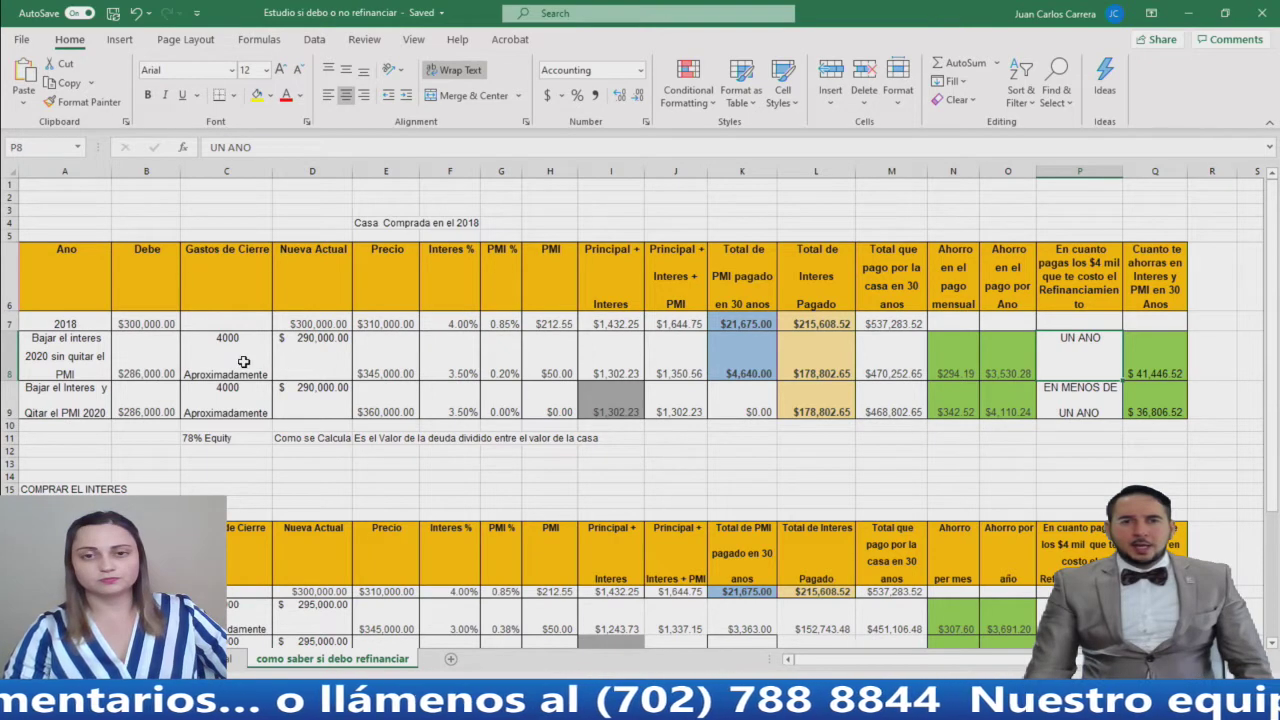
{"action": "left_click", "coordinate": [953, 367]}
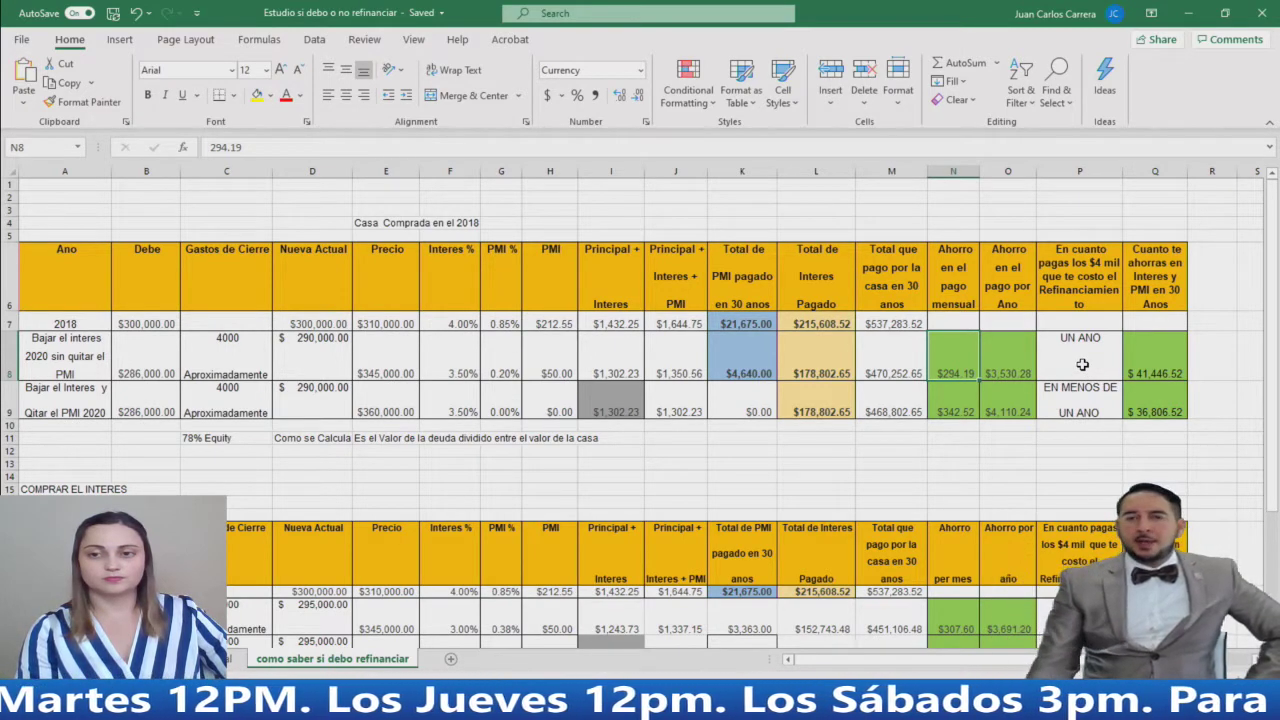
{"action": "left_click", "coordinate": [1158, 362]}
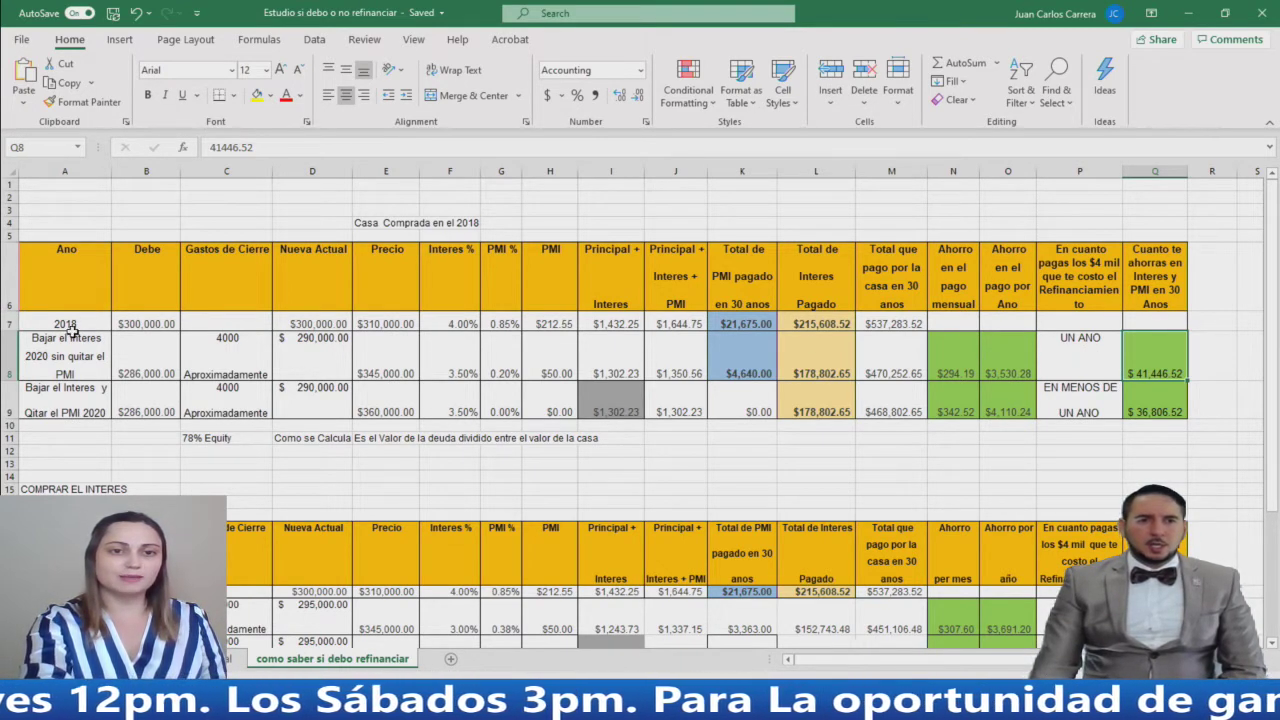
Review how row 8's closing costs (Gastos de Cierre) and amount owed lead to the new loan balance
{"action": "left_click", "coordinate": [221, 346]}
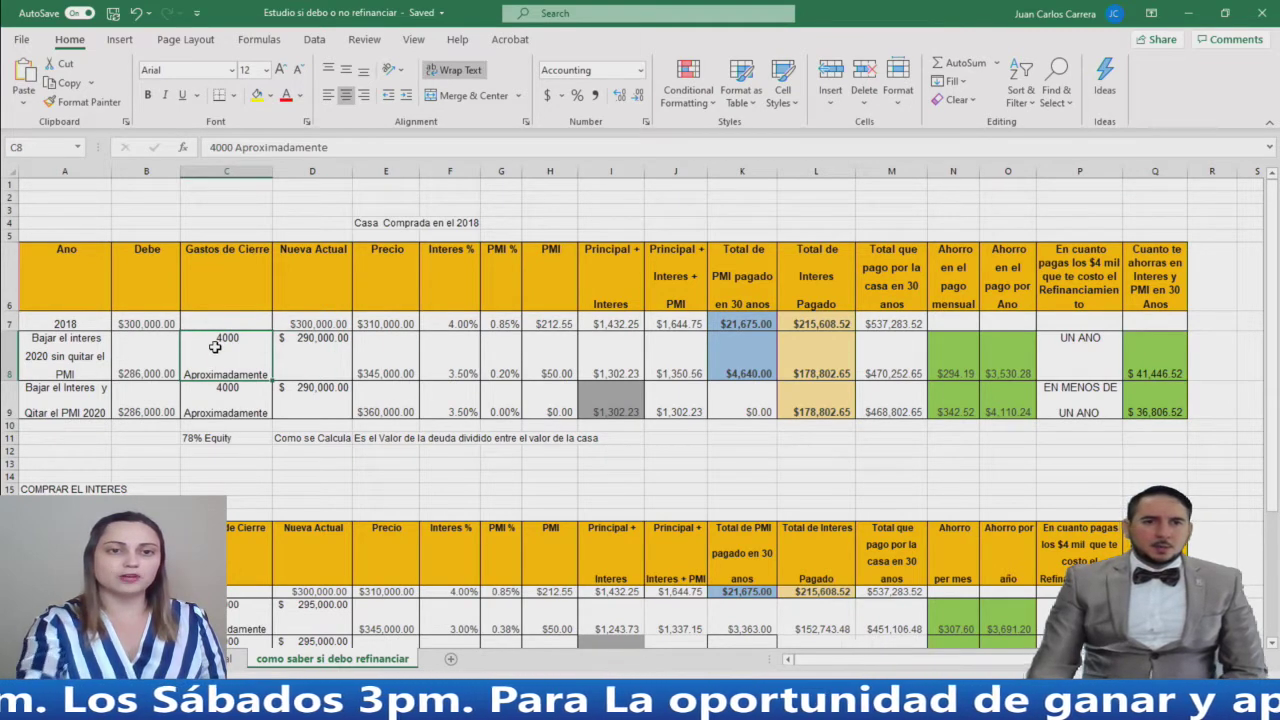
{"action": "left_click", "coordinate": [217, 267]}
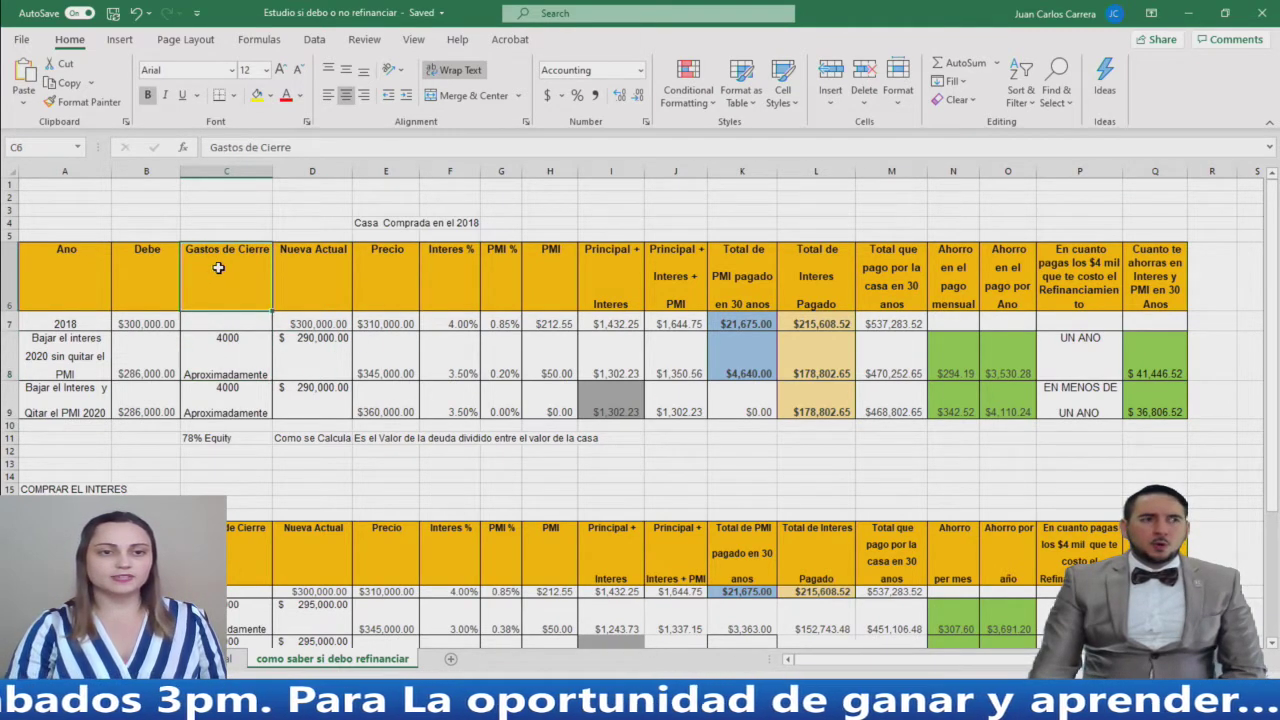
{"action": "left_click", "coordinate": [228, 345]}
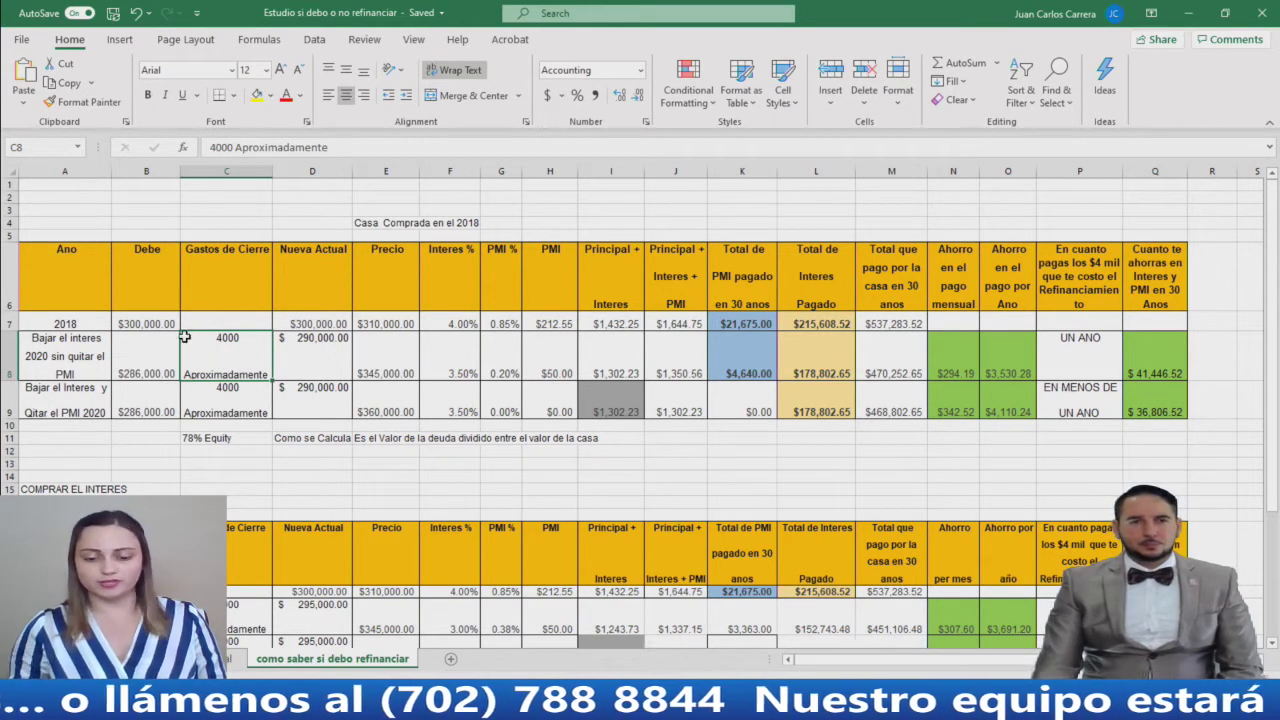
{"action": "left_click", "coordinate": [152, 365]}
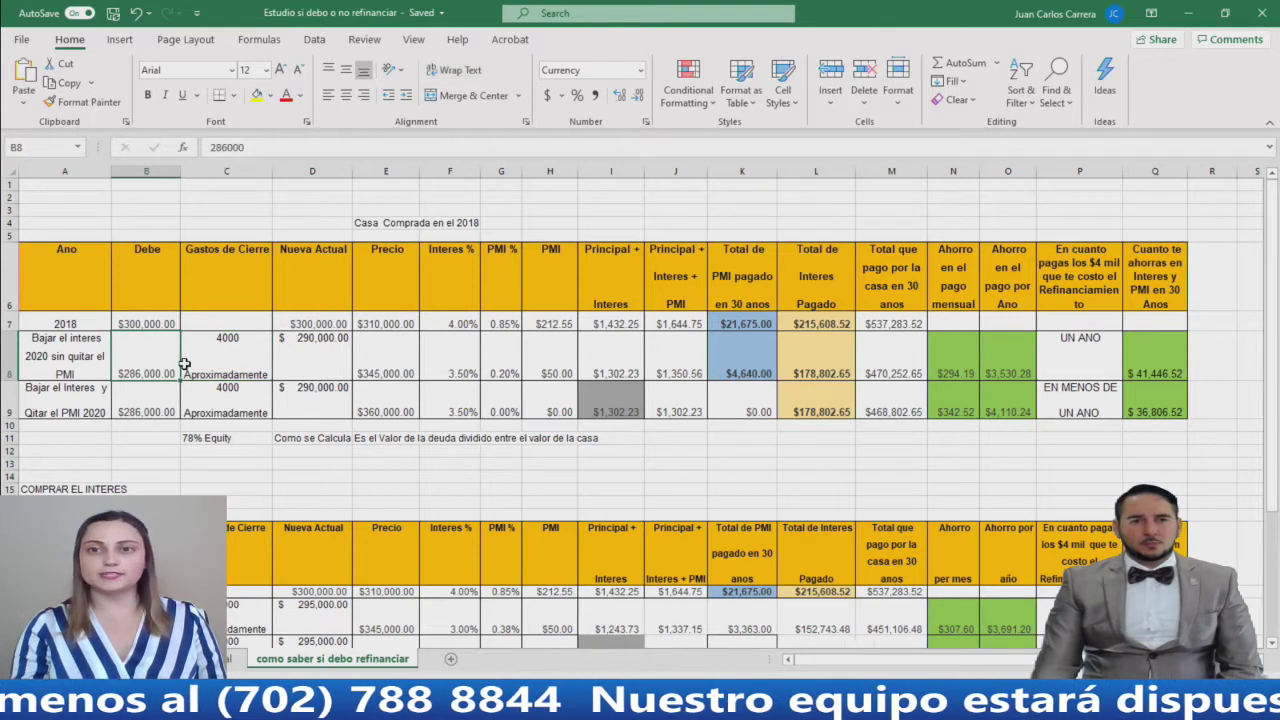
{"action": "left_click", "coordinate": [314, 364]}
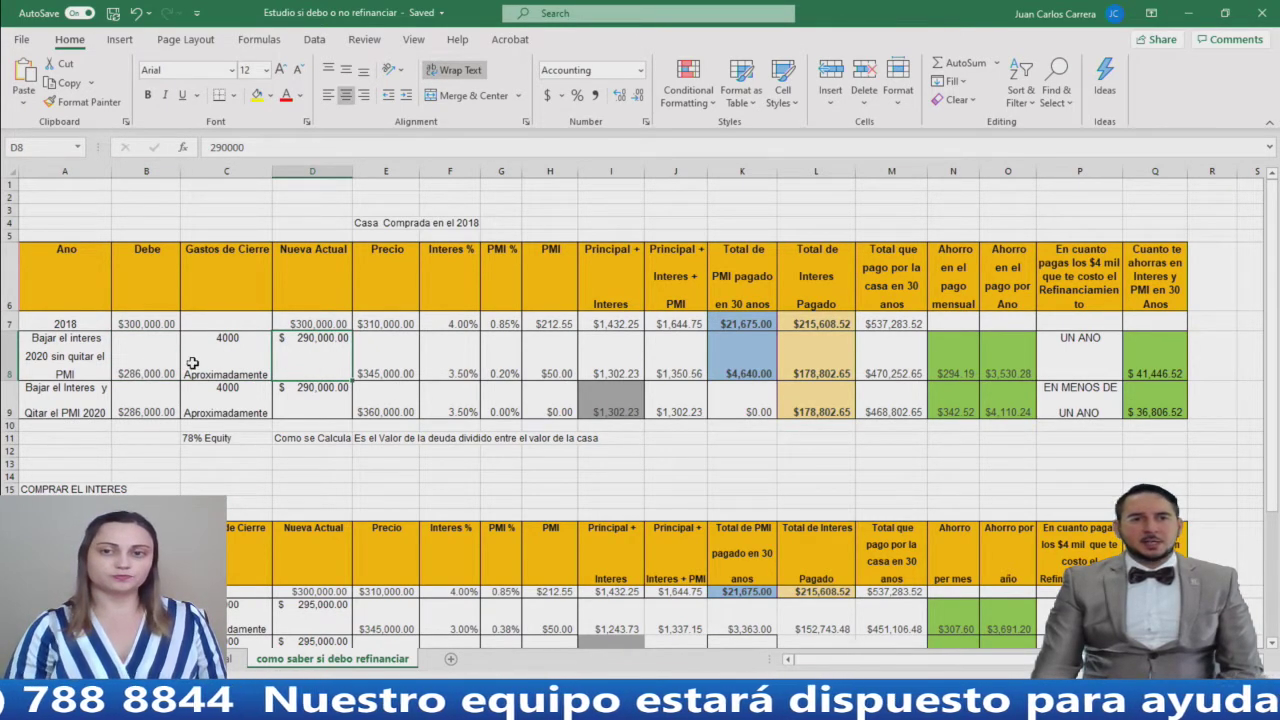
{"action": "left_click", "coordinate": [158, 368]}
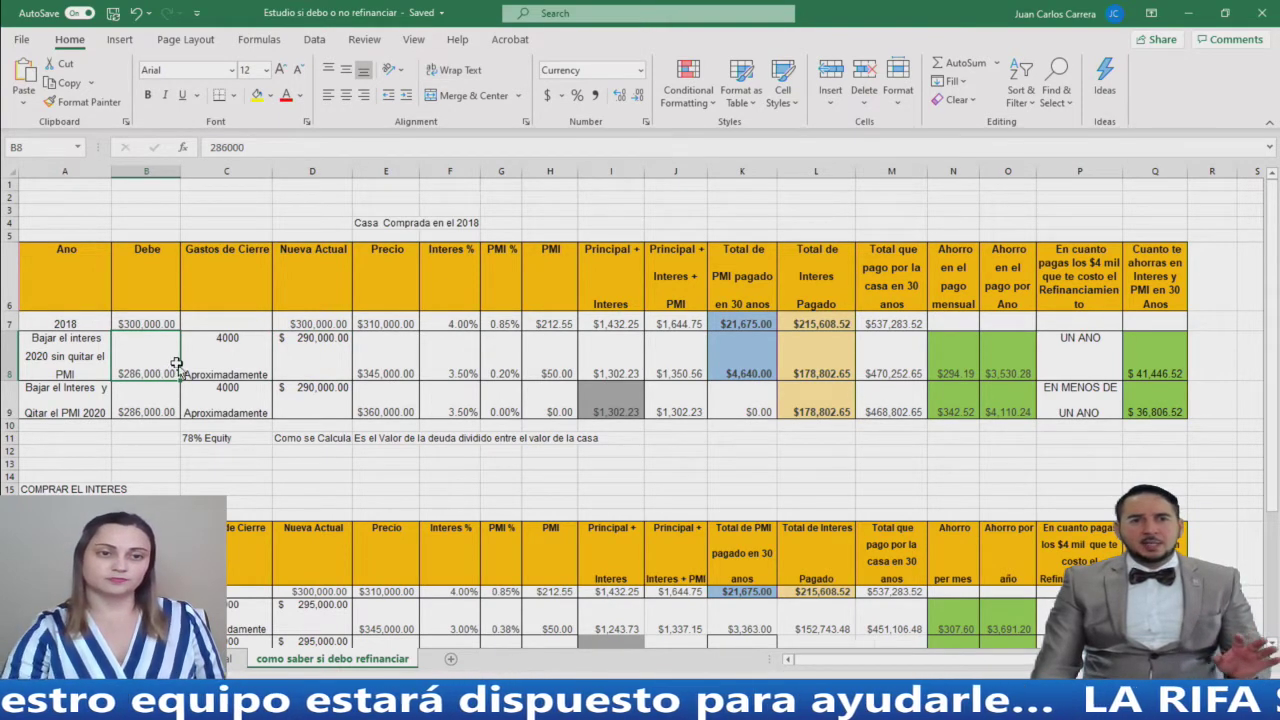
{"action": "left_click", "coordinate": [314, 363]}
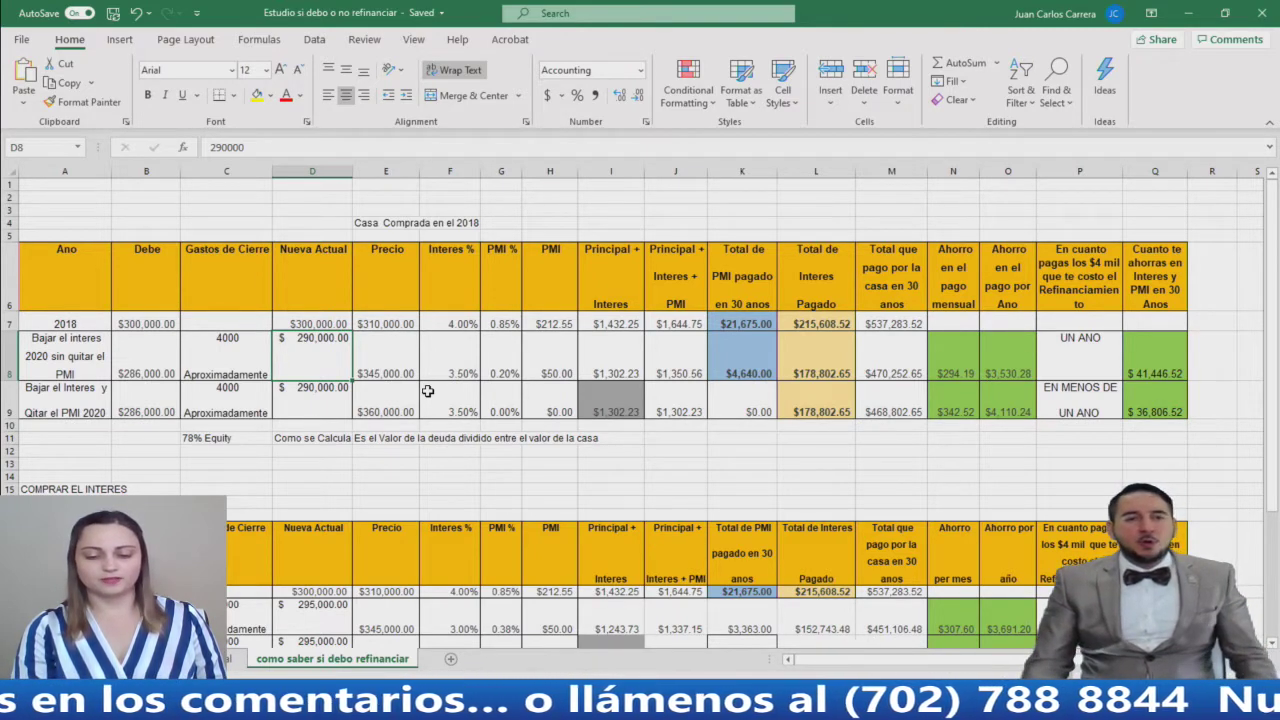
Examine the debt, price, interest and PMI percentage in row 9's 2020 scenario, comparing the PMI percentage with rows 7 and 8
{"action": "left_click", "coordinate": [150, 406]}
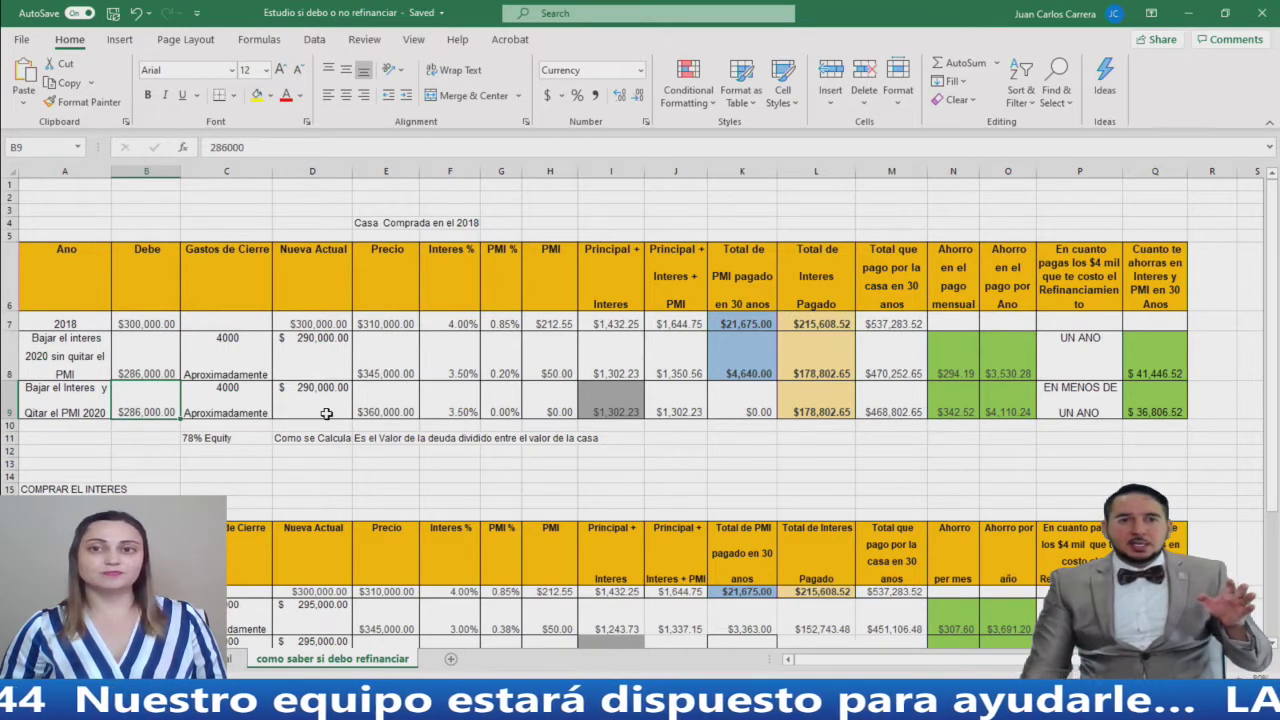
{"action": "left_click", "coordinate": [394, 412]}
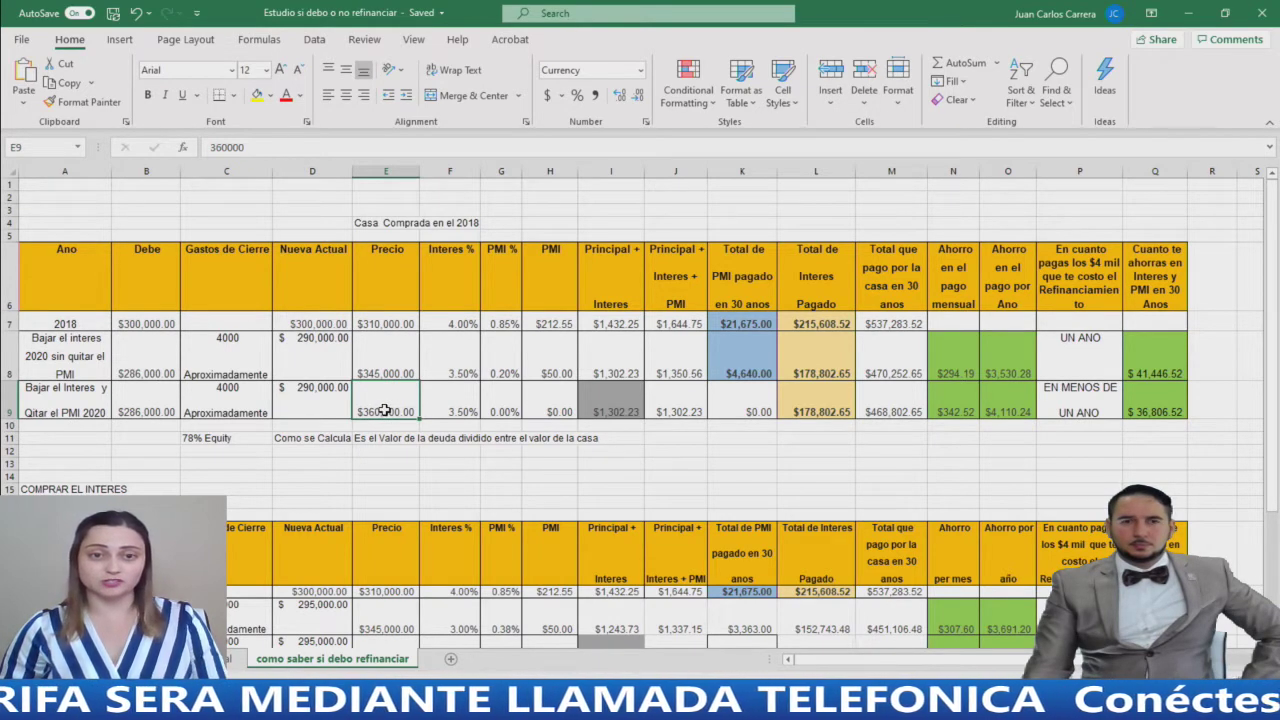
{"action": "left_click", "coordinate": [447, 409]}
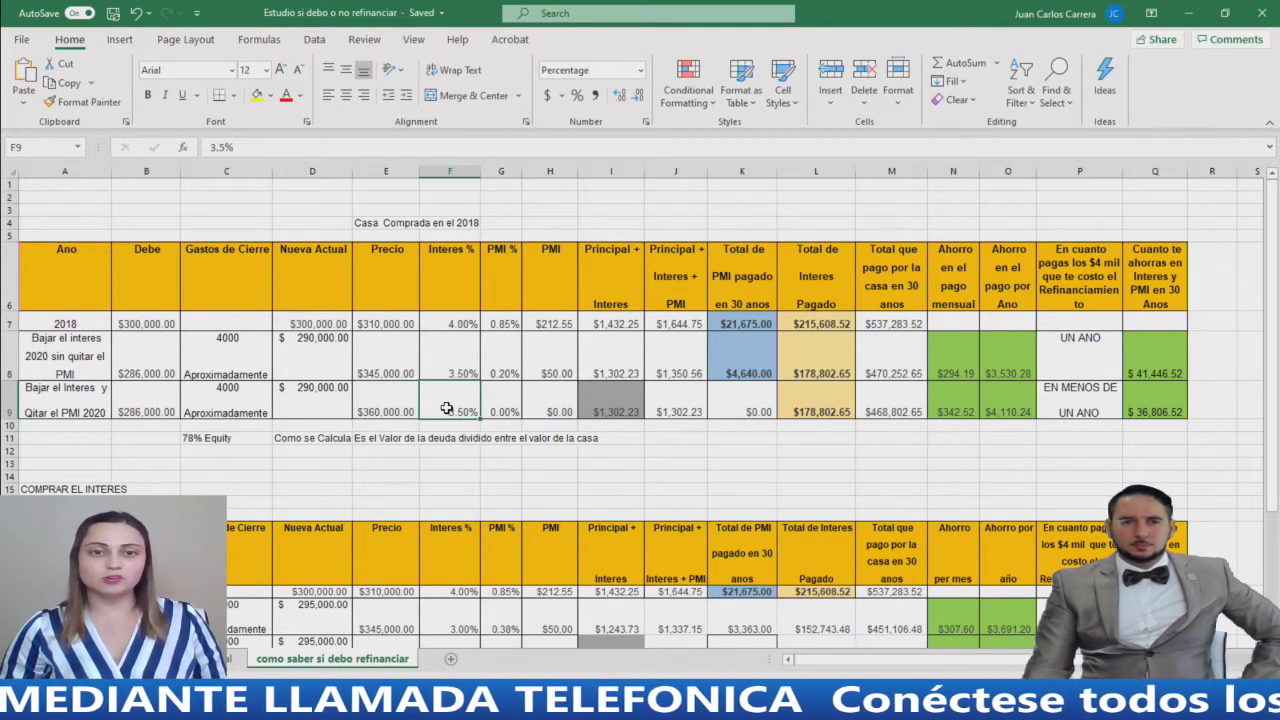
{"action": "left_click", "coordinate": [500, 411]}
{"action": "left_click", "coordinate": [500, 279]}
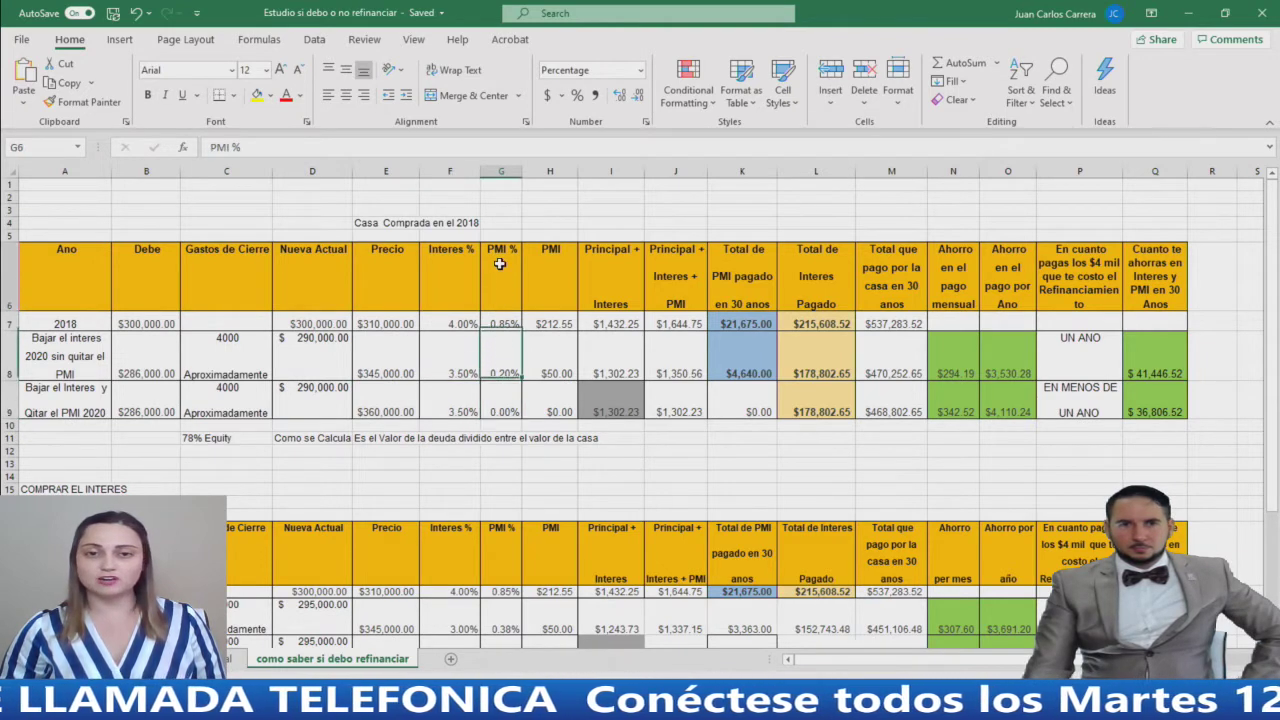
{"action": "left_click", "coordinate": [500, 323]}
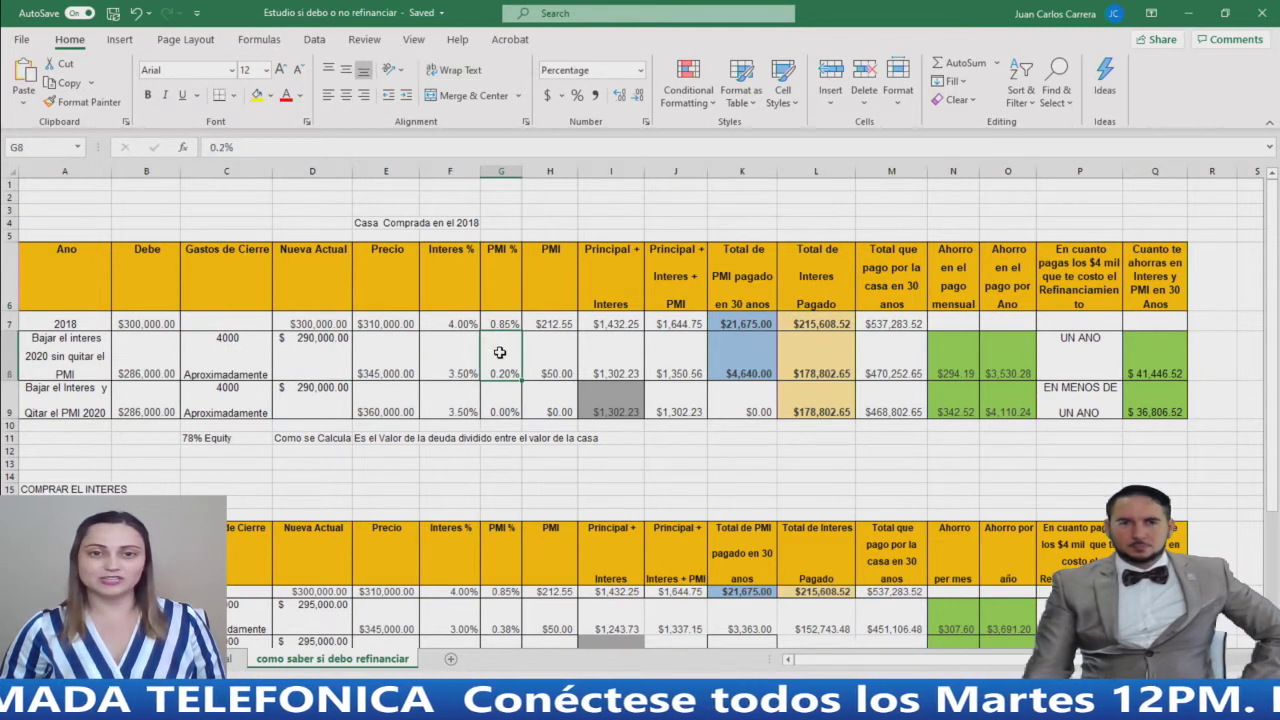
{"action": "left_click", "coordinate": [502, 411]}
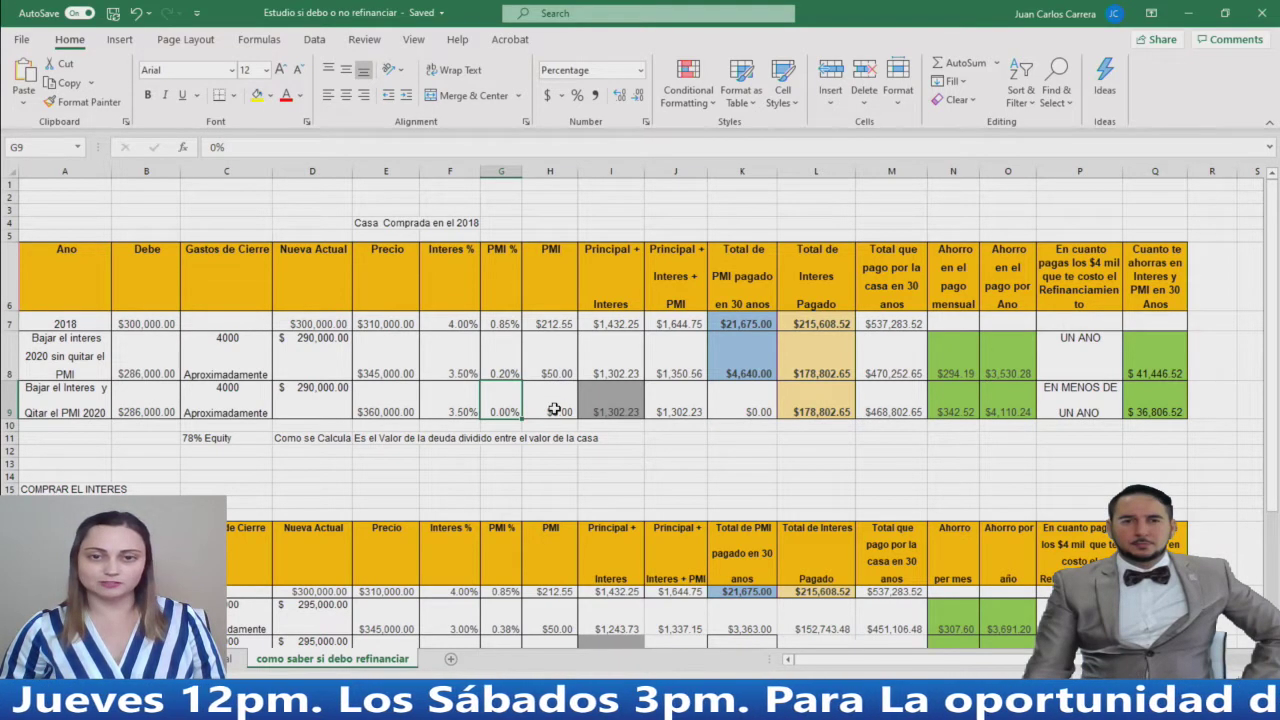
Review row 9's monthly payments and 30-year PMI total, and compare its total interest paid with row 8's
{"action": "left_click", "coordinate": [614, 405]}
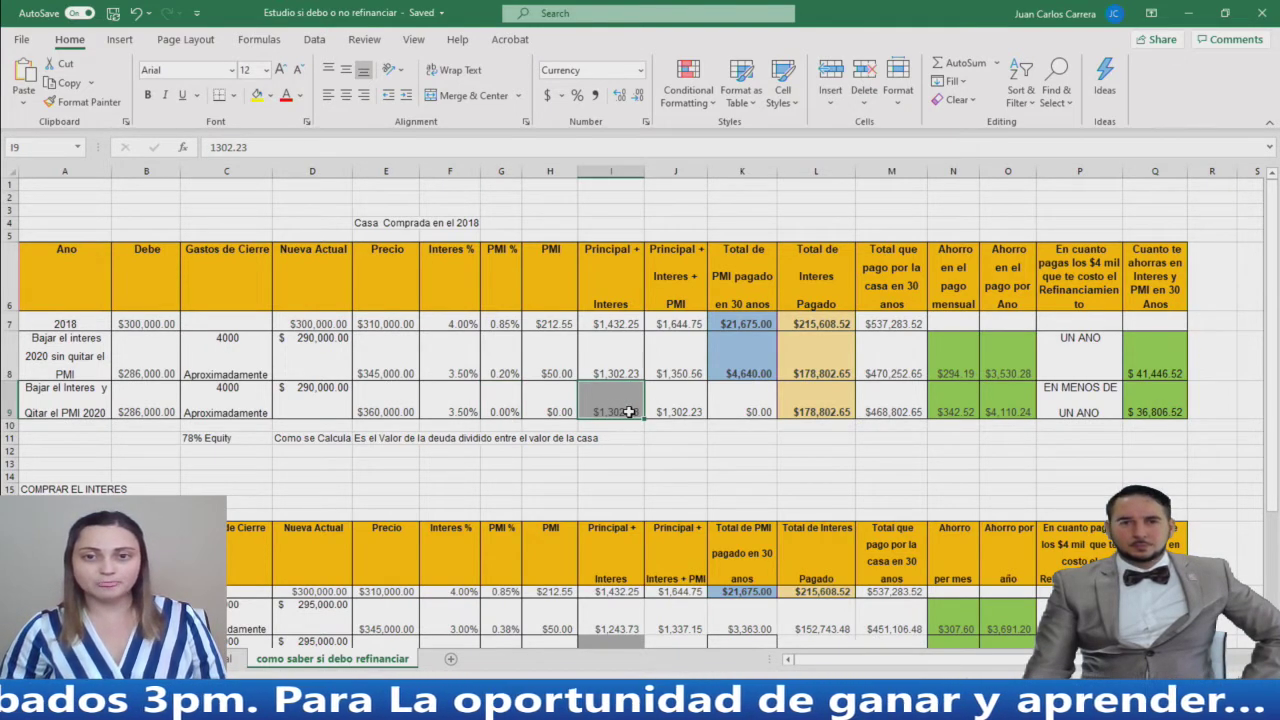
{"action": "left_click", "coordinate": [690, 409]}
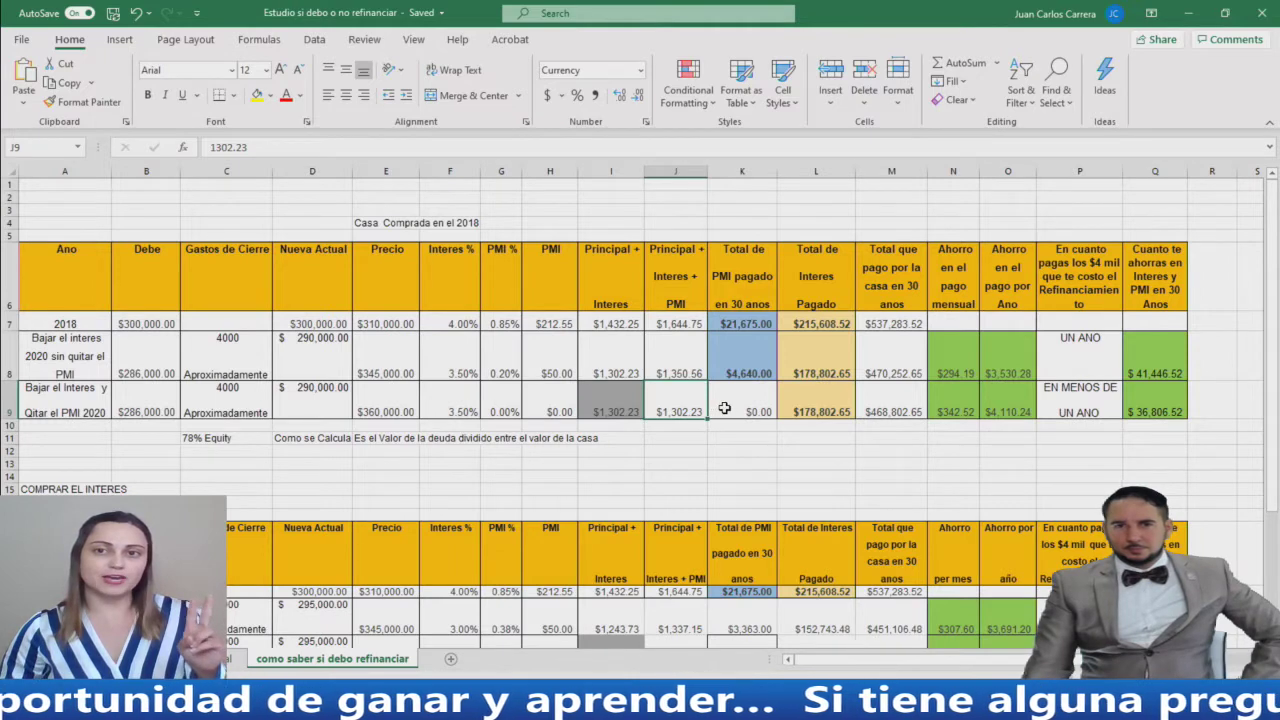
{"action": "left_click", "coordinate": [745, 410]}
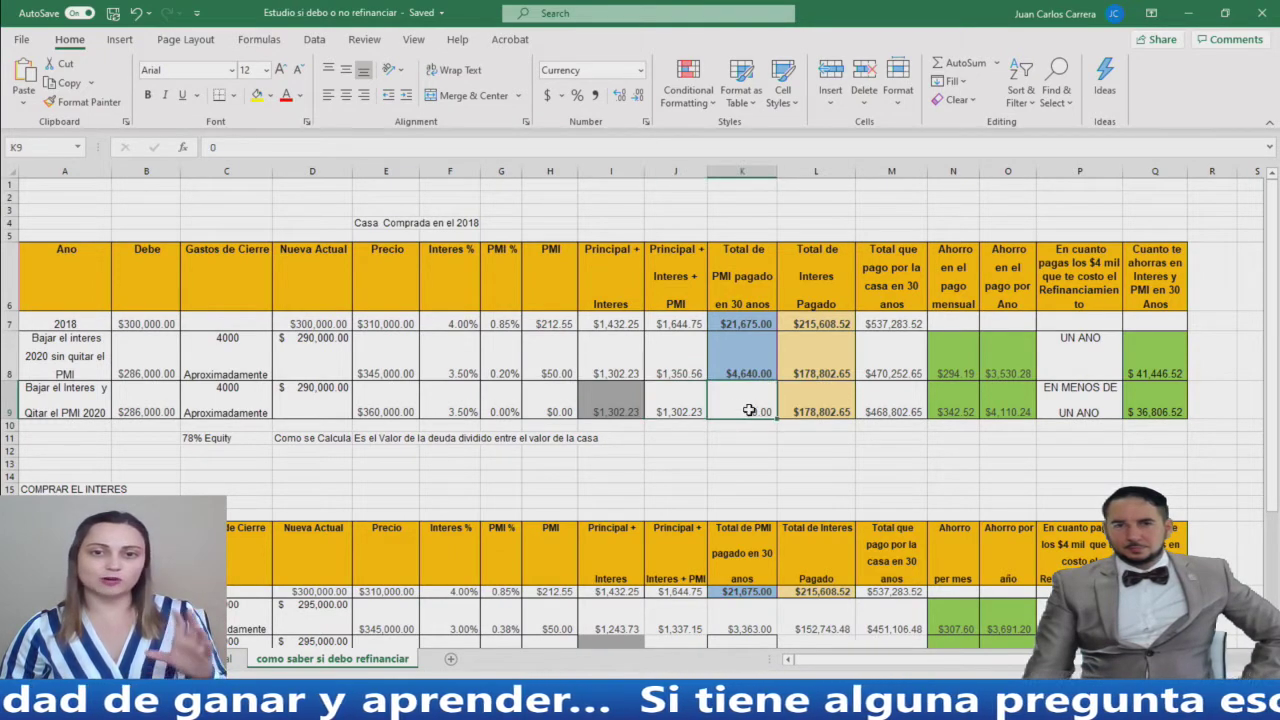
{"action": "left_click", "coordinate": [814, 365]}
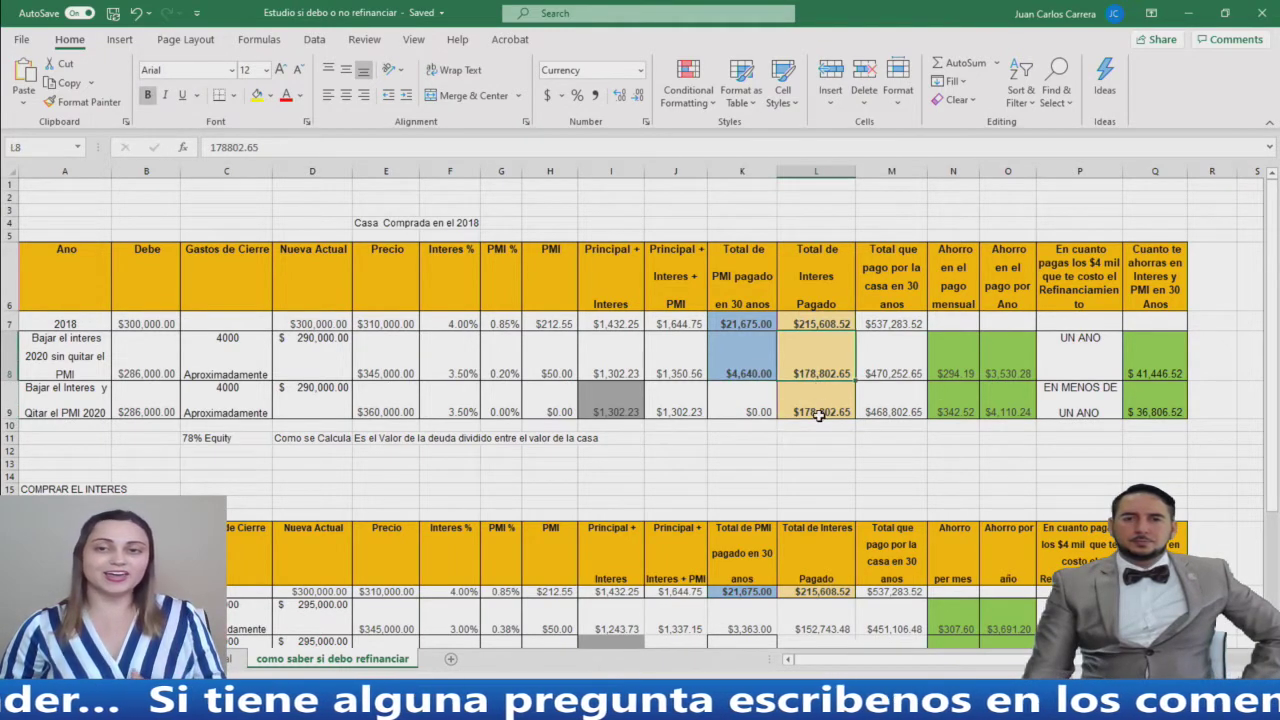
{"action": "left_click", "coordinate": [820, 410]}
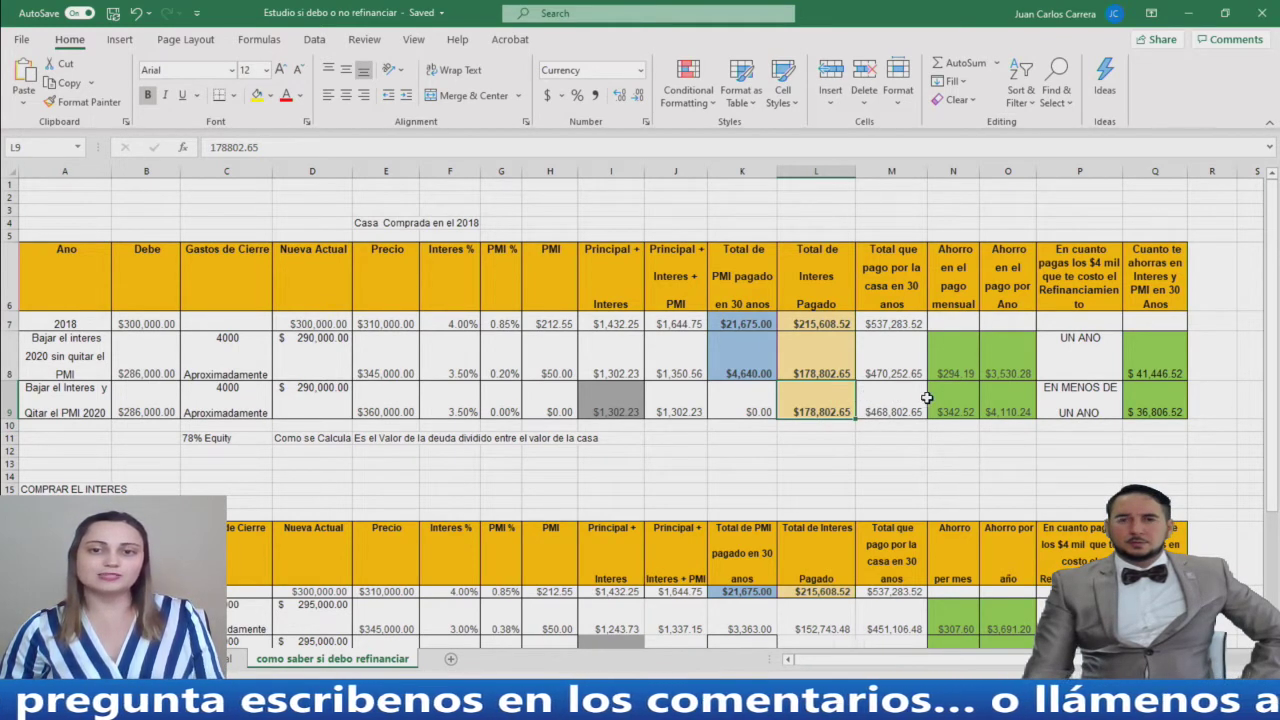
Check row 9's yearly and monthly savings, along with the 78% Equity note below the table
{"action": "left_click", "coordinate": [1012, 411]}
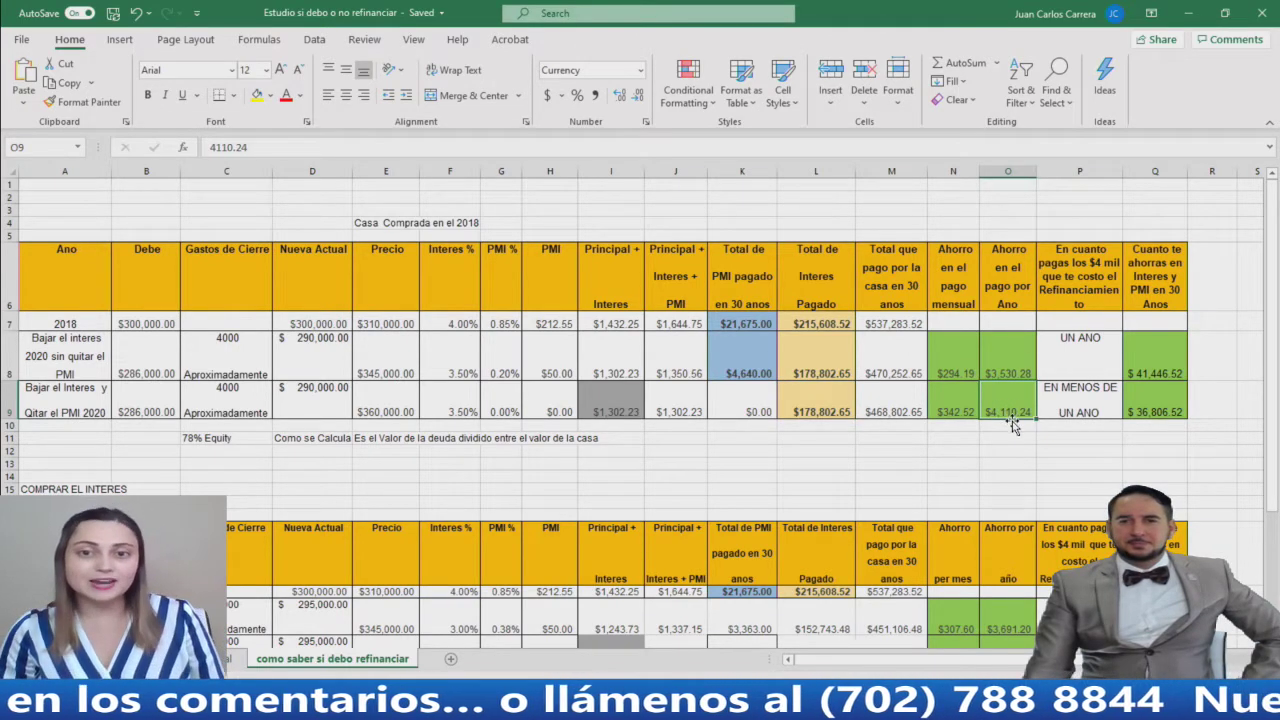
{"action": "left_click", "coordinate": [955, 406]}
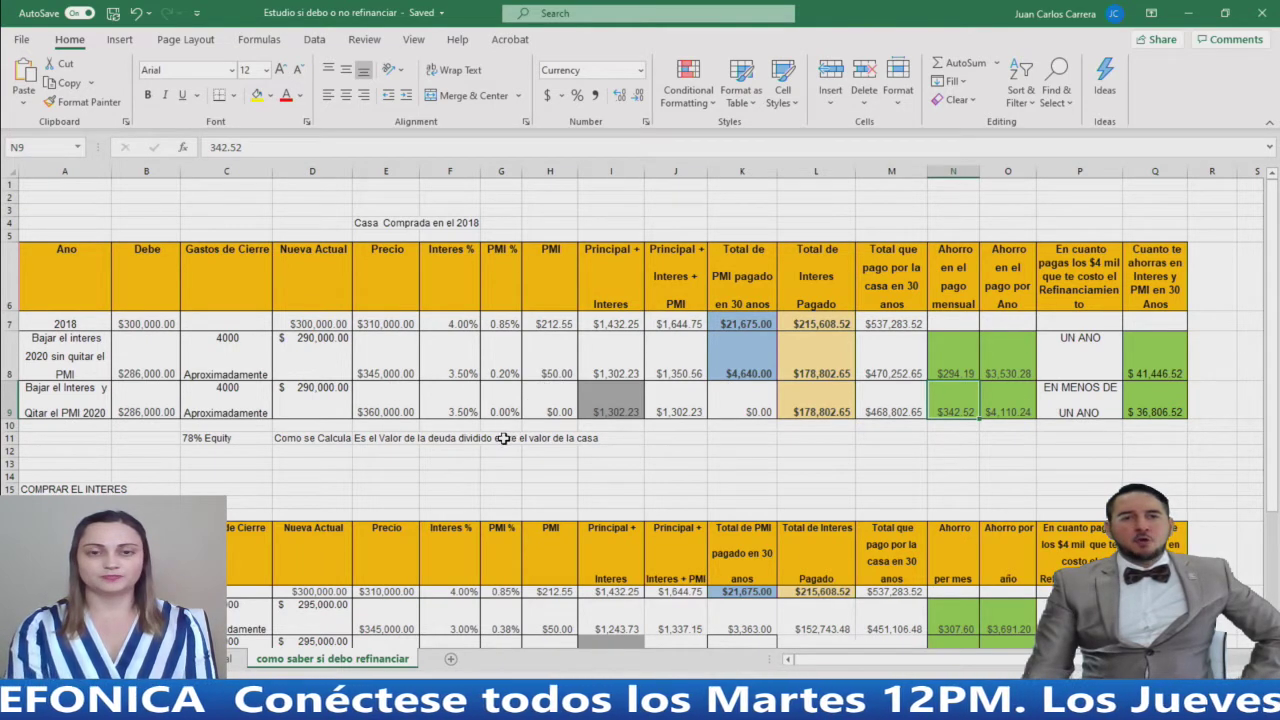
{"action": "left_click", "coordinate": [221, 446]}
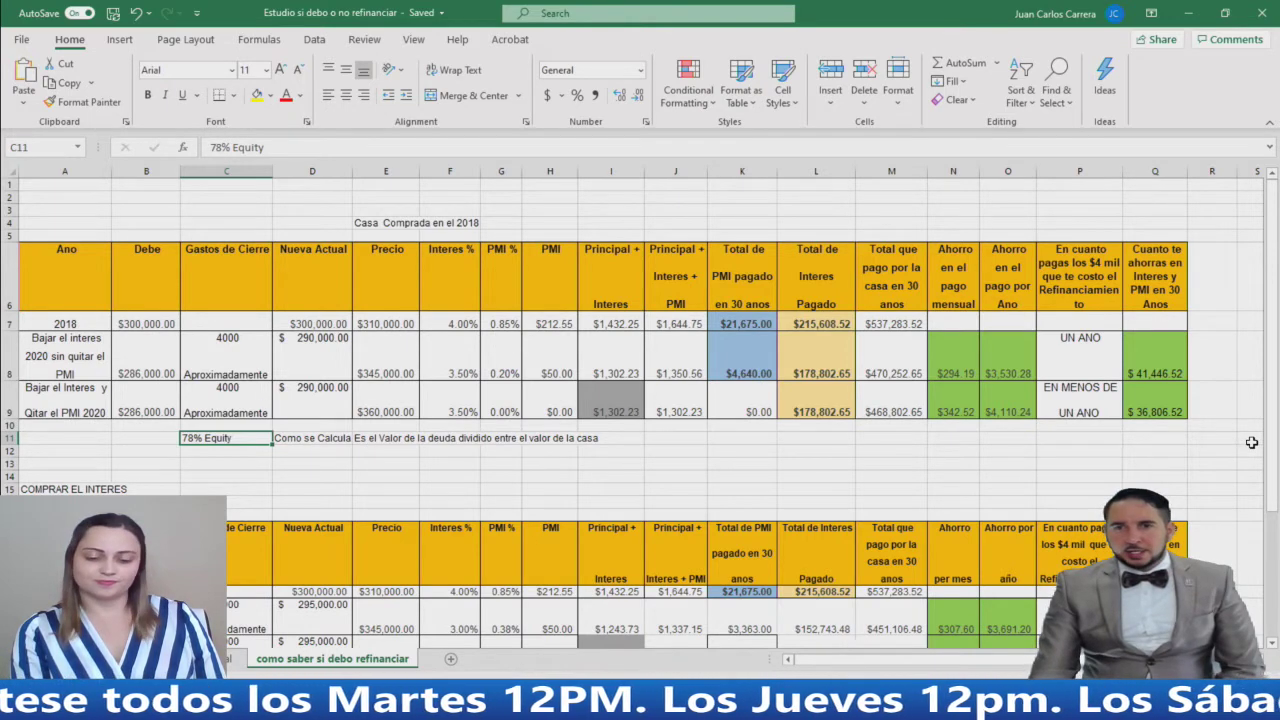
Compare the 30-year interest and PMI savings of the two 2020 refinancing scenarios in rows 8 and 9
{"action": "left_click", "coordinate": [1155, 403]}
{"action": "left_click", "coordinate": [1155, 350]}
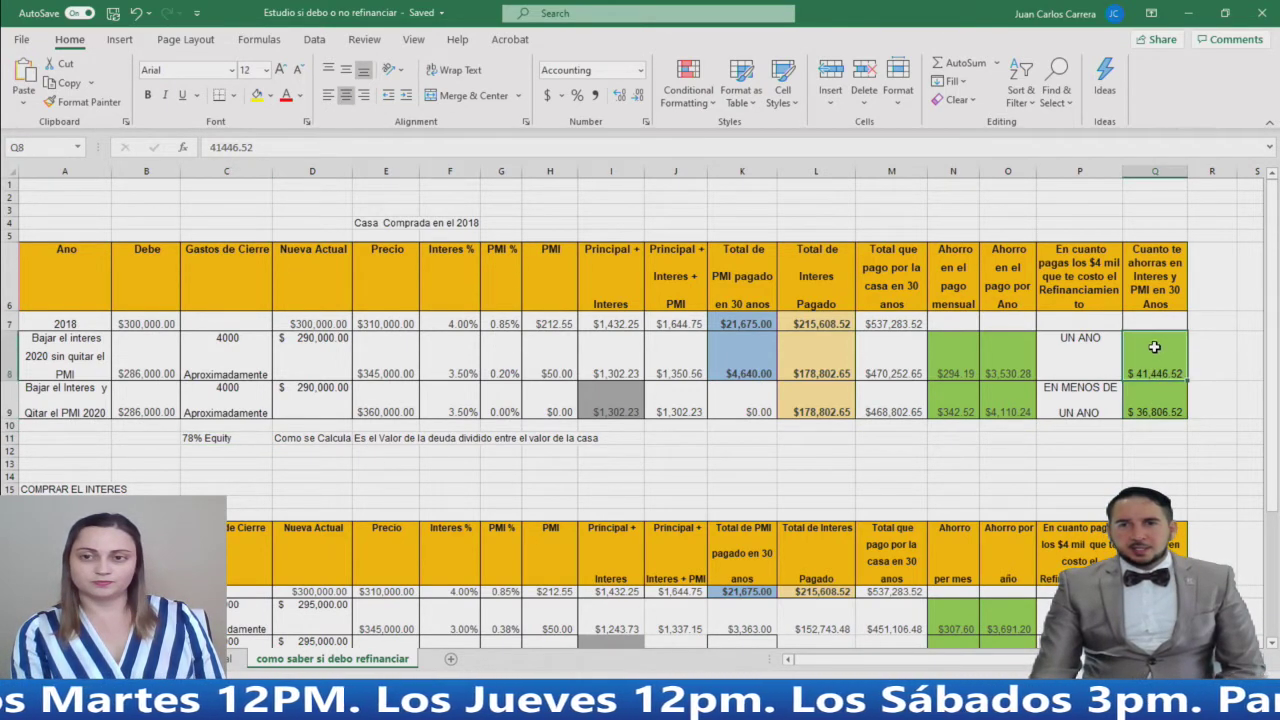
{"action": "left_click", "coordinate": [1157, 408]}
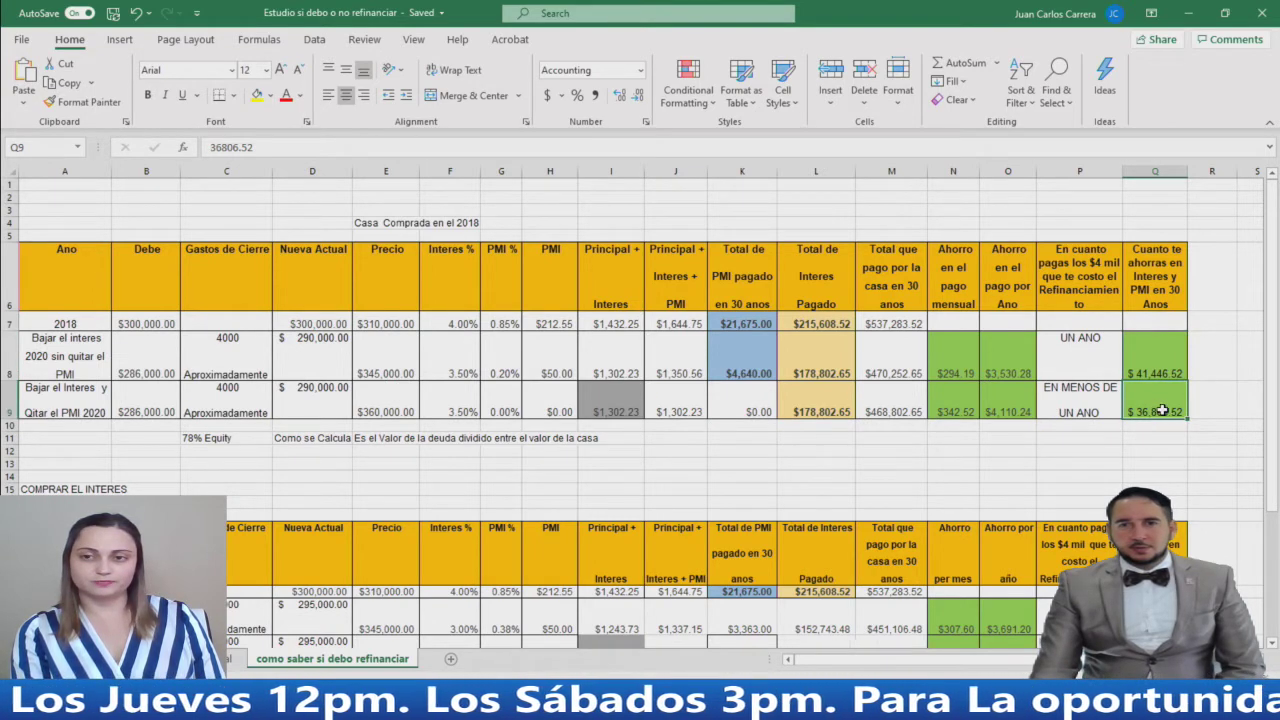
{"action": "left_click", "coordinate": [1162, 368]}
{"action": "left_click_drag", "start_coordinate": [1165, 424], "coordinate": [1155, 362]}
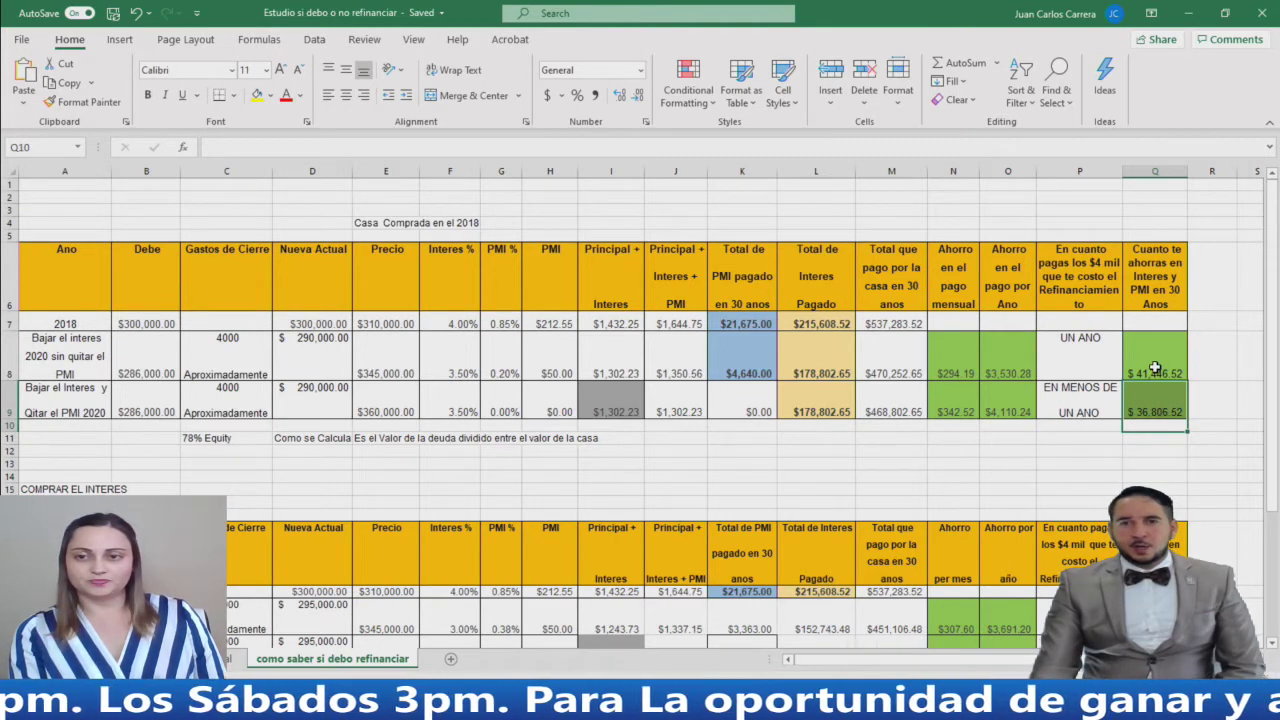
{"action": "left_click", "coordinate": [1155, 364]}
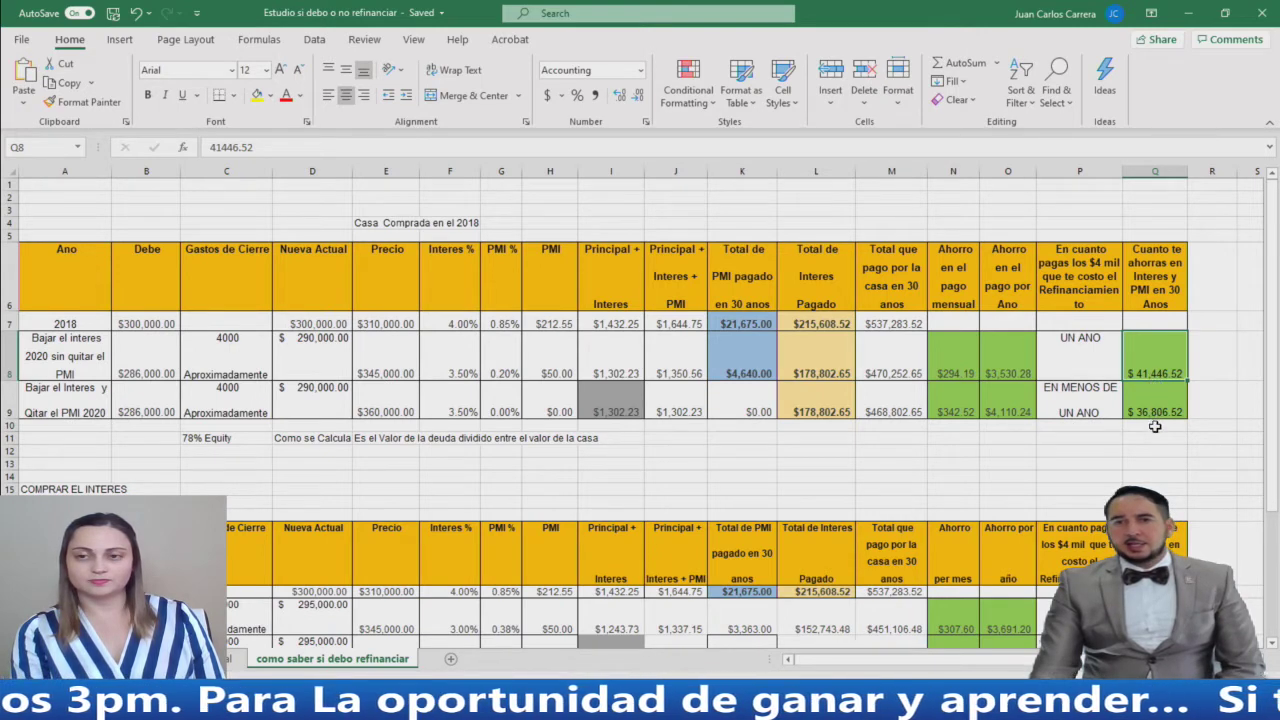
{"action": "left_click", "coordinate": [1155, 408]}
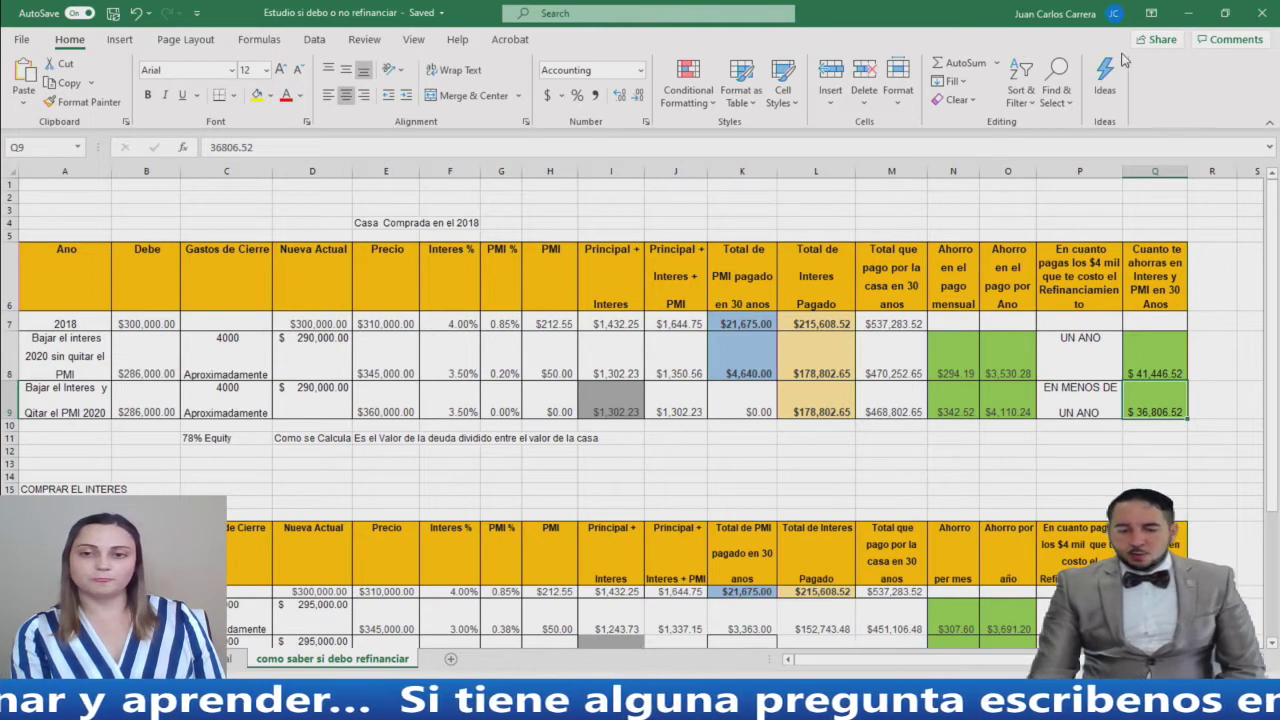
Switch to Chrome and bring up the loan information form of mortgagecalculator.org's Extra Payments Calculator
{"action": "left_click", "coordinate": [1187, 15]}
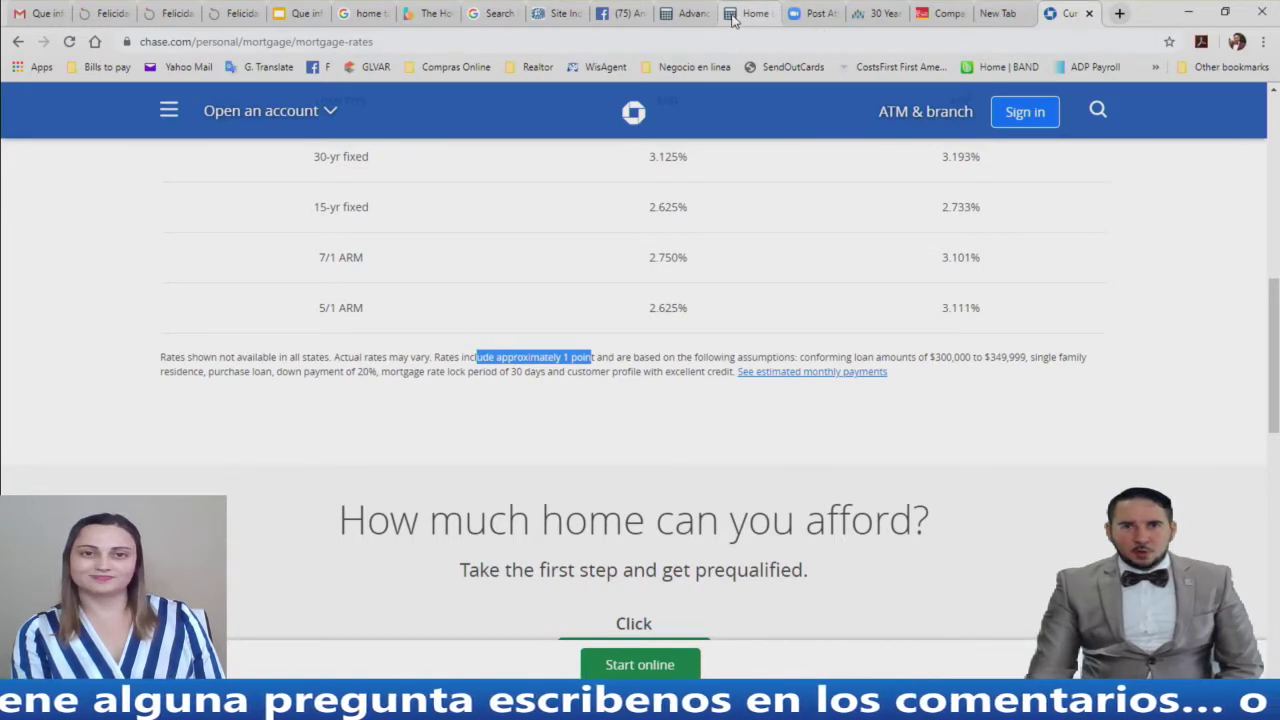
{"action": "left_click", "coordinate": [695, 20]}
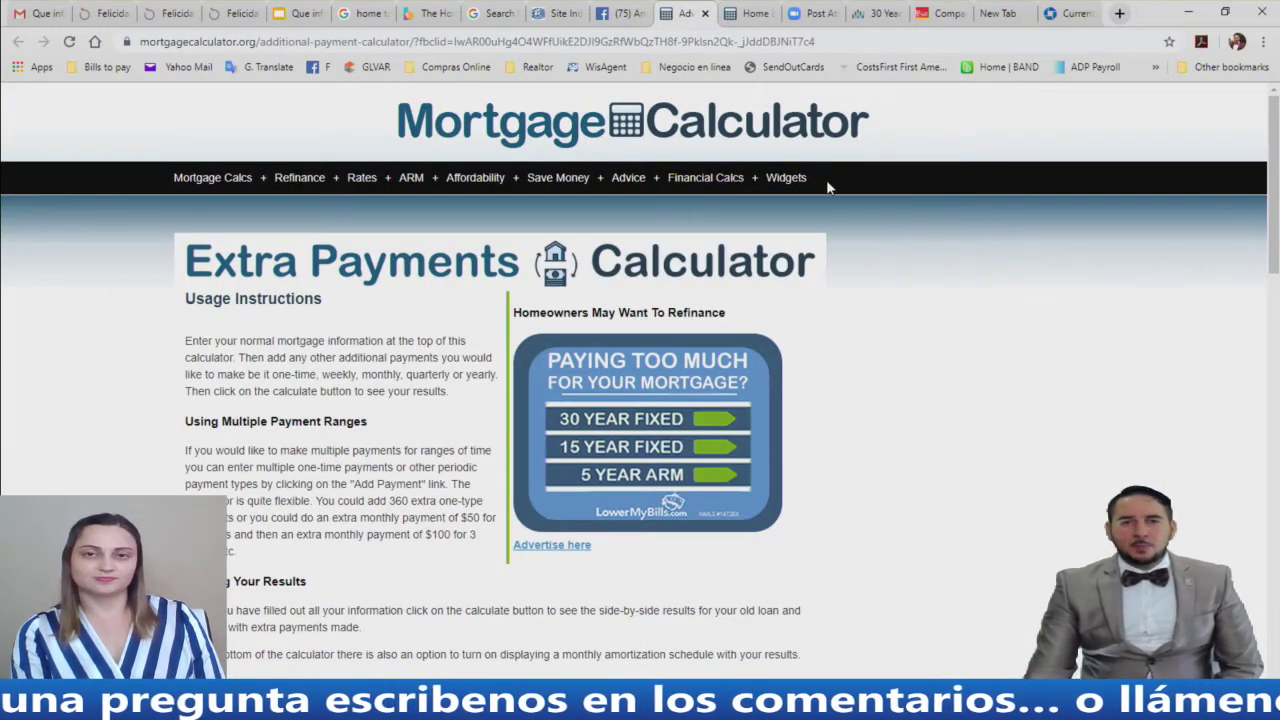
{"action": "scroll", "coordinate": [914, 442], "scroll_direction": "down", "scroll_amount": 2}
{"action": "scroll", "coordinate": [918, 436], "scroll_direction": "up", "scroll_amount": 3}
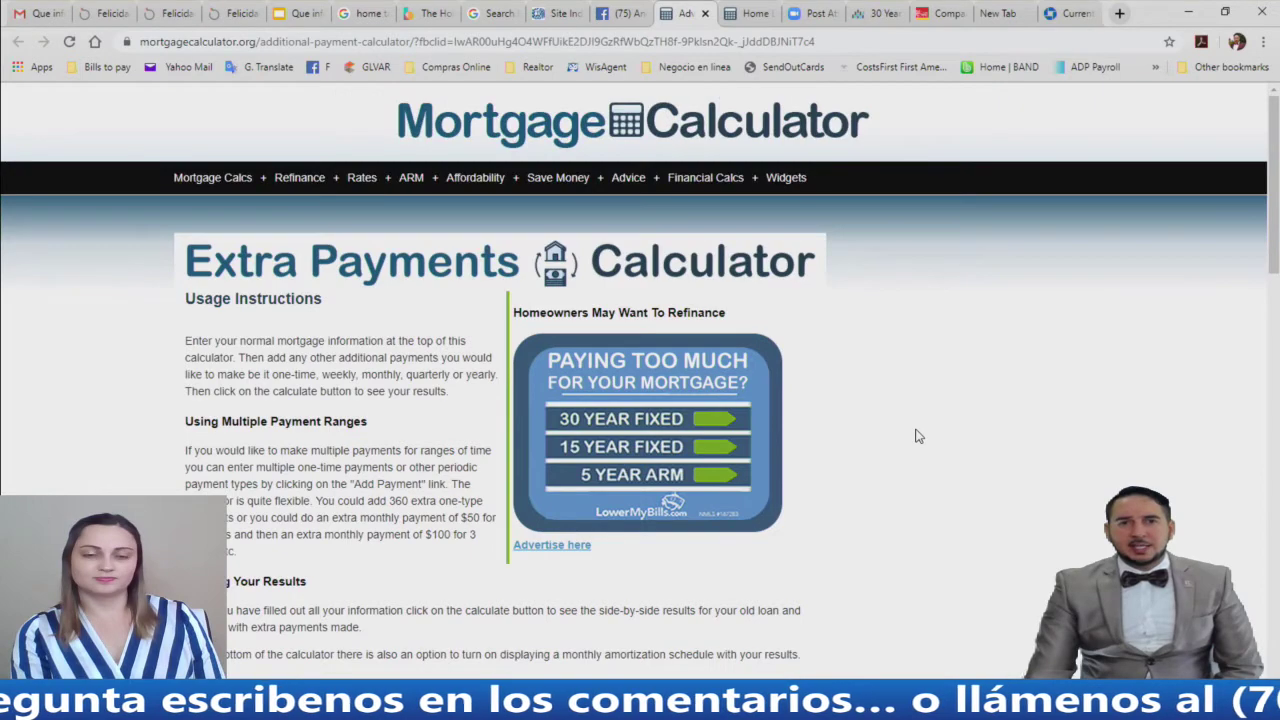
{"action": "scroll", "coordinate": [890, 257], "scroll_direction": "down", "scroll_amount": 1}
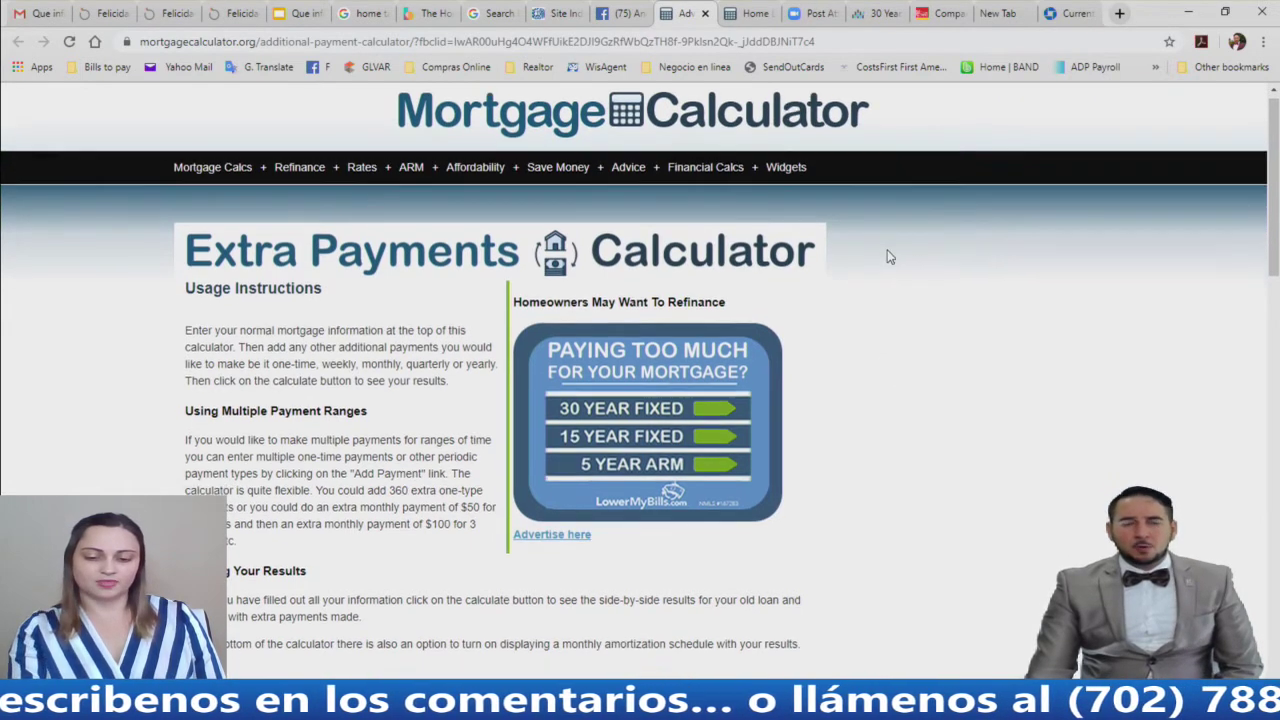
{"action": "scroll", "coordinate": [890, 257], "scroll_direction": "down", "scroll_amount": 5}
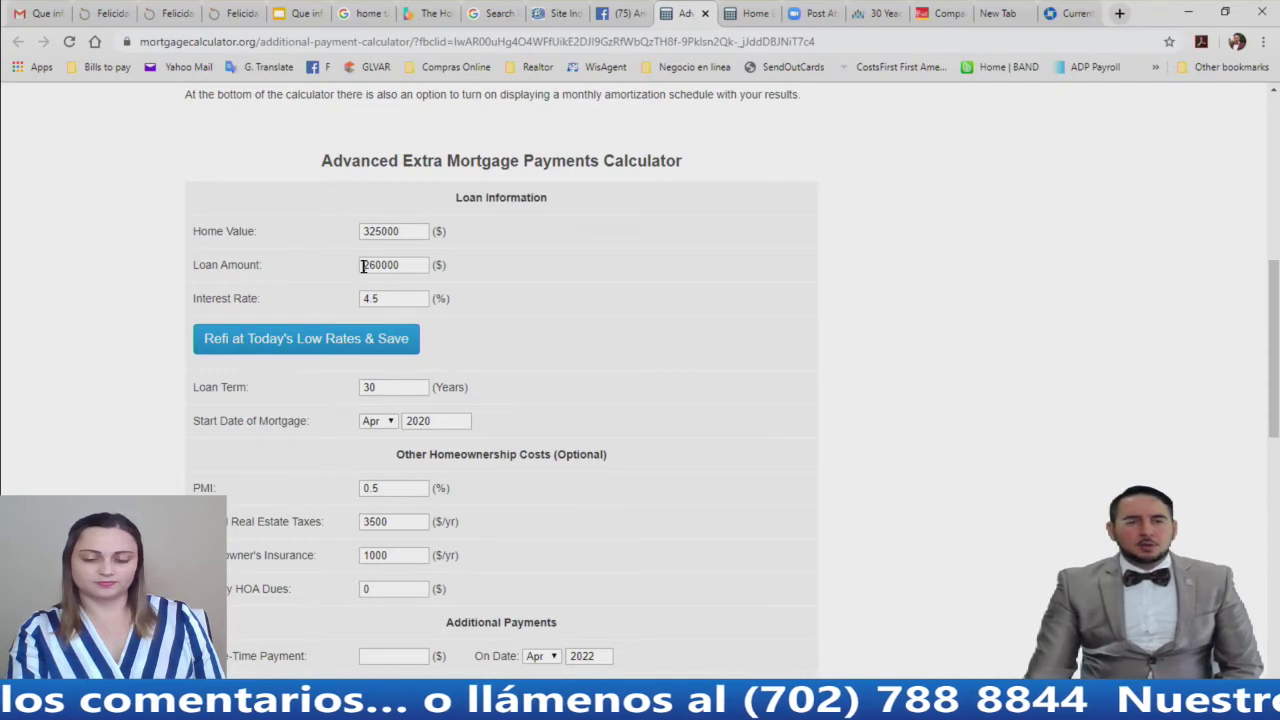
{"action": "scroll", "coordinate": [506, 298], "scroll_direction": "down", "scroll_amount": 1}
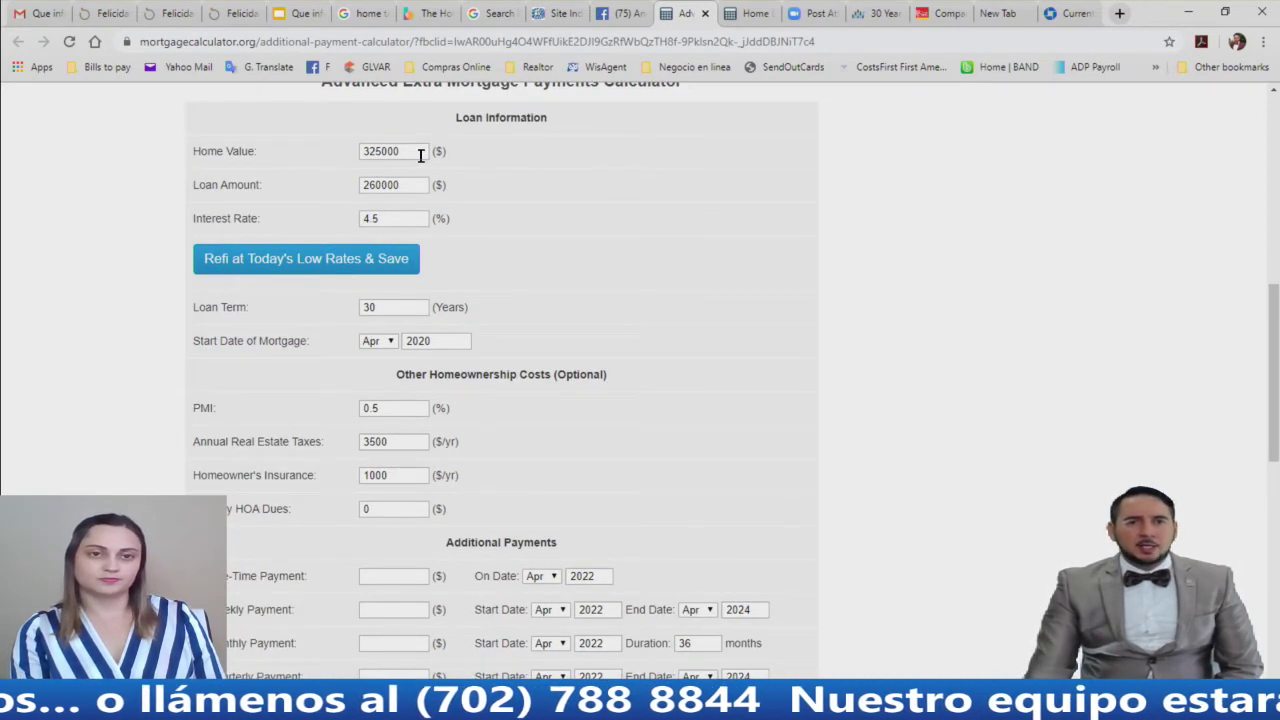
Clear the home value, review the remaining loan and additional payment fields, and calculate the mortgage with their preset values
{"action": "left_click_drag", "start_coordinate": [420, 155], "coordinate": [369, 153]}
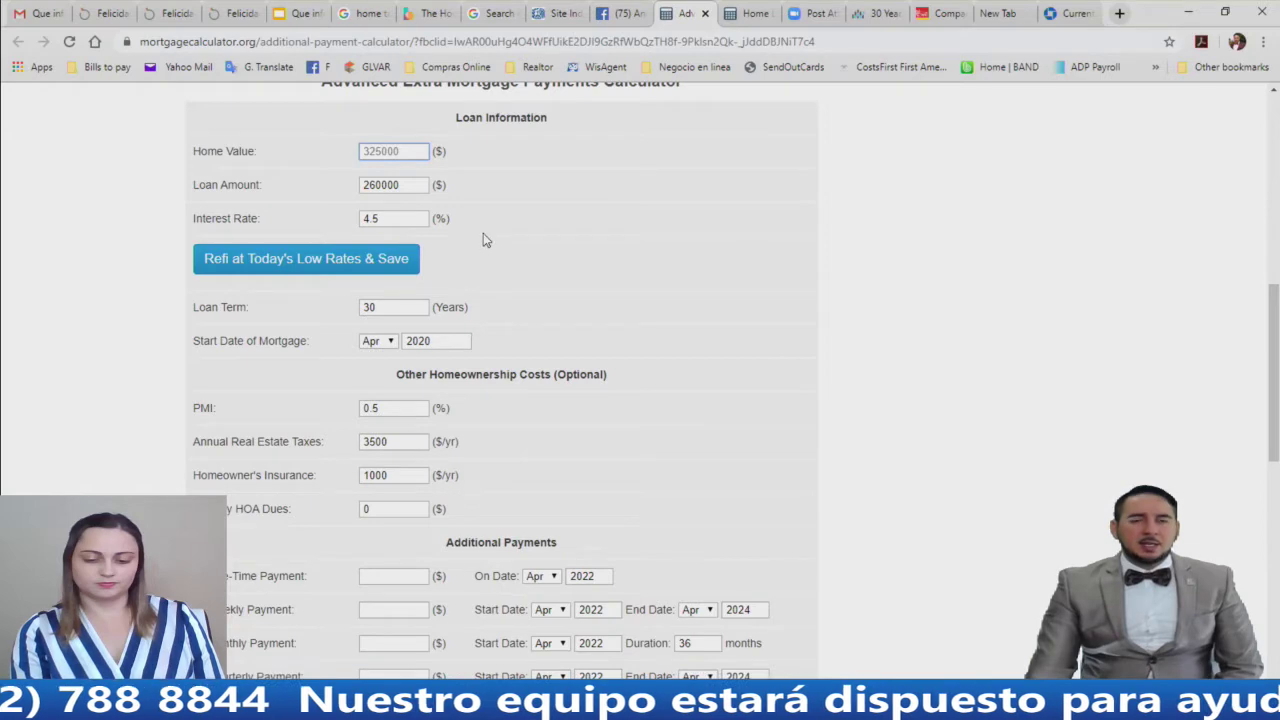
{"action": "scroll", "coordinate": [480, 237], "scroll_direction": "down", "scroll_amount": 3}
{"action": "scroll", "coordinate": [518, 245], "scroll_direction": "down", "scroll_amount": 5}
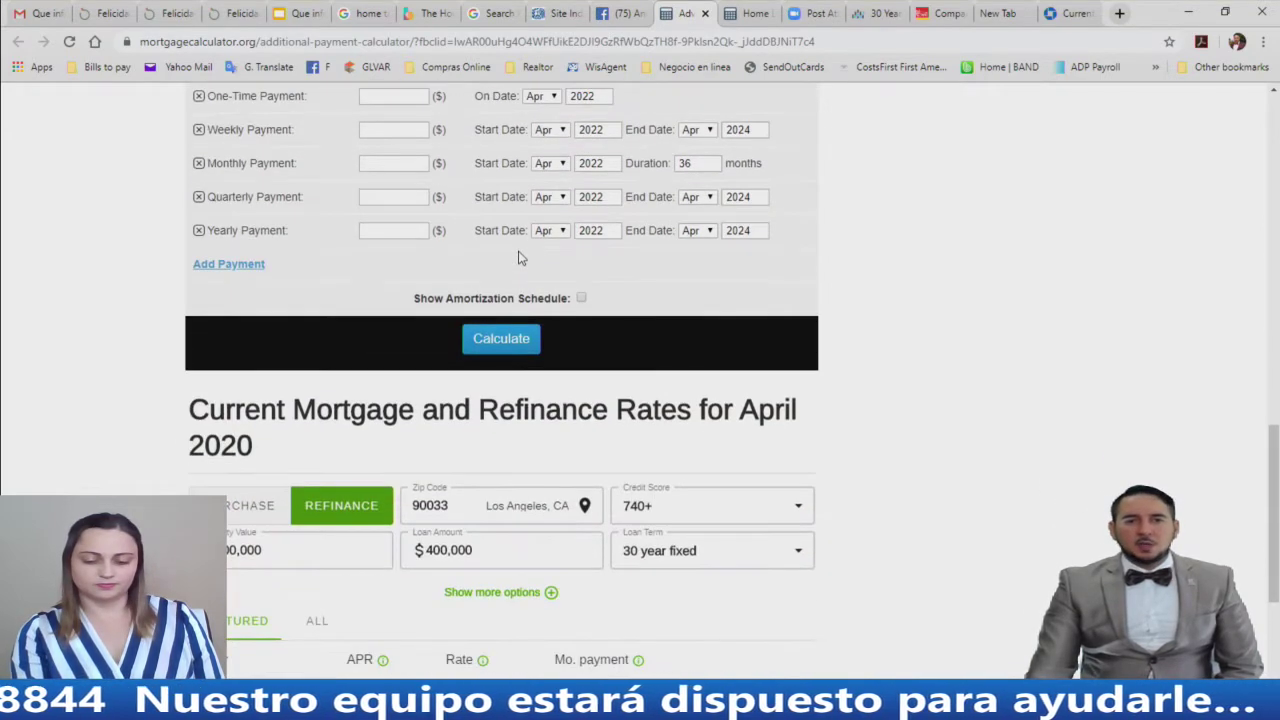
{"action": "scroll", "coordinate": [525, 255], "scroll_direction": "up", "scroll_amount": 6}
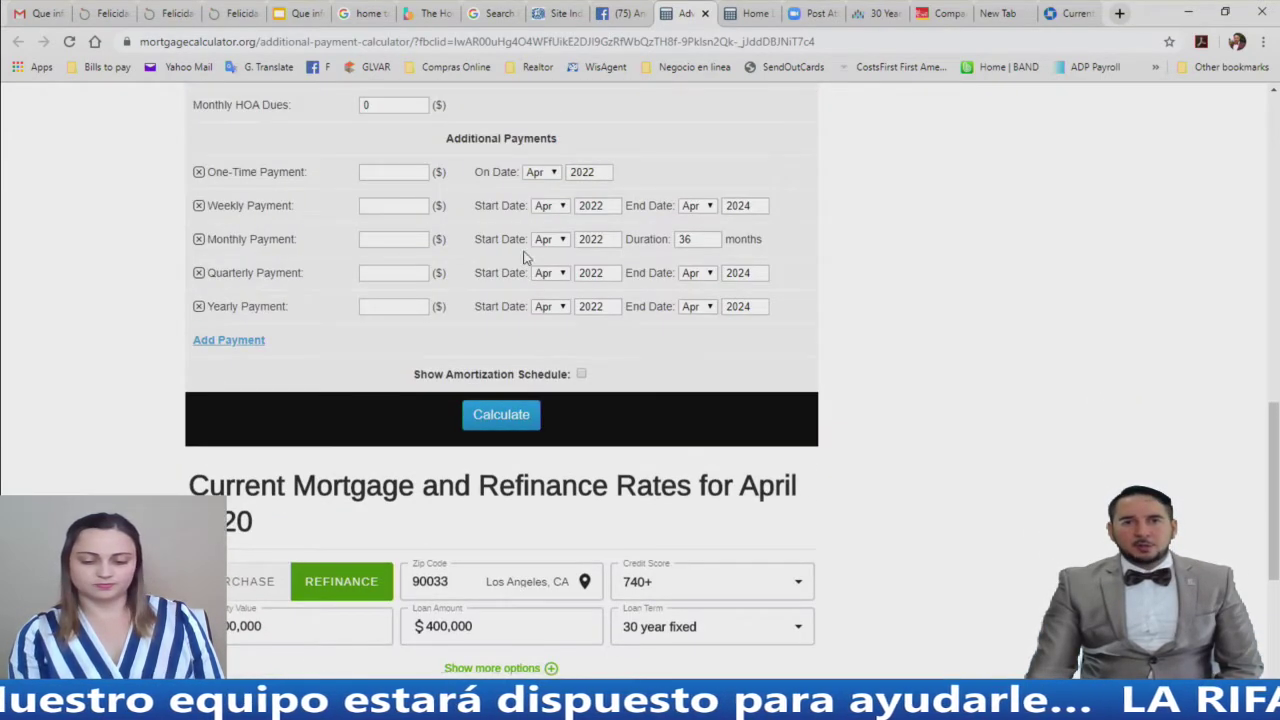
{"action": "scroll", "coordinate": [537, 261], "scroll_direction": "up", "scroll_amount": 5}
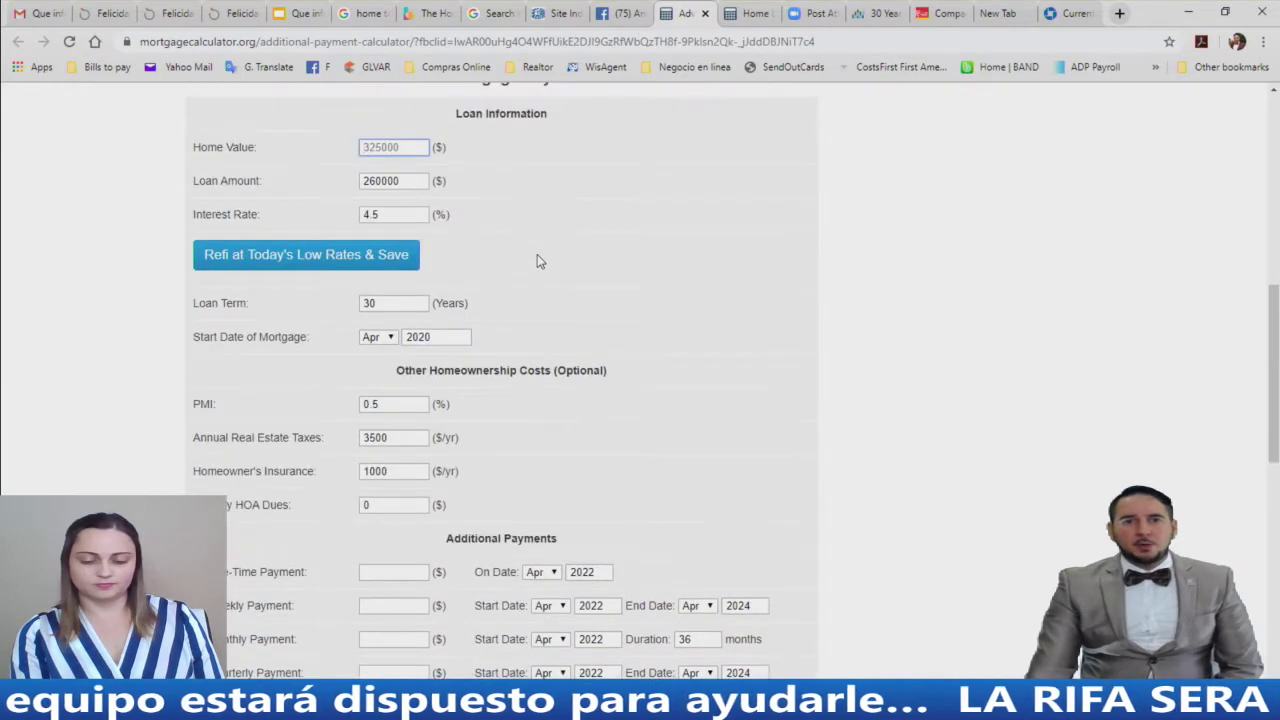
{"action": "scroll", "coordinate": [537, 261], "scroll_direction": "down", "scroll_amount": 3}
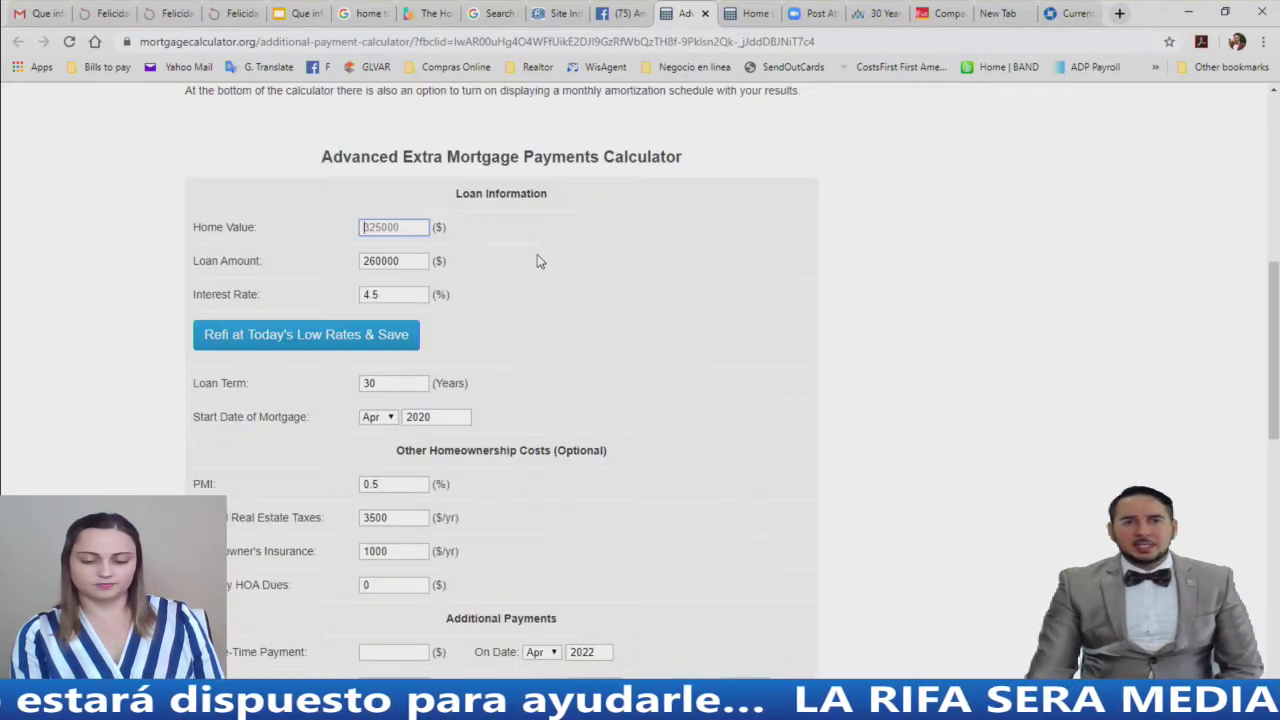
{"action": "scroll", "coordinate": [537, 261], "scroll_direction": "down", "scroll_amount": 2}
{"action": "scroll", "coordinate": [537, 261], "scroll_direction": "down", "scroll_amount": 3}
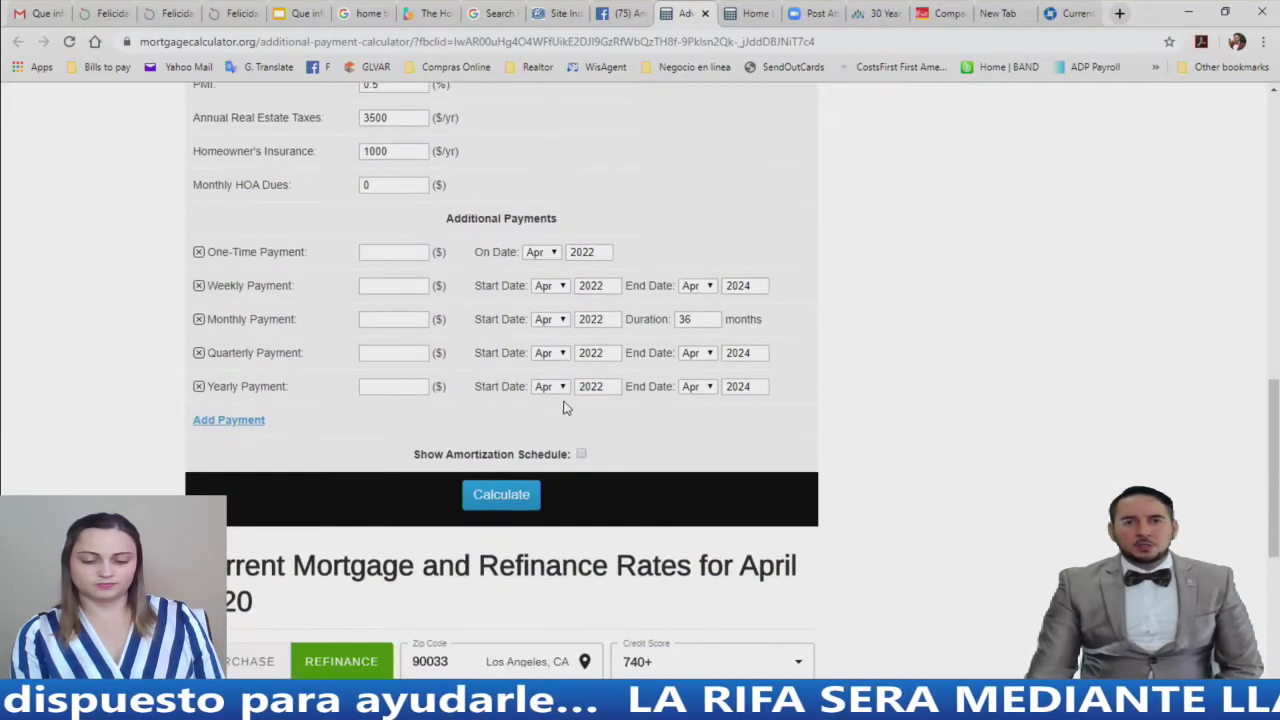
{"action": "scroll", "coordinate": [555, 390], "scroll_direction": "up", "scroll_amount": 2}
{"action": "scroll", "coordinate": [551, 388], "scroll_direction": "up", "scroll_amount": 1}
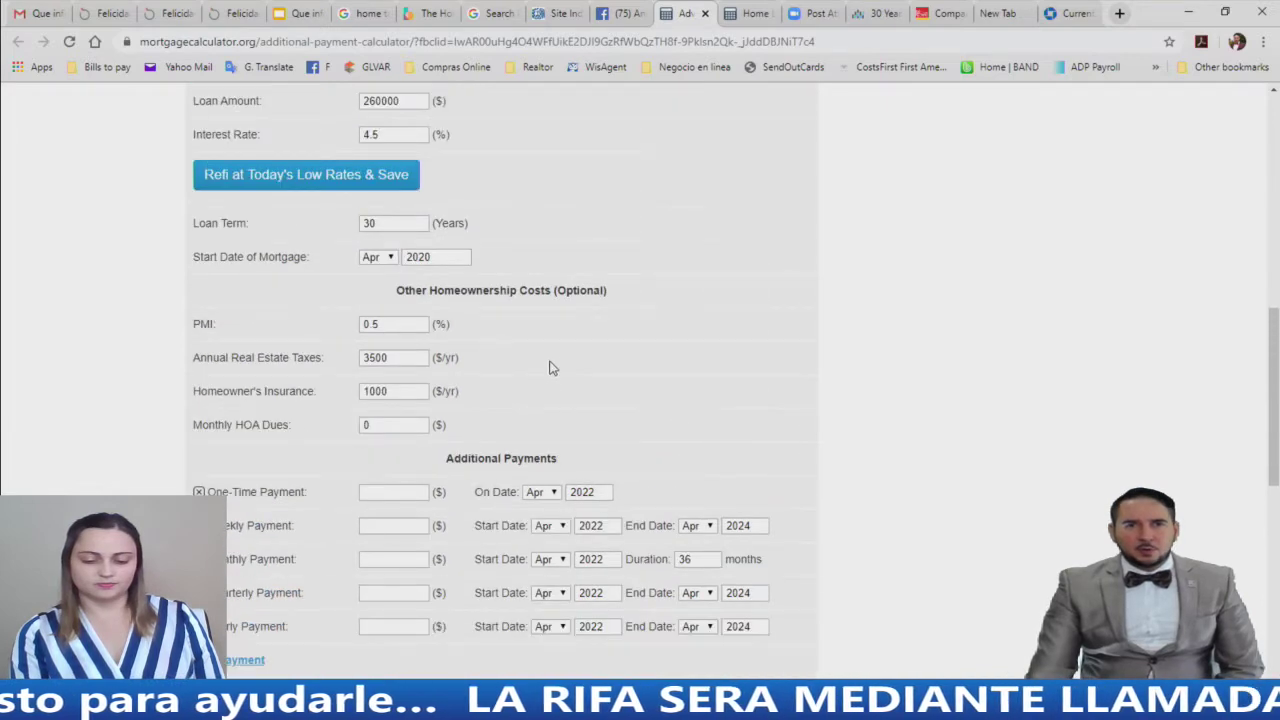
{"action": "scroll", "coordinate": [613, 398], "scroll_direction": "down", "scroll_amount": 2}
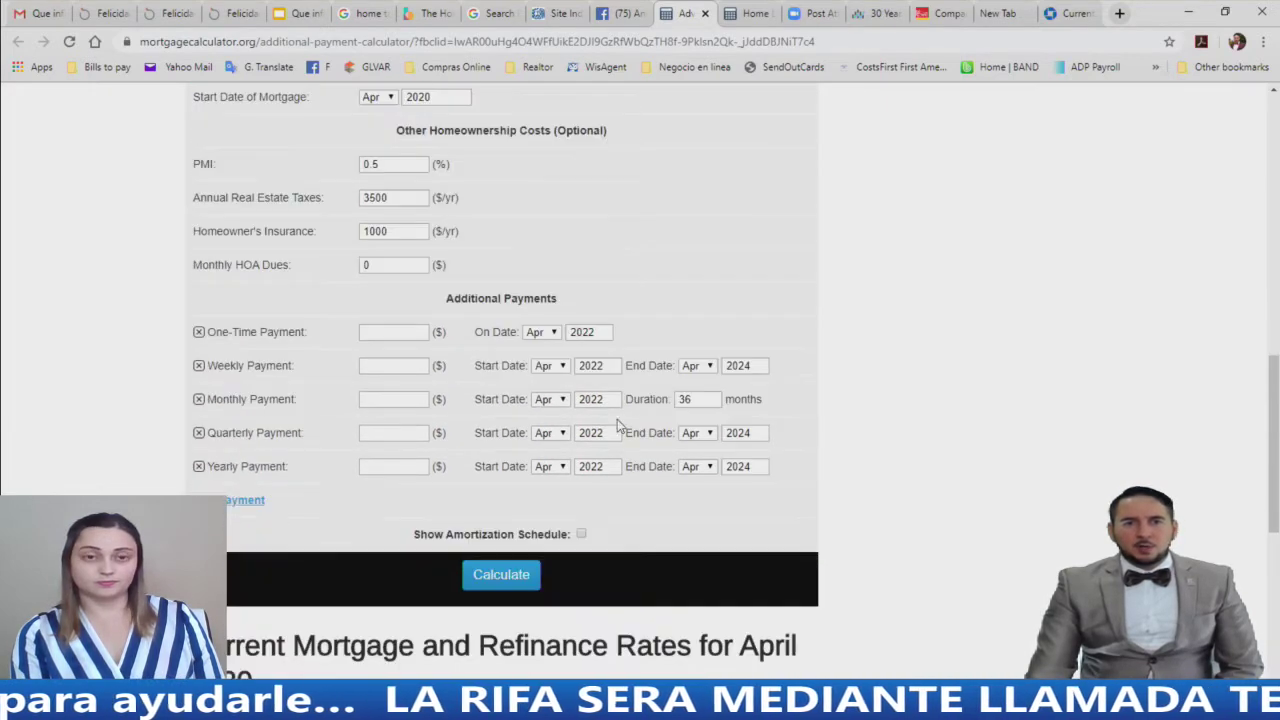
{"action": "left_click", "coordinate": [509, 578]}
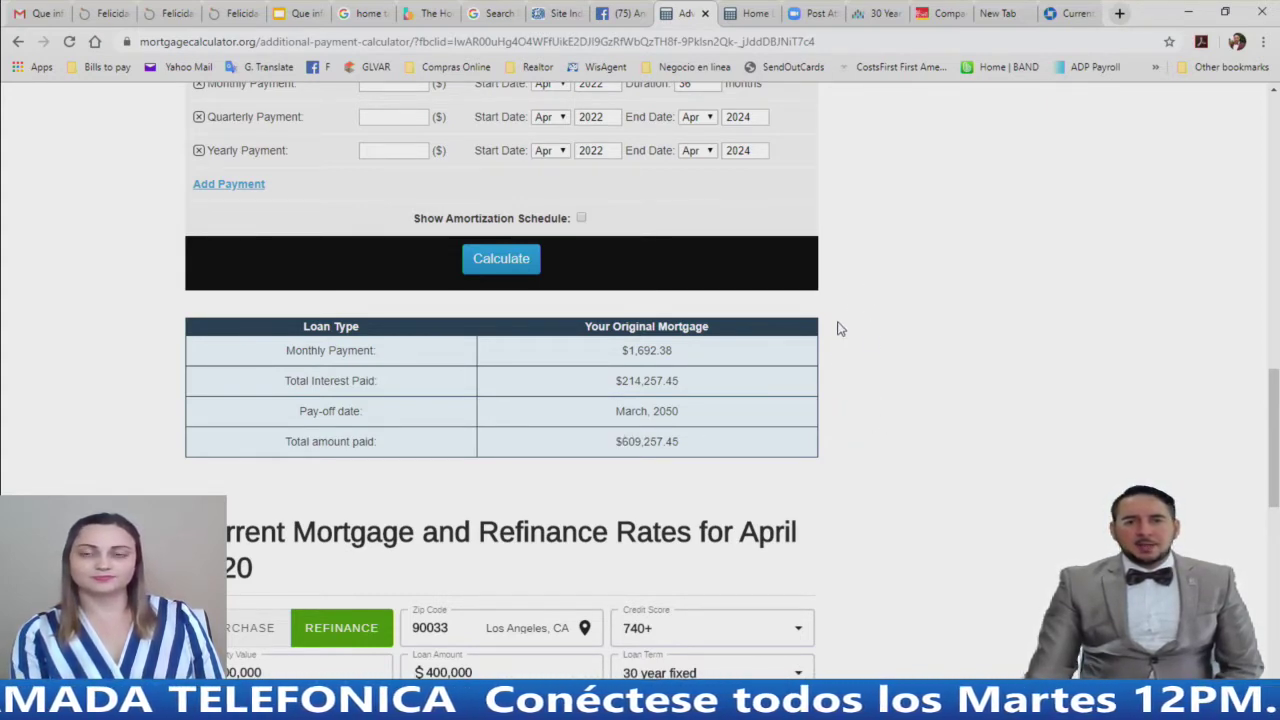
Switch back to Excel and compare the COMPRAR EL INTERES scenarios with the first table's refinancing scenarios
{"action": "key", "text": "alt+Tab"}
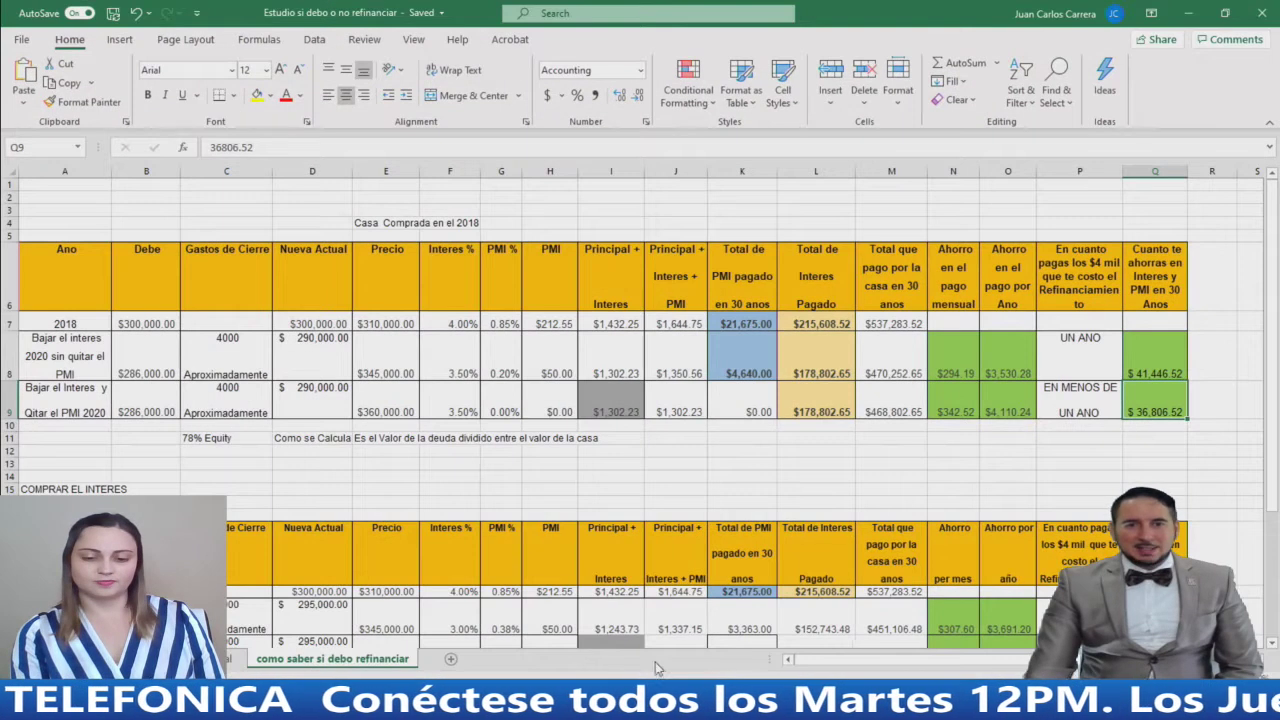
{"action": "scroll", "coordinate": [651, 380], "scroll_direction": "down", "scroll_amount": 3}
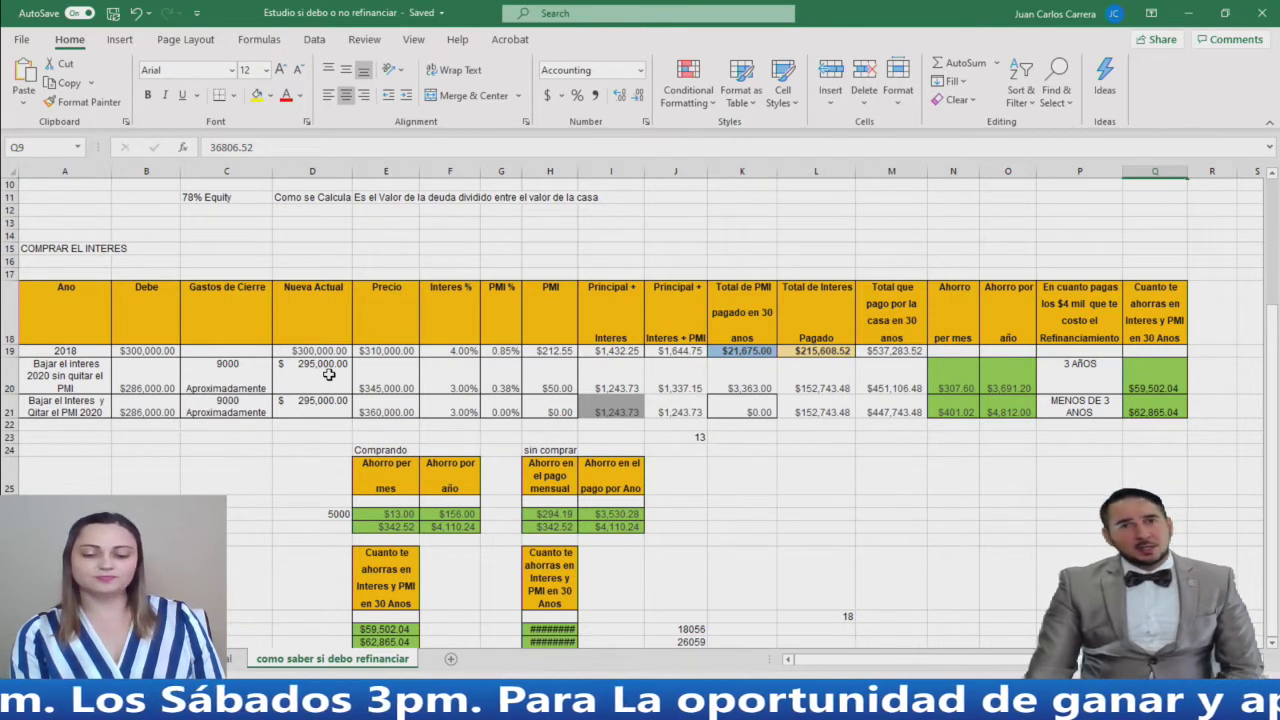
{"action": "scroll", "coordinate": [330, 373], "scroll_direction": "up", "scroll_amount": 1}
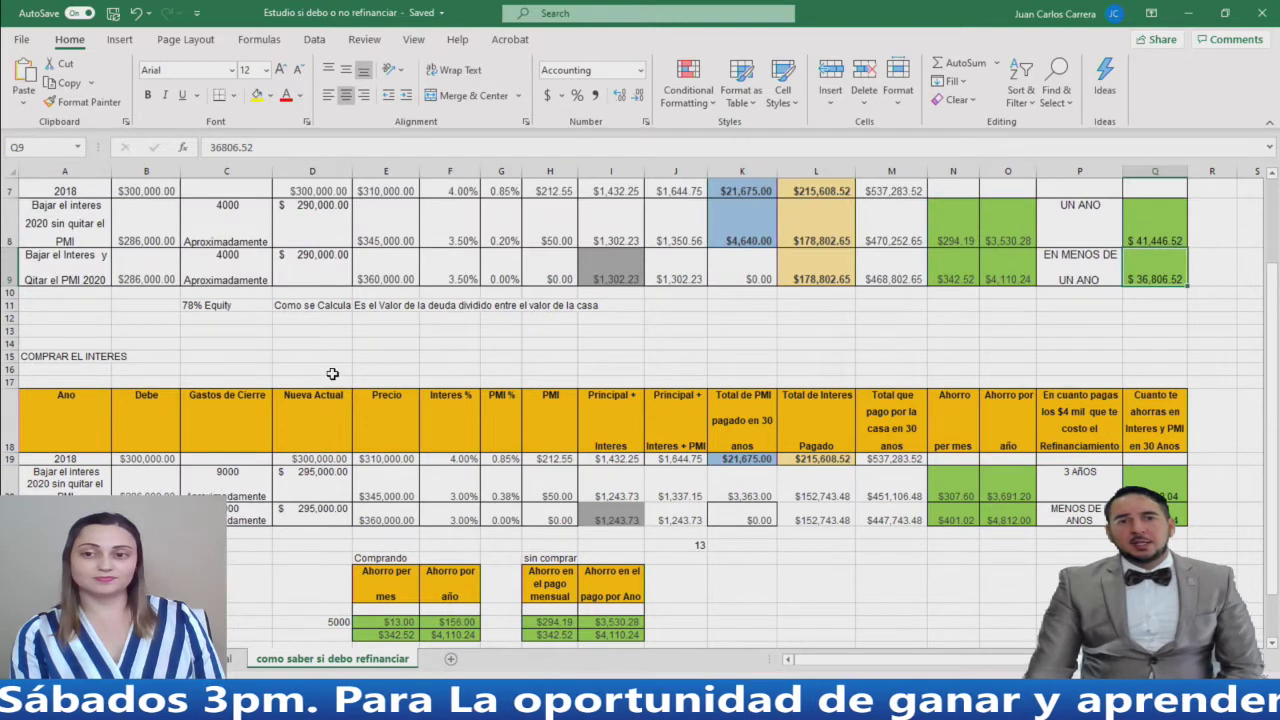
{"action": "scroll", "coordinate": [332, 373], "scroll_direction": "down", "scroll_amount": 2}
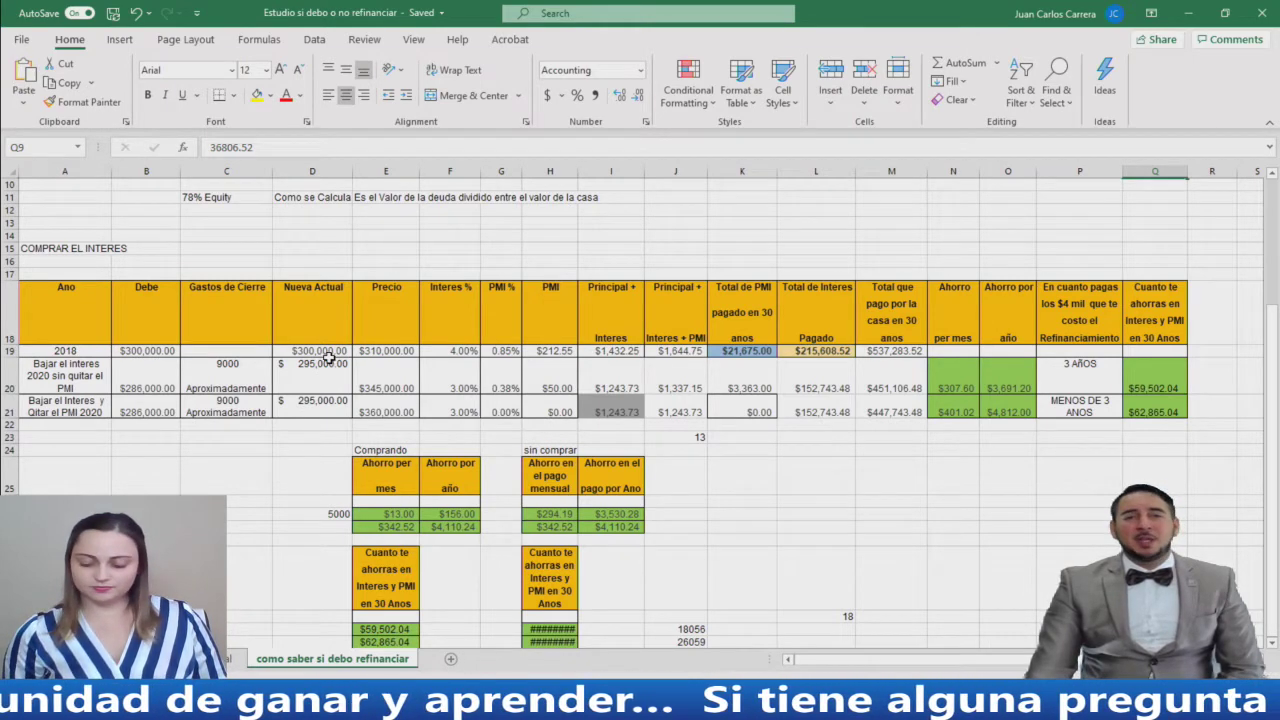
{"action": "scroll", "coordinate": [332, 375], "scroll_direction": "up", "scroll_amount": 1}
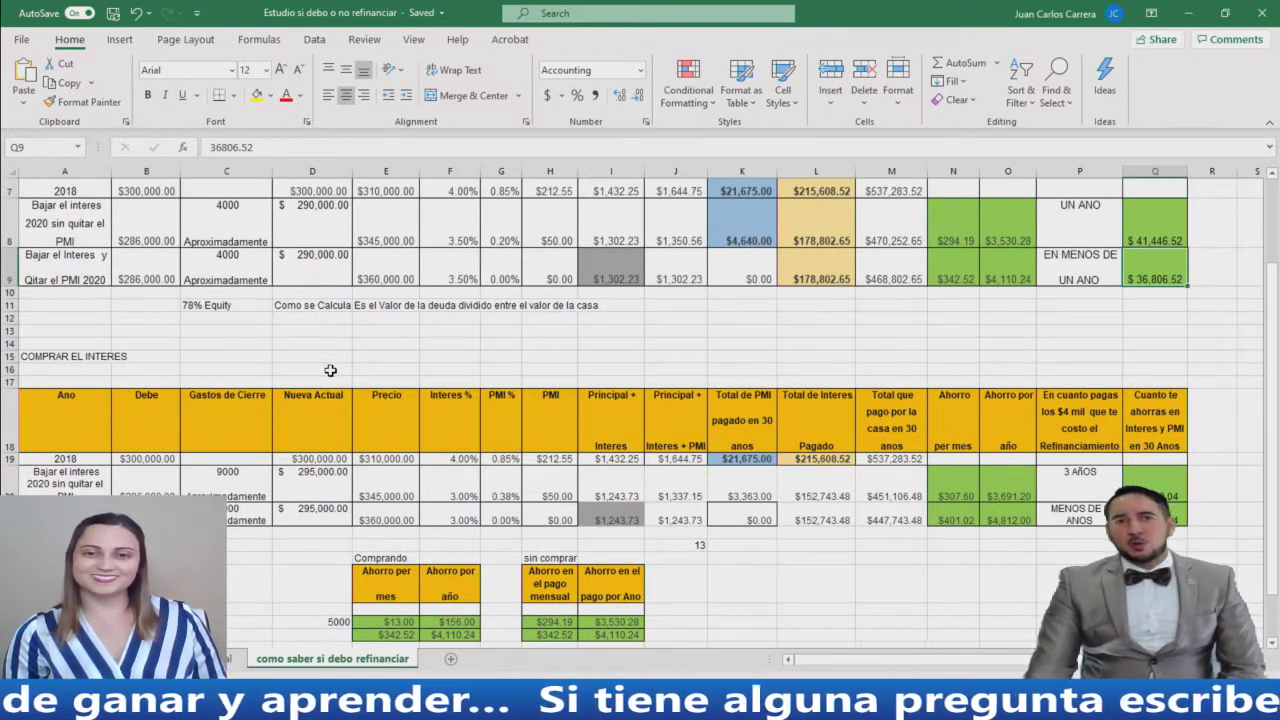